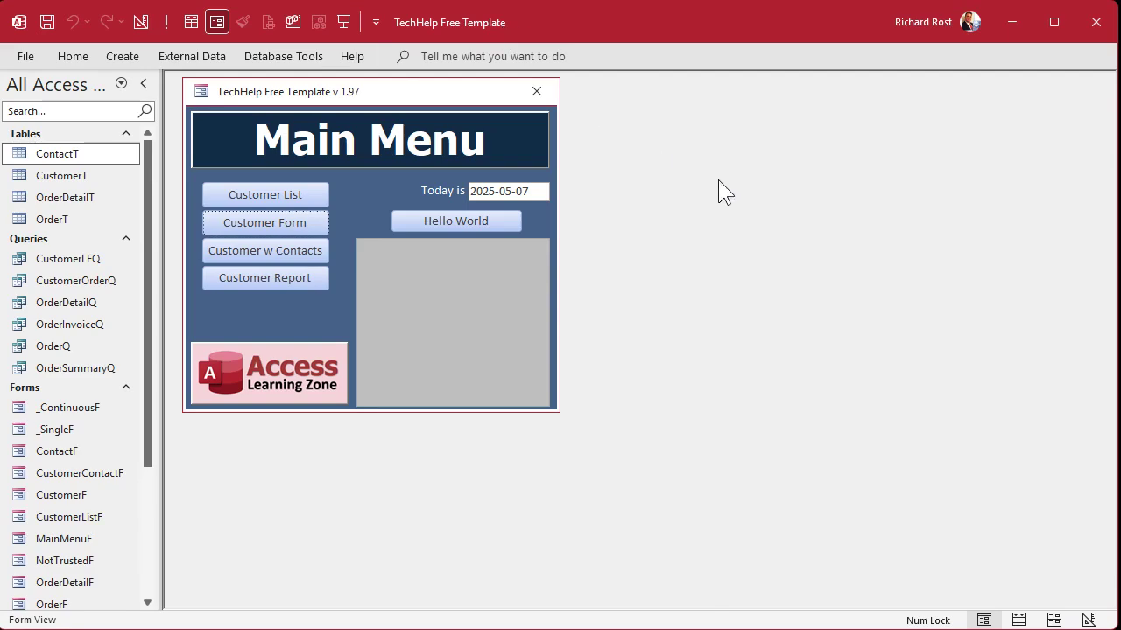
# Create a new table in Design View with an ApptID field of type AutoNumber
pyautogui.click(123, 58)
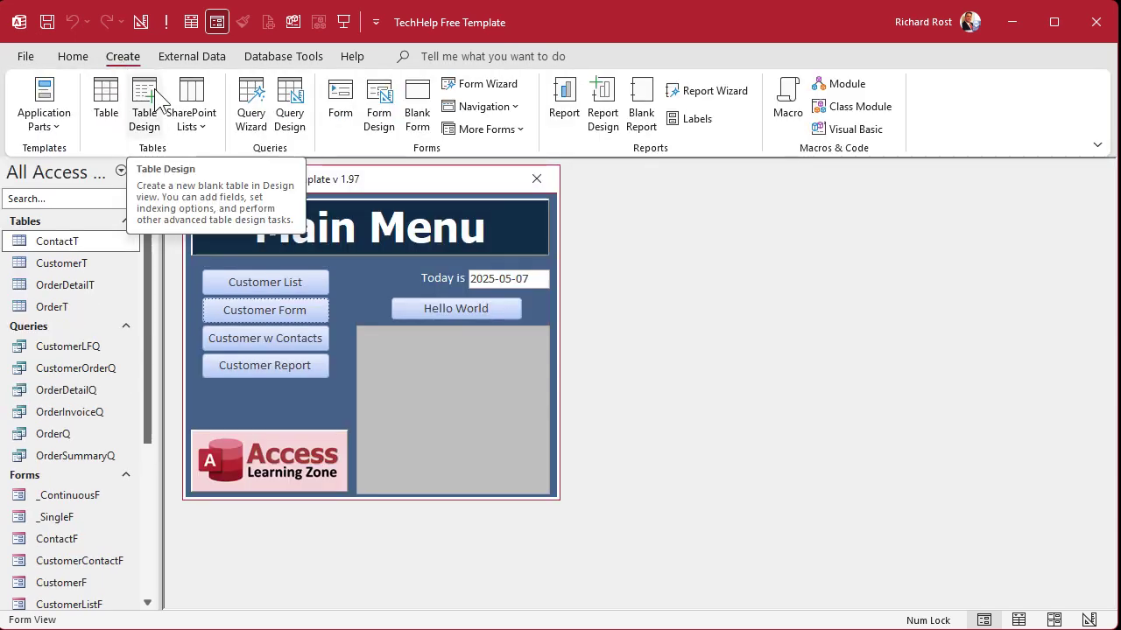
pyautogui.click(158, 98)
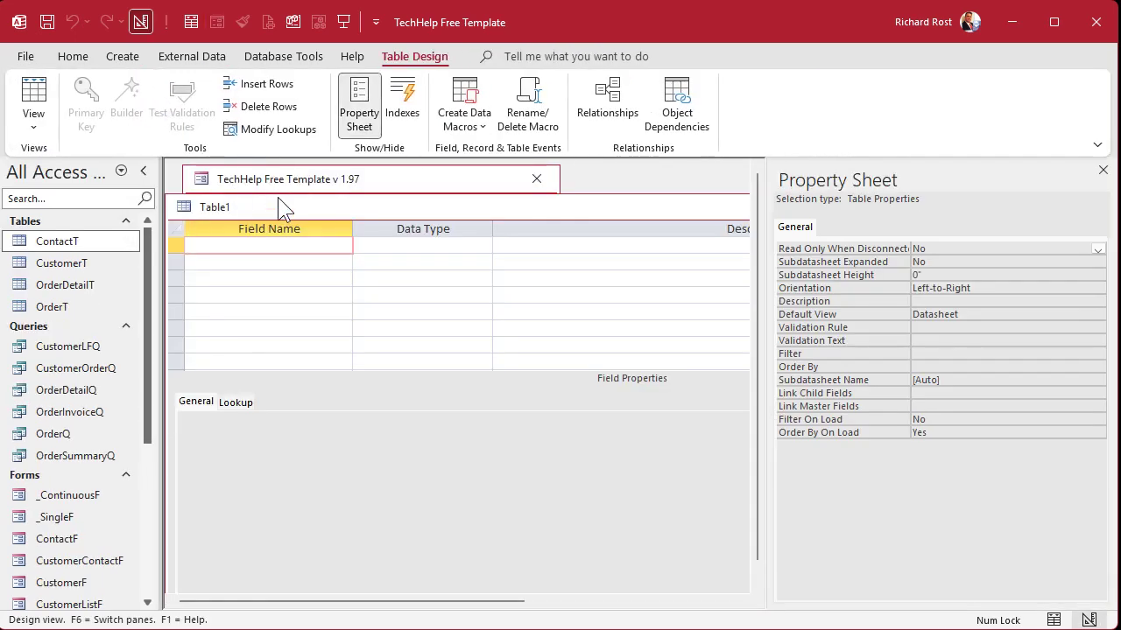
pyautogui.moveTo(282, 207); pyautogui.dragTo(289, 186)
pyautogui.write('ApptID')
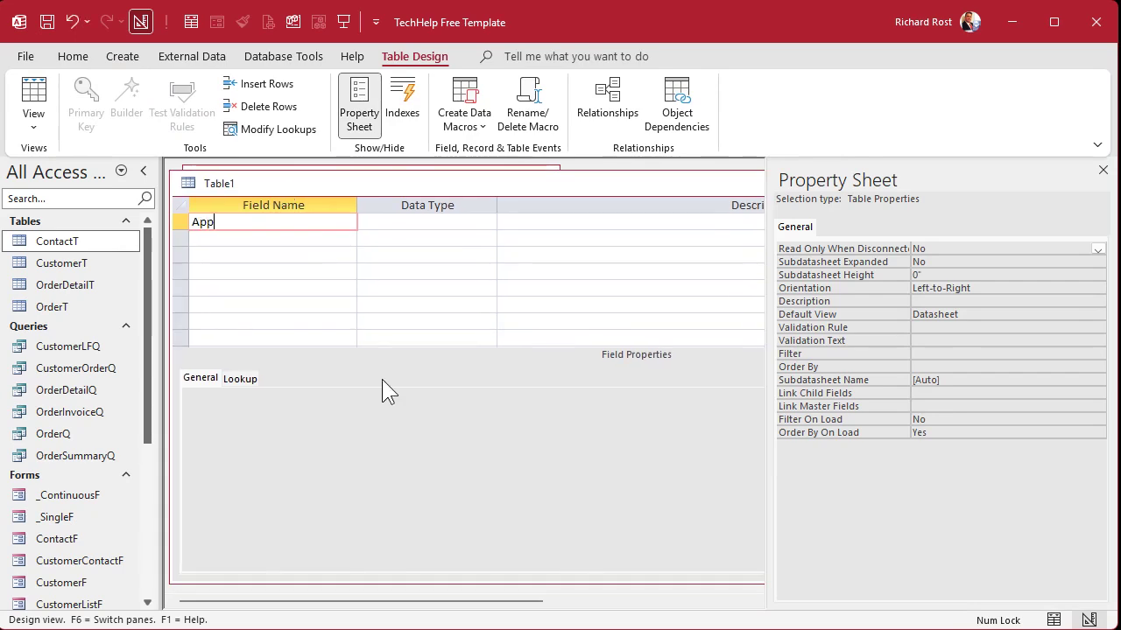
pyautogui.press('Tab')
pyautogui.write('a')
pyautogui.press('Tab')
pyautogui.press('Tab')
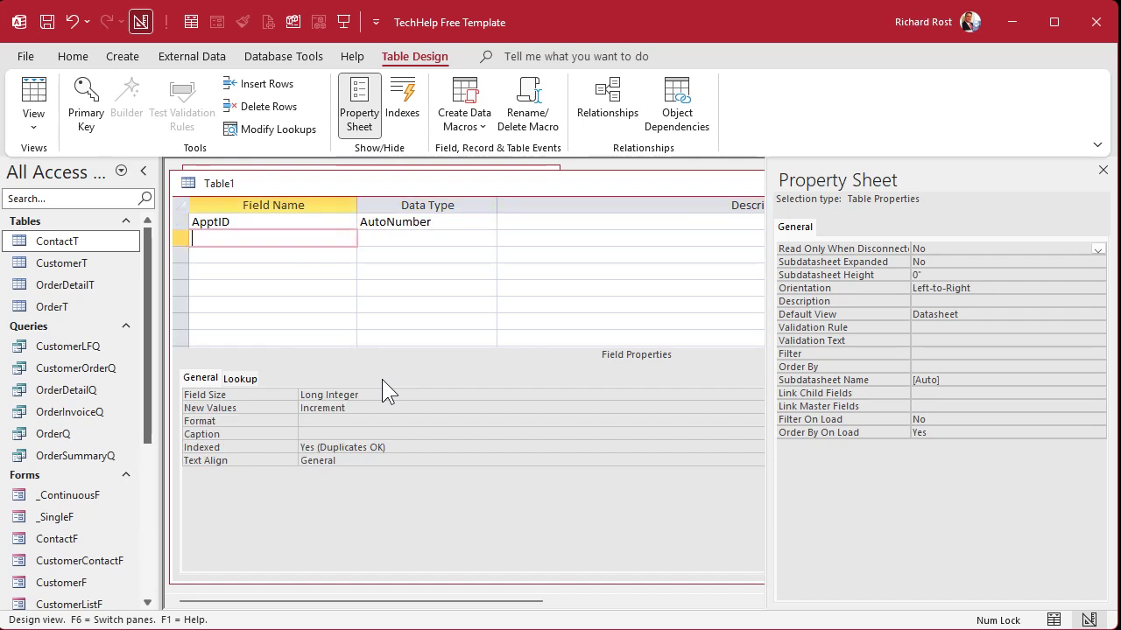
# Add an ApptDateTime field with the Date/Time data type to the new table
pyautogui.write('ApptDateTime')
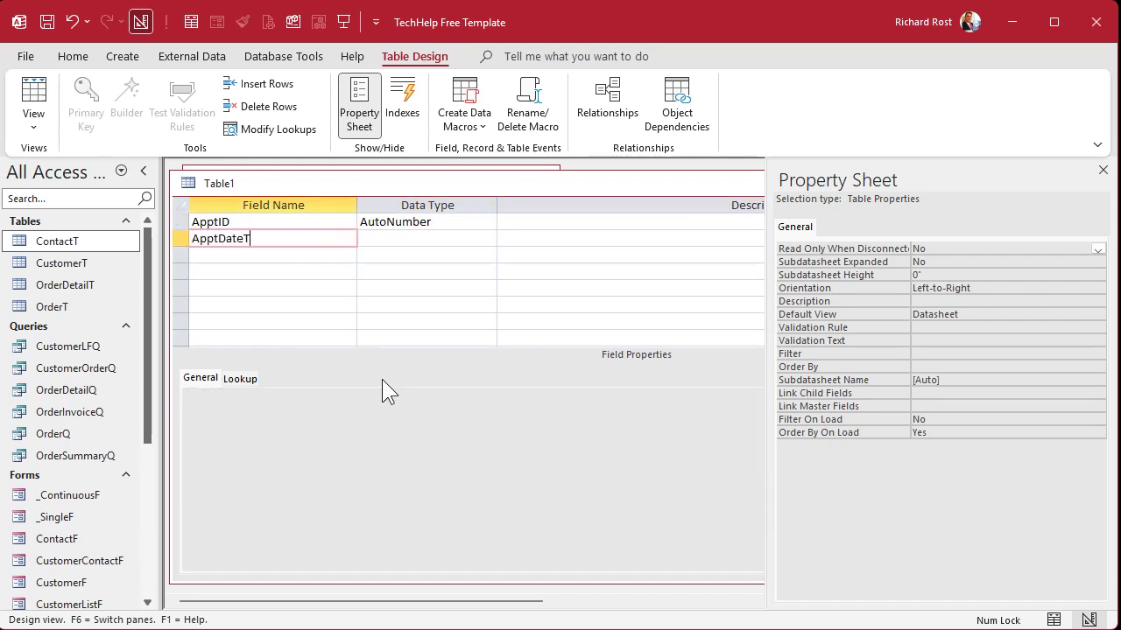
pyautogui.press('Tab')
pyautogui.write('d')
pyautogui.press('Tab')
pyautogui.press('Tab')
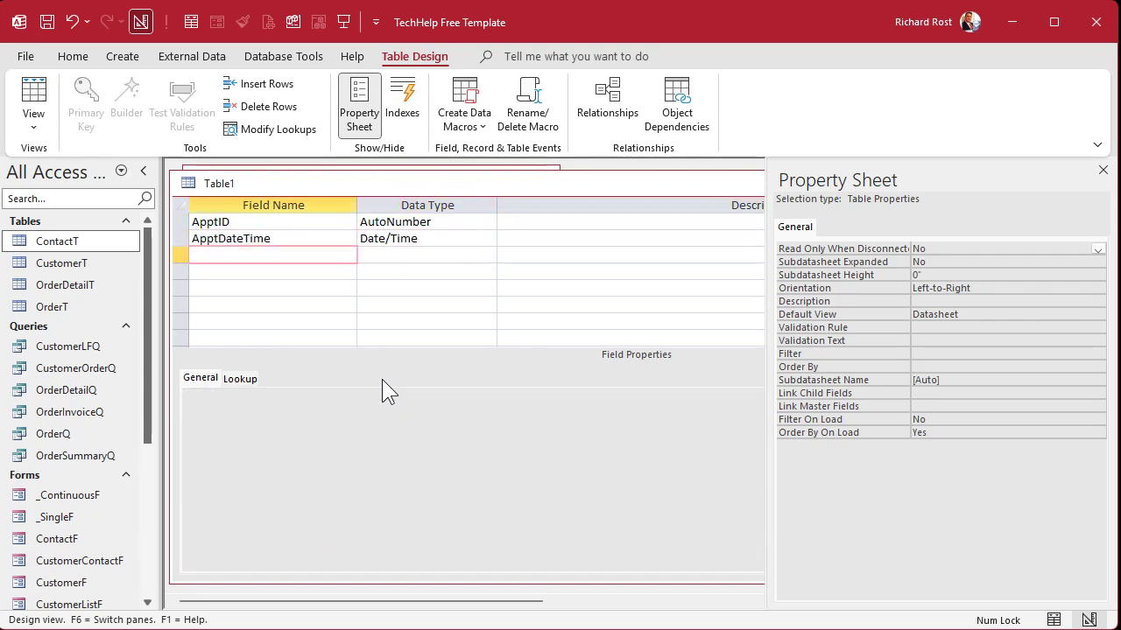
# Add a Description field as Short Text and a Notes field as Long Text
pyautogui.write('Description')
pyautogui.press('Tab')
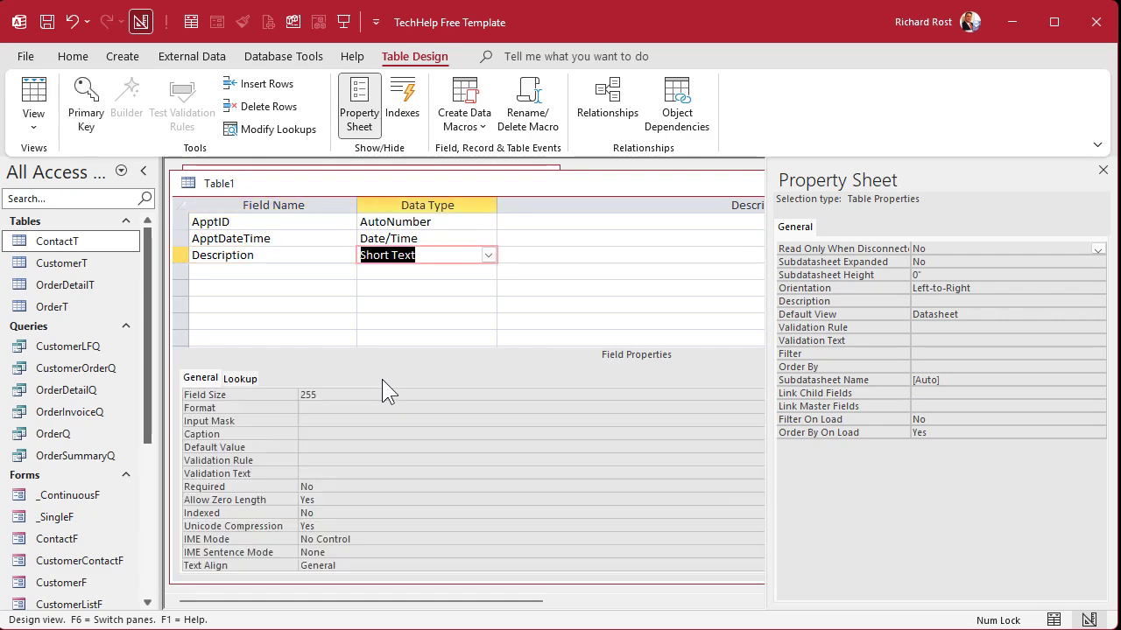
pyautogui.press('Tab')
pyautogui.press('Tab')
pyautogui.write('Notes')
pyautogui.press('Tab')
pyautogui.write('l')
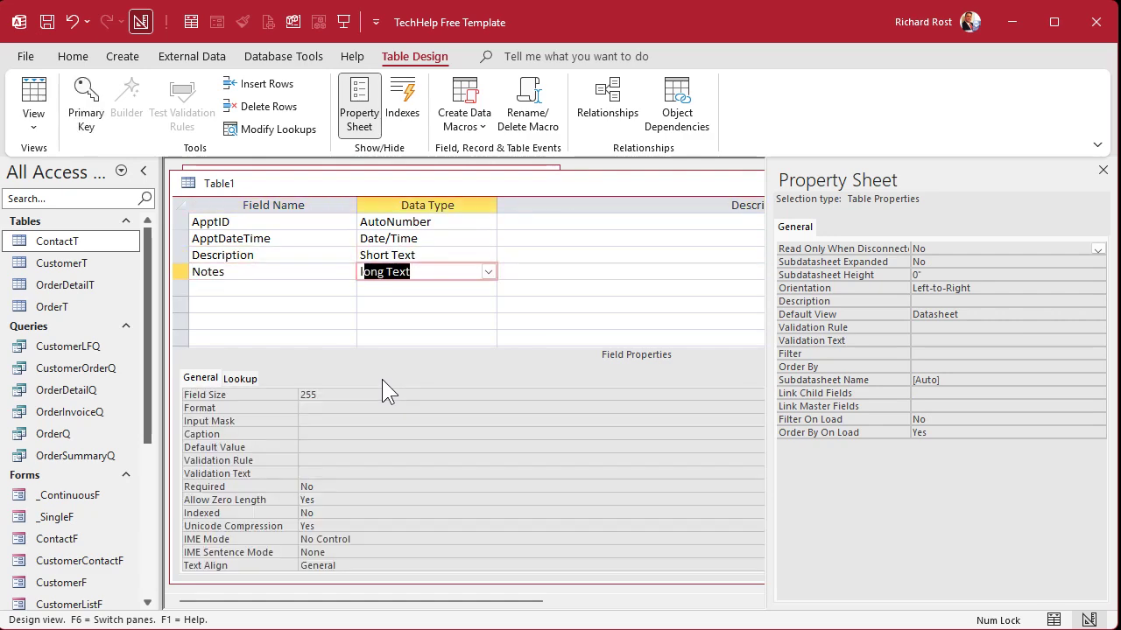
pyautogui.press('Tab')
pyautogui.press('Tab')
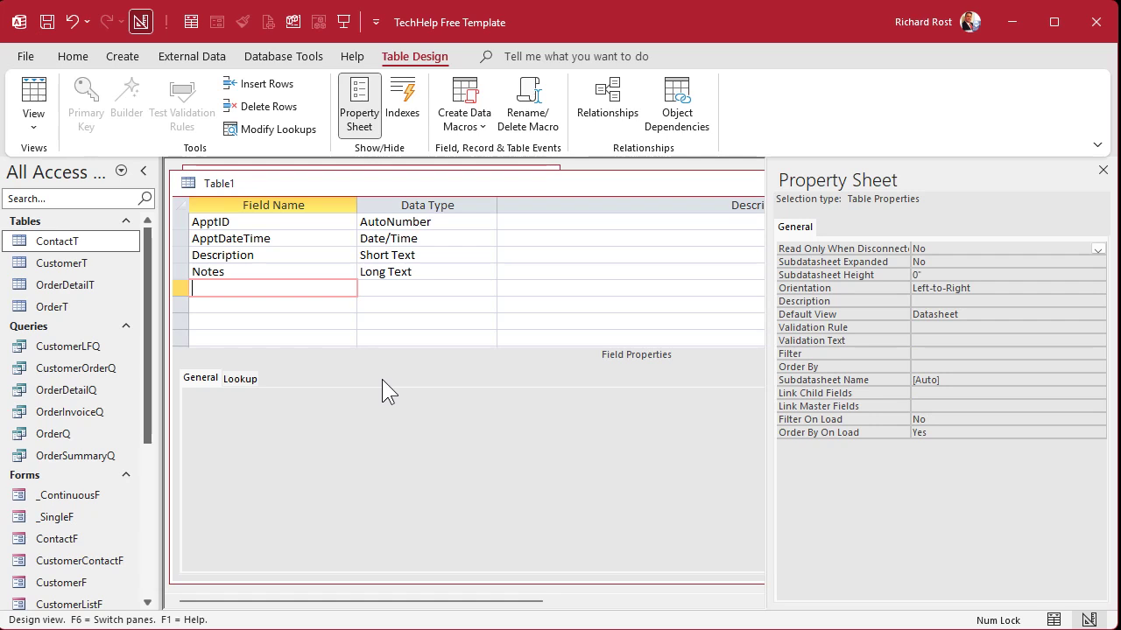
# Save the table as ApptT, letting Access create the primary key, and close its design along with the property sheet
pyautogui.hotkey('ctrl', 's')
pyautogui.write('Appt')
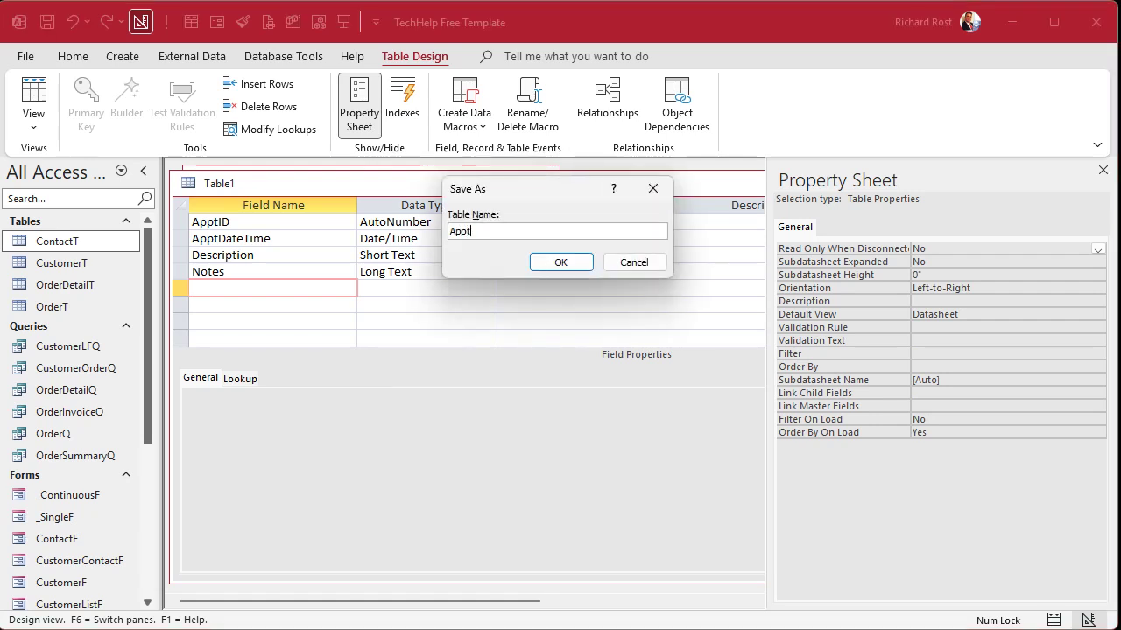
pyautogui.write('T')
pyautogui.press('Return')
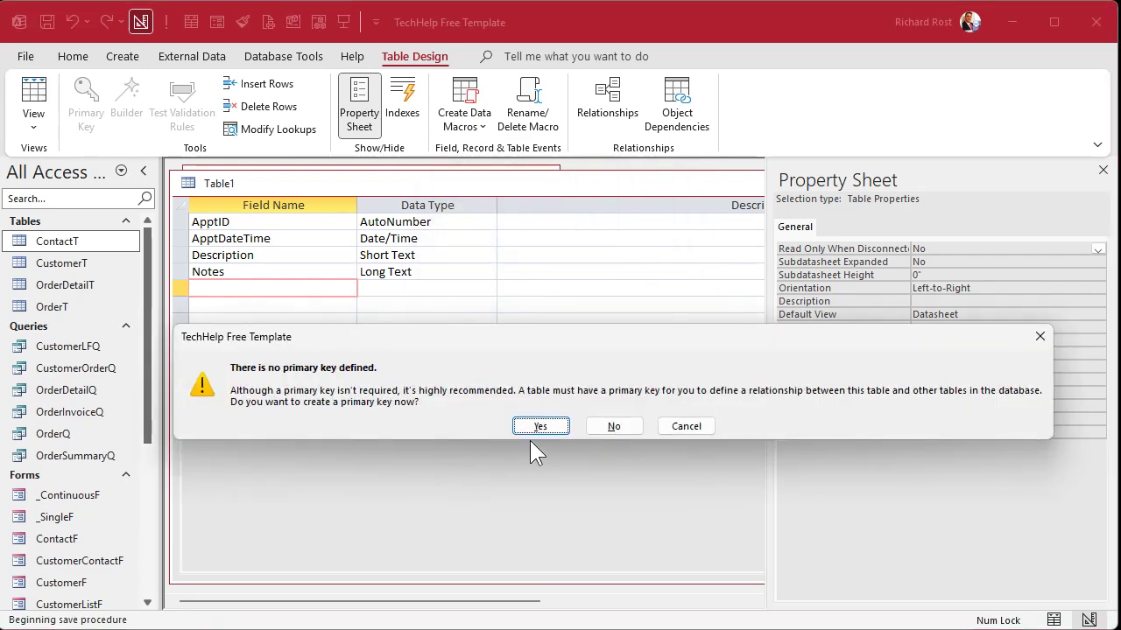
pyautogui.click(540, 426)
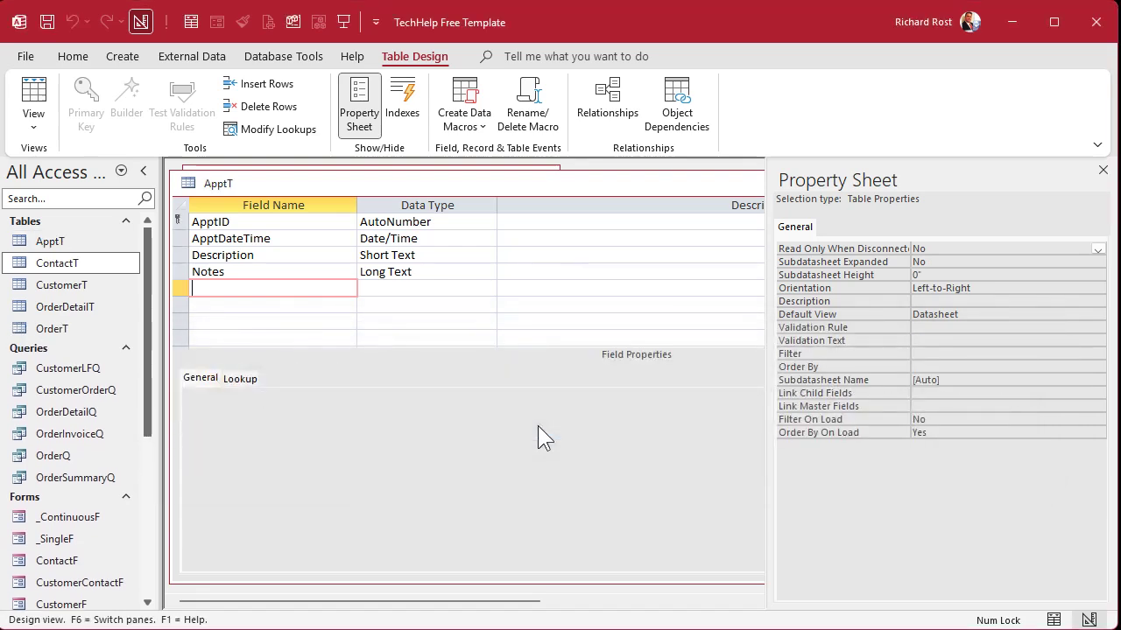
pyautogui.click(1102, 170)
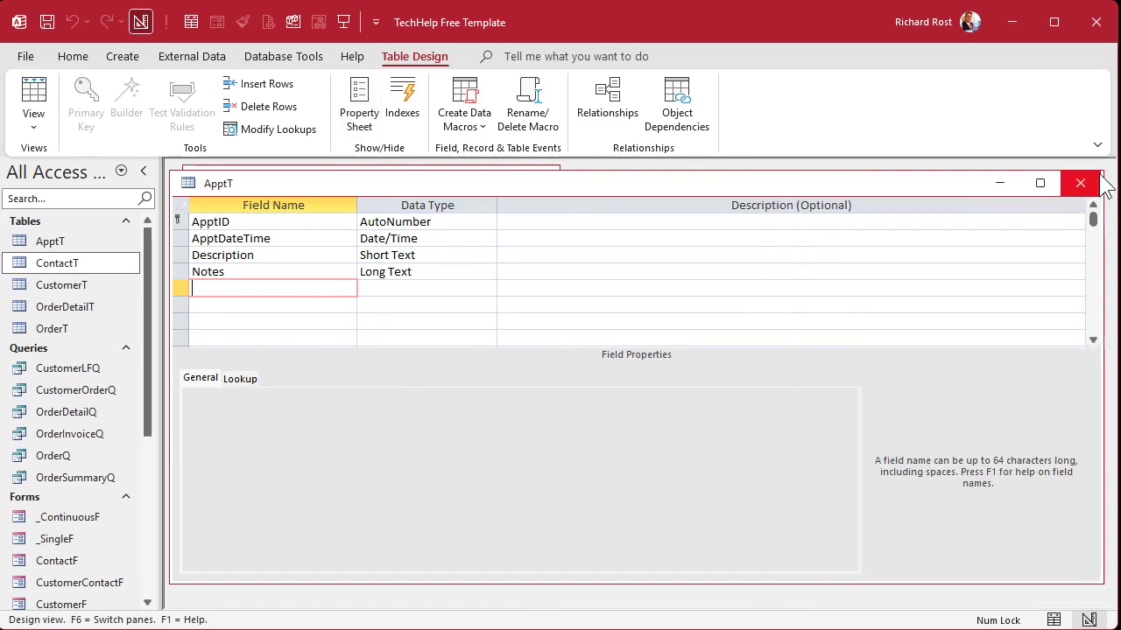
pyautogui.click(1080, 184)
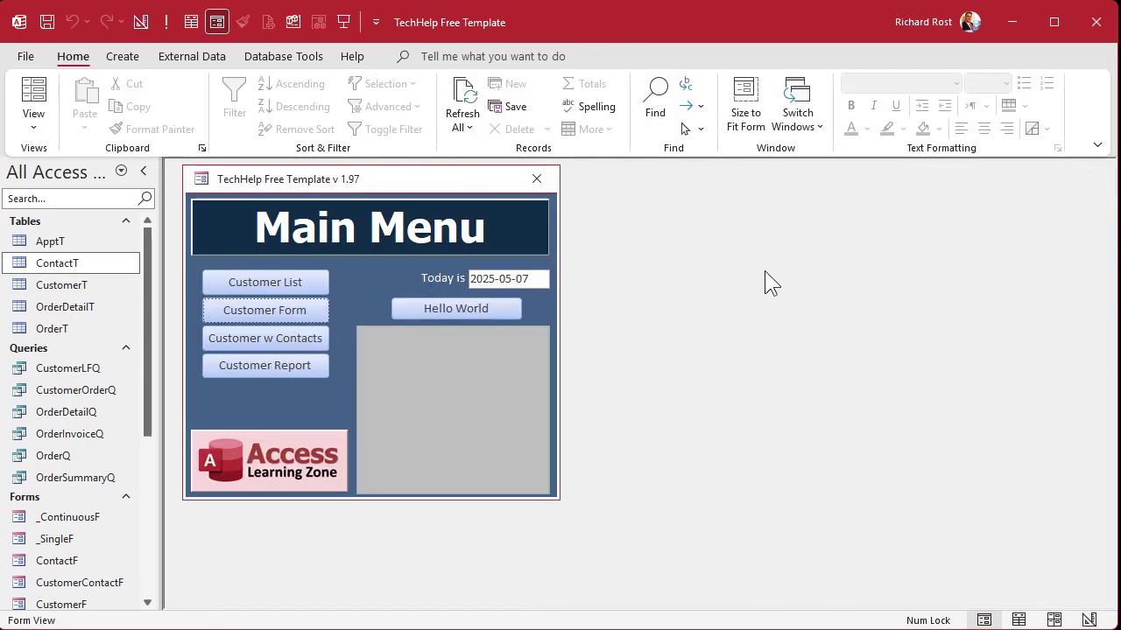
# Duplicate the _ContinuousF form under the name ApptF
pyautogui.click(68, 518)
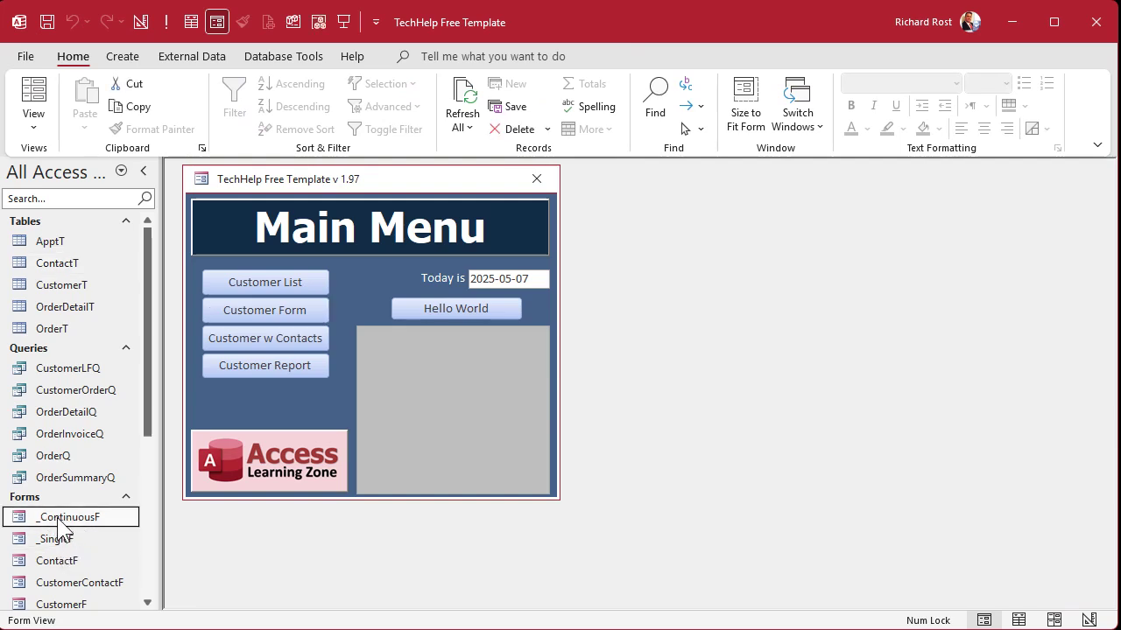
pyautogui.hotkey('ctrl', 'c')
pyautogui.hotkey('ctrl', 'v')
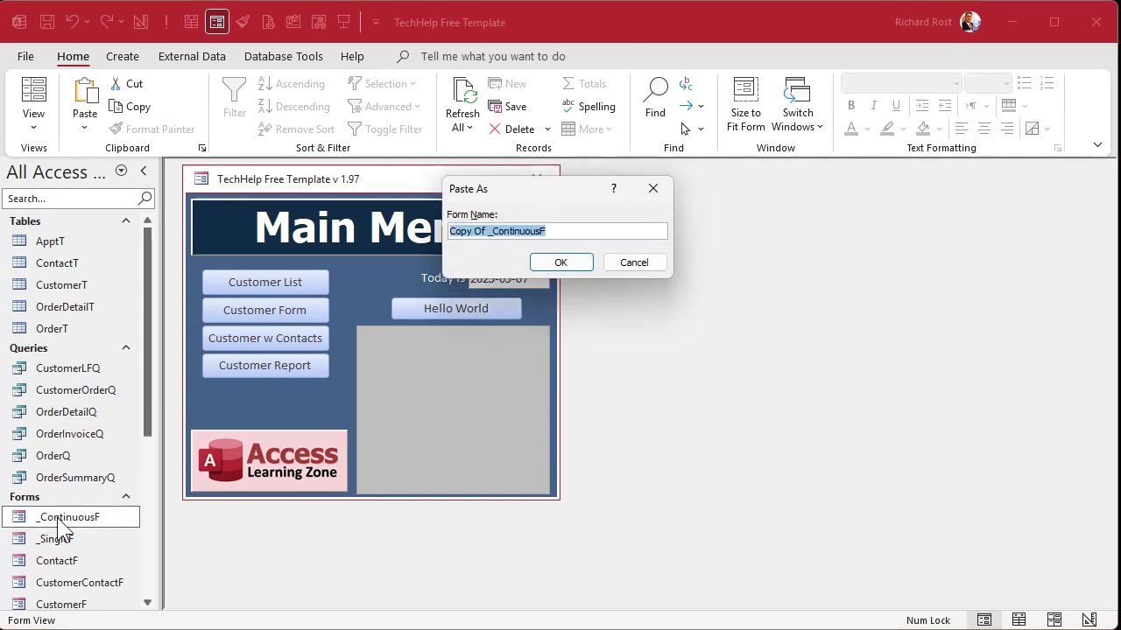
pyautogui.write('TestF')
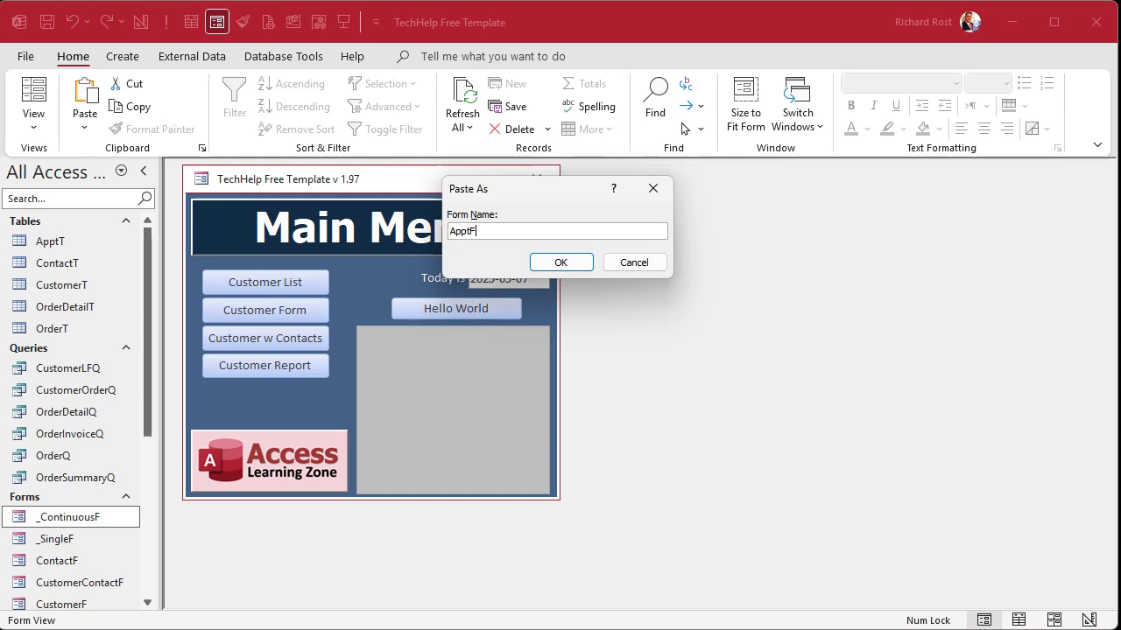
pyautogui.press('Return')
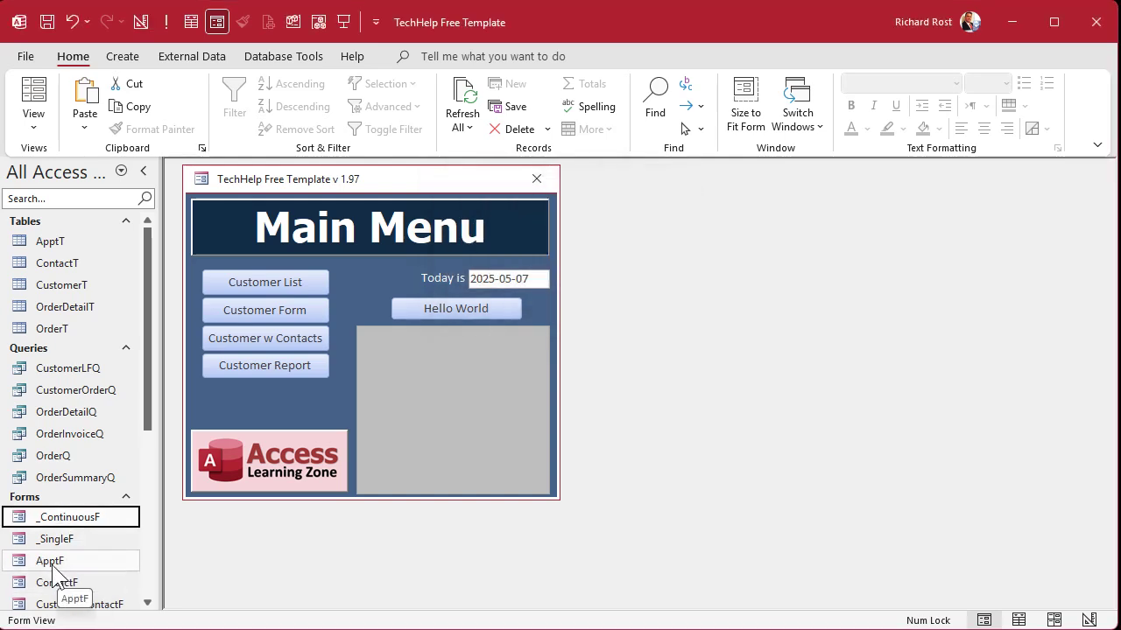
# Open the ApptF form in Design View and enlarge its window to show all sections
pyautogui.click(50, 562)
pyautogui.doubleClick(50, 562)
pyautogui.rightClick(350, 217)
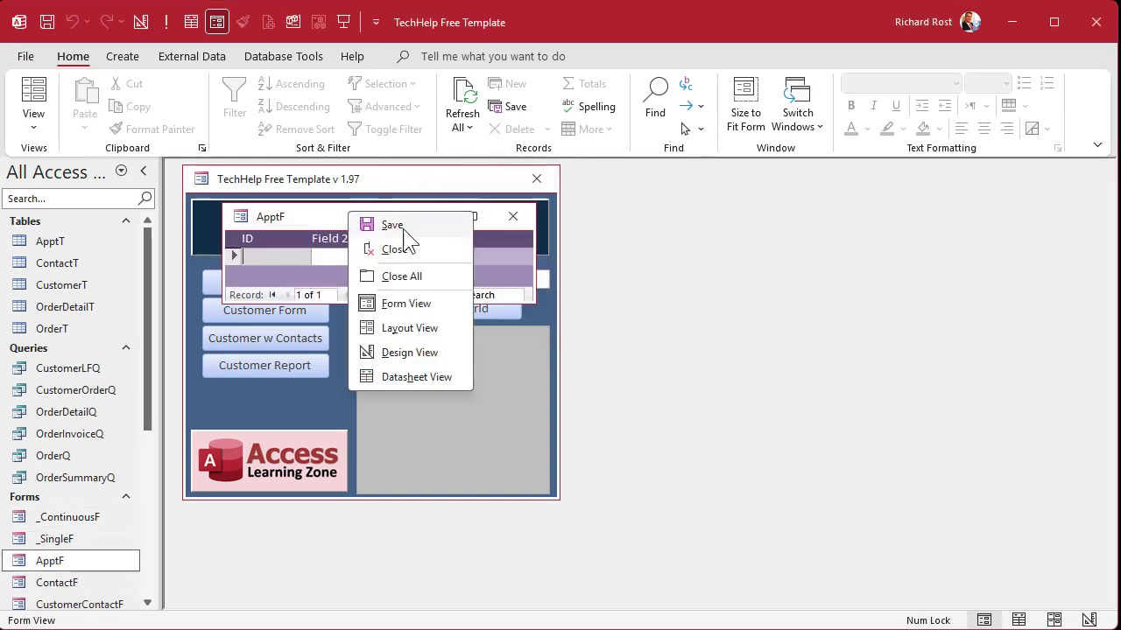
pyautogui.click(428, 353)
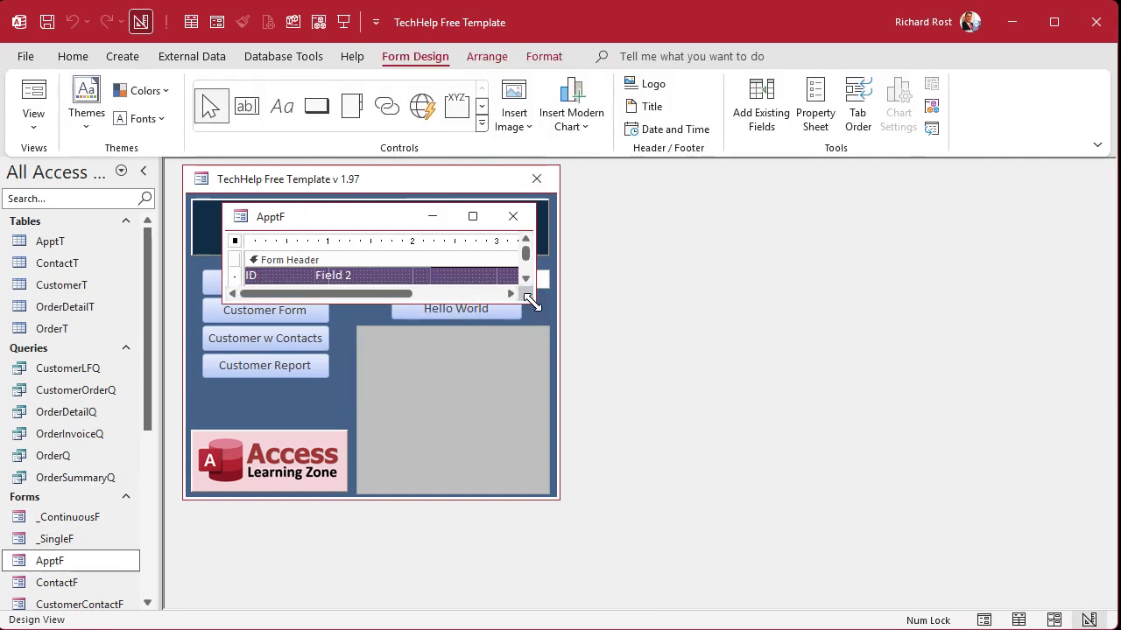
pyautogui.moveTo(532, 303); pyautogui.dragTo(755, 531)
# Set the form's record source to ApptT and delete the two unbound text boxes in the Detail section
pyautogui.doubleClick(234, 242)
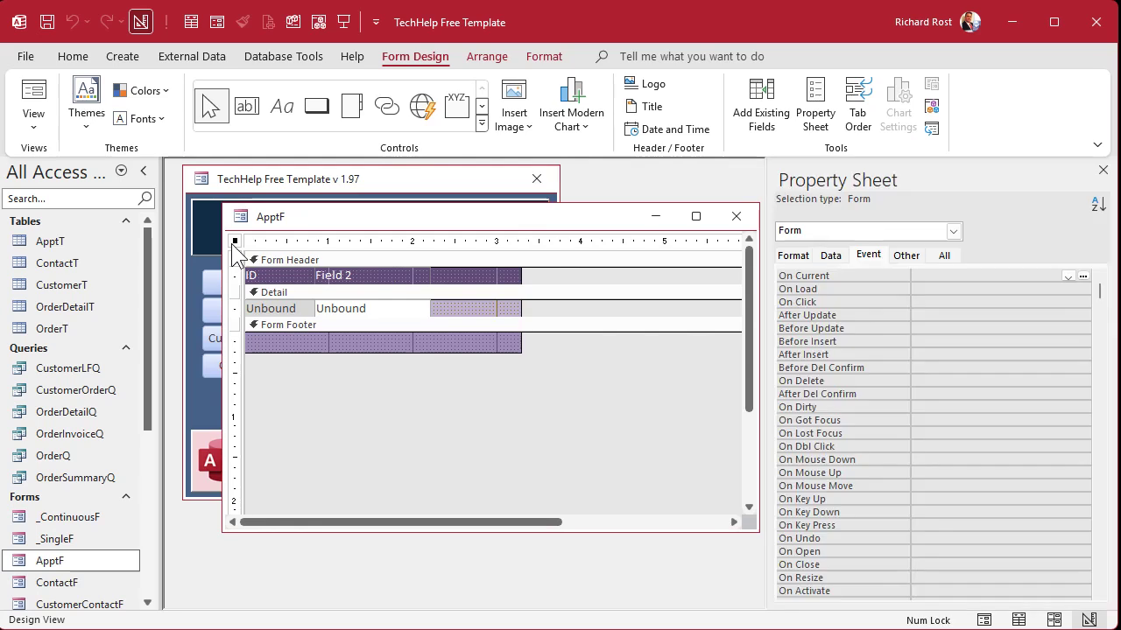
pyautogui.click(831, 257)
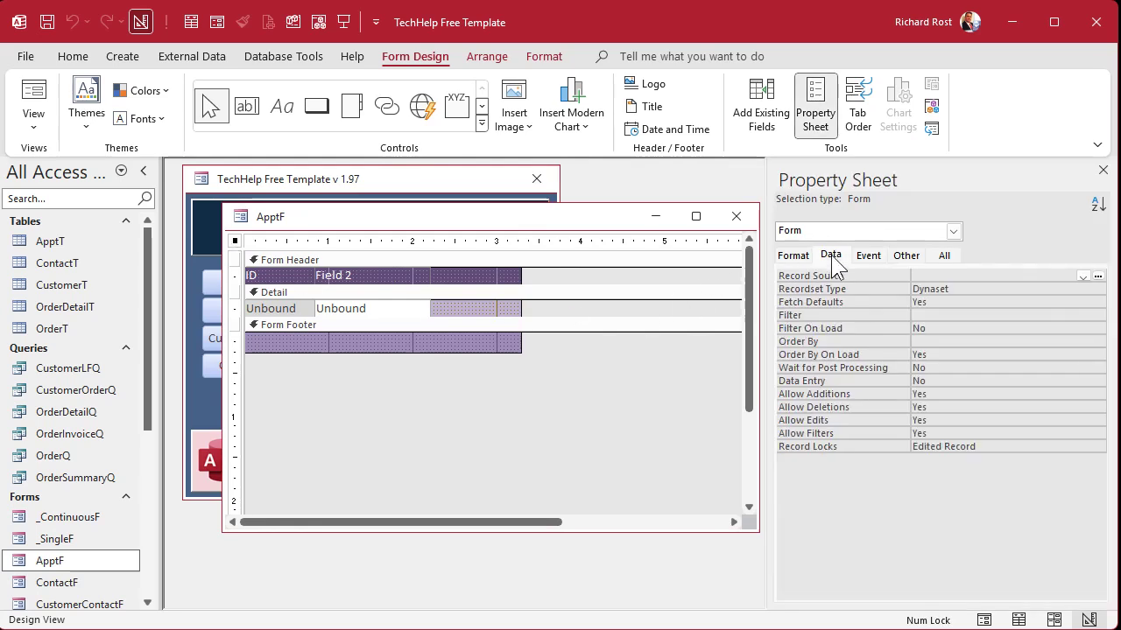
pyautogui.click(1083, 276)
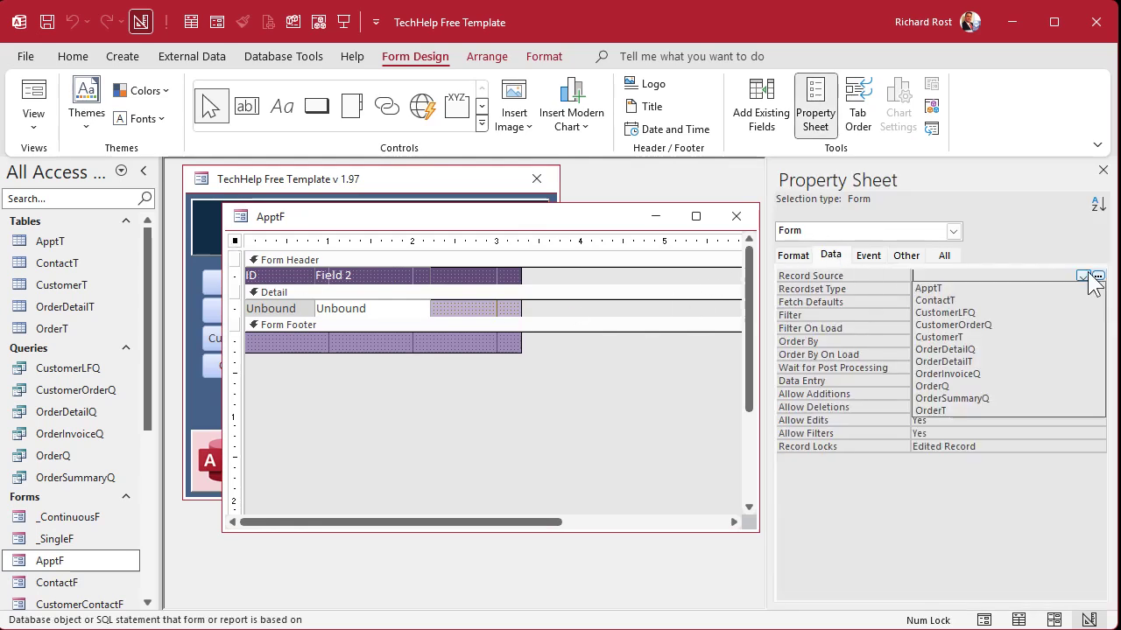
pyautogui.click(1045, 287)
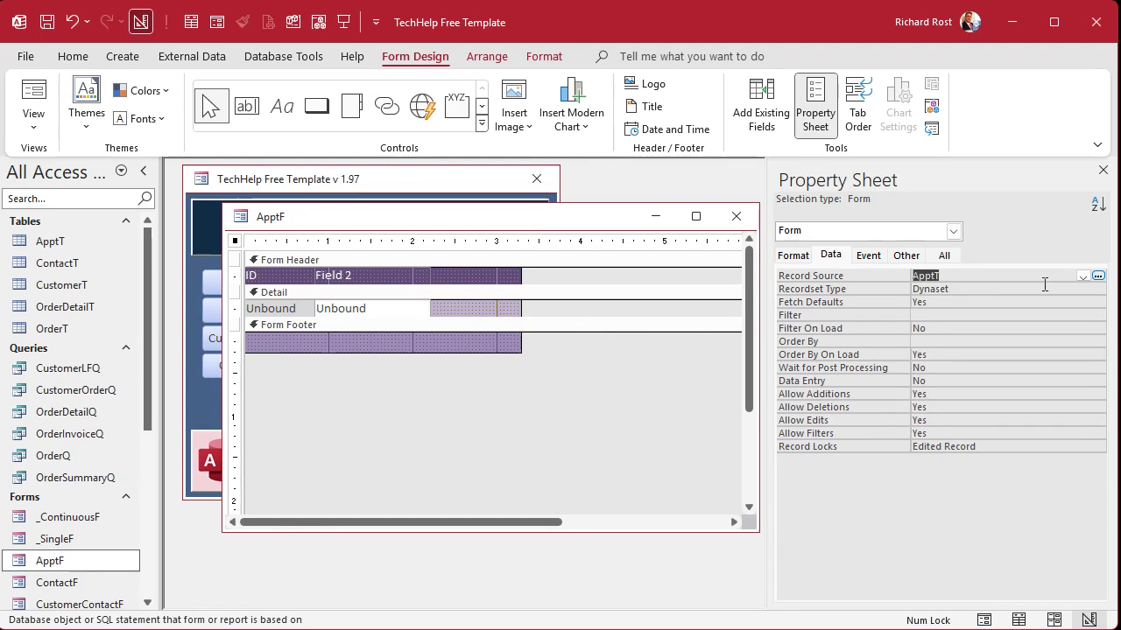
pyautogui.moveTo(451, 308); pyautogui.dragTo(271, 309)
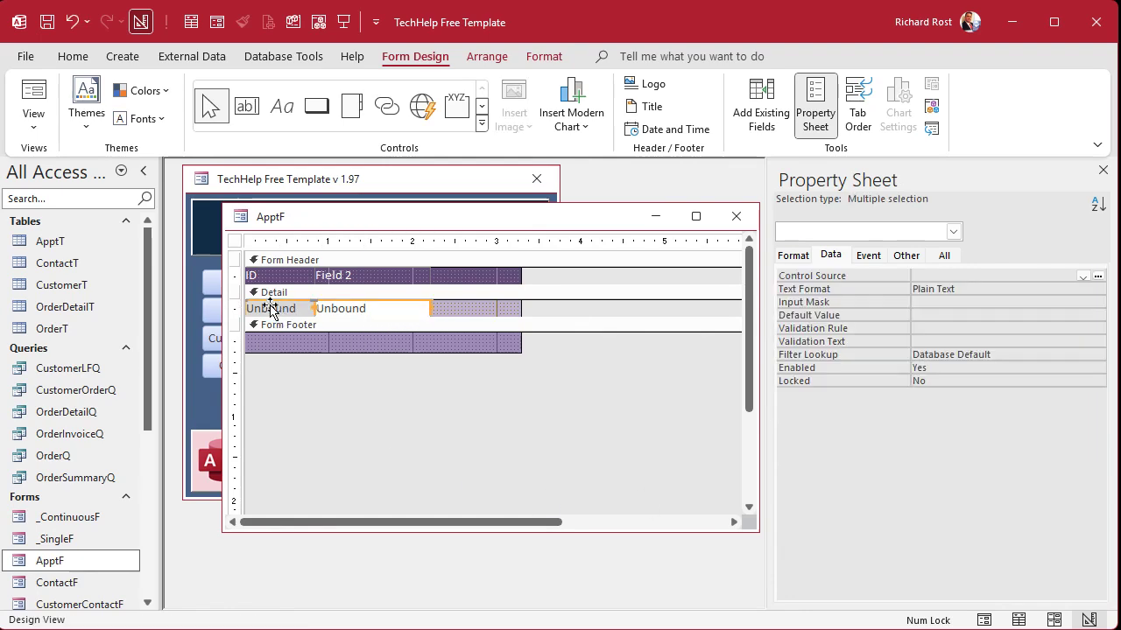
pyautogui.press('Delete')
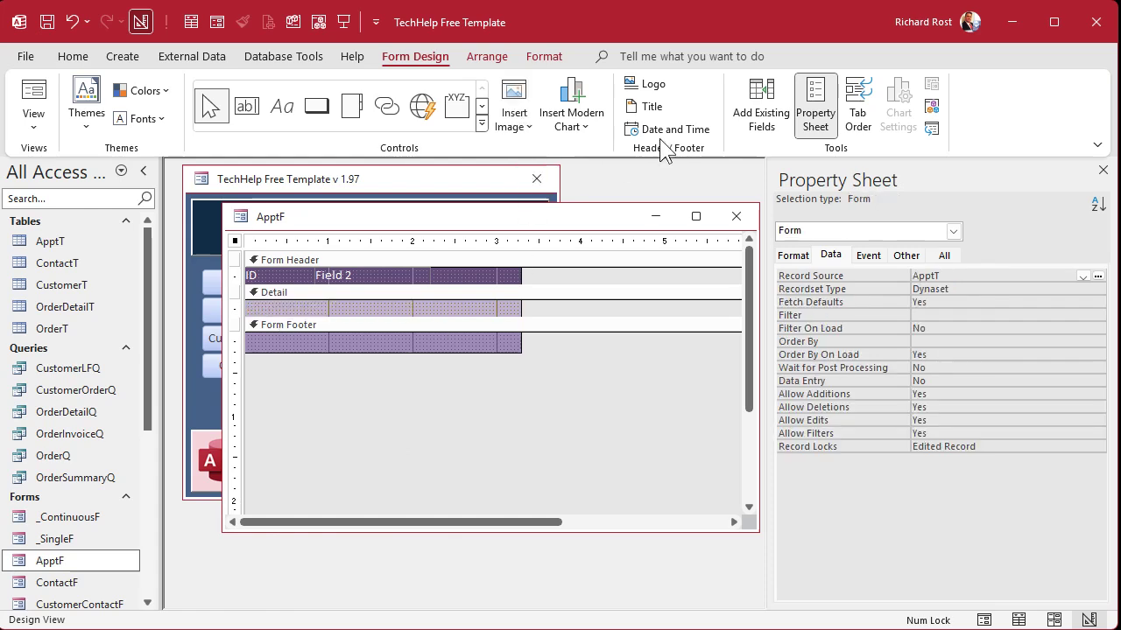
# Add the Description field without its label at the left edge of the Detail section, widened to about 1.75 inches
pyautogui.click(761, 105)
pyautogui.click(870, 256)
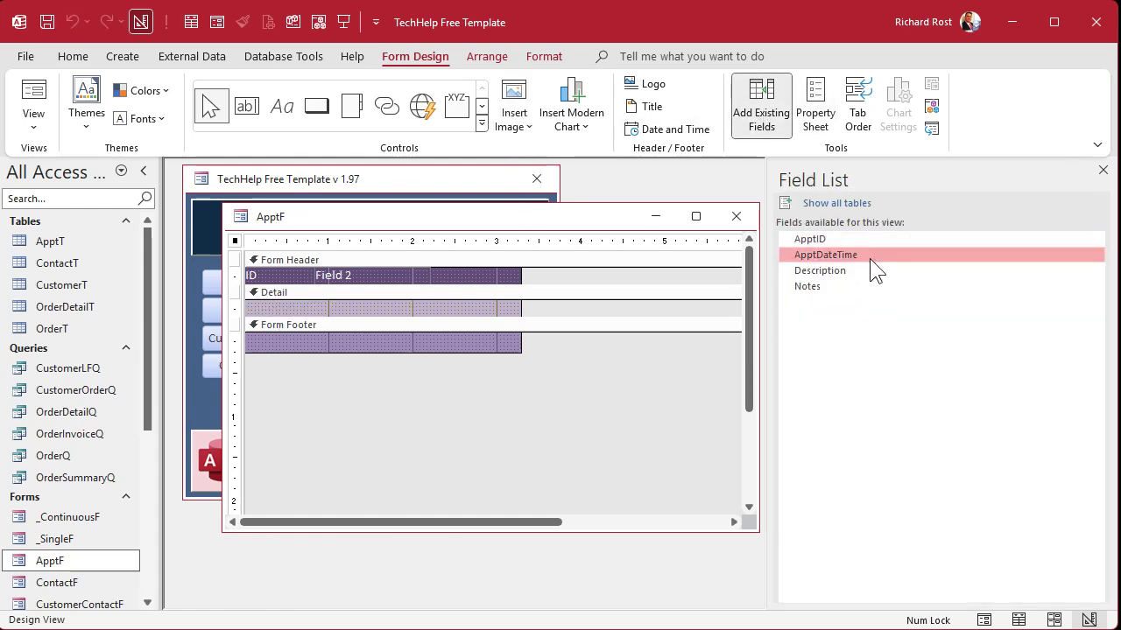
pyautogui.keyDown('shift'); pyautogui.click(871, 272); pyautogui.keyUp('shift')
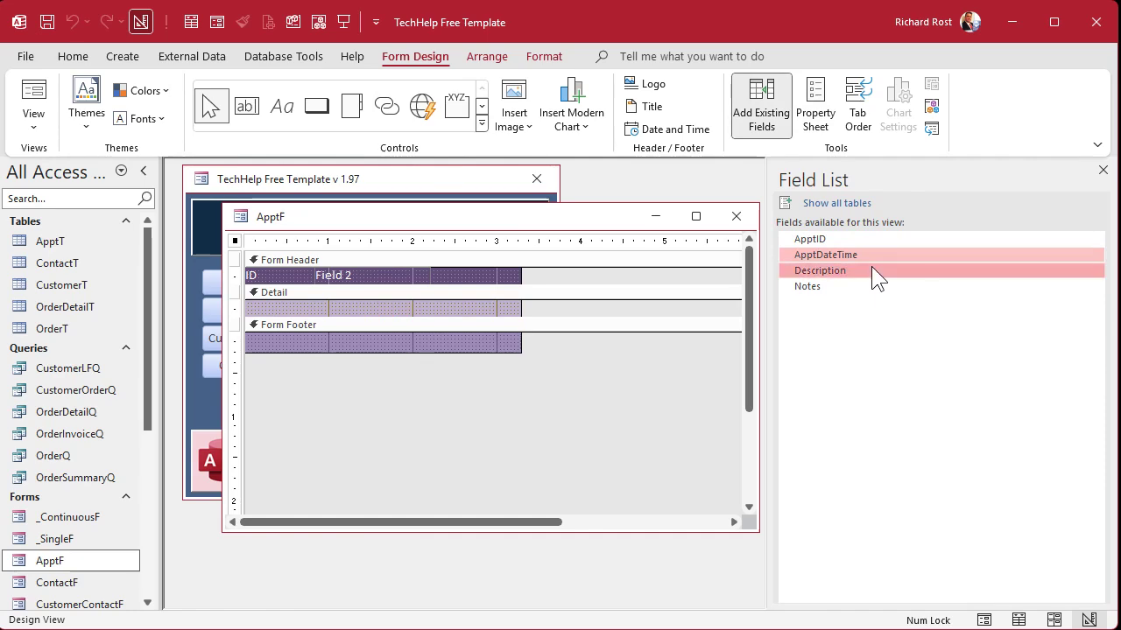
pyautogui.click(872, 287)
pyautogui.moveTo(874, 272); pyautogui.dragTo(298, 311)
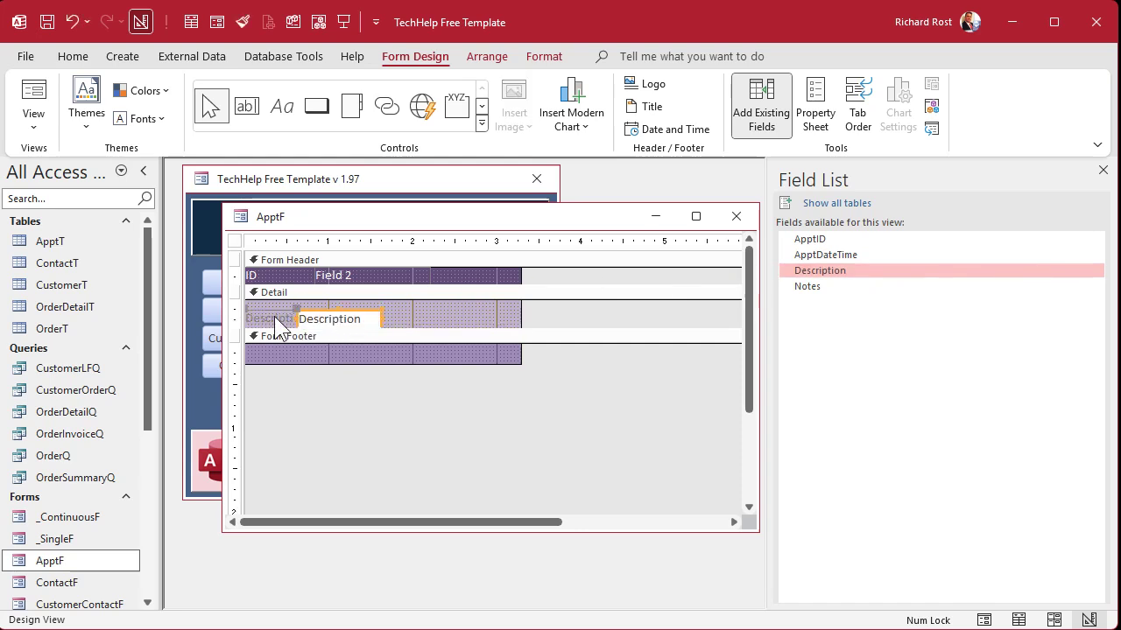
pyautogui.click(275, 315)
pyautogui.press('Delete')
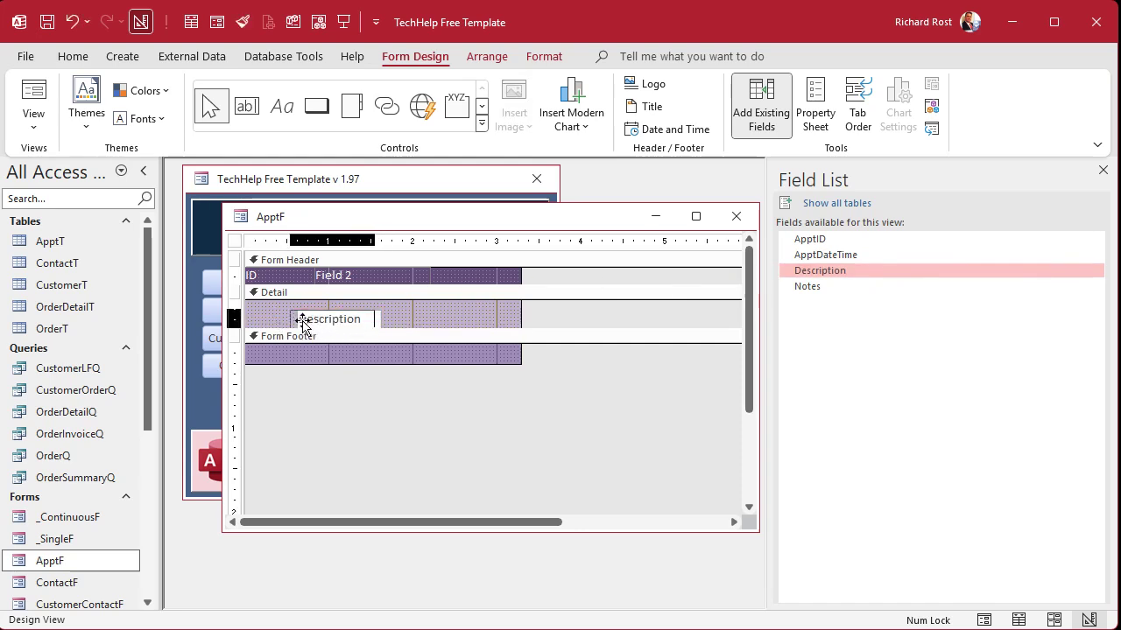
pyautogui.moveTo(318, 322); pyautogui.dragTo(392, 309)
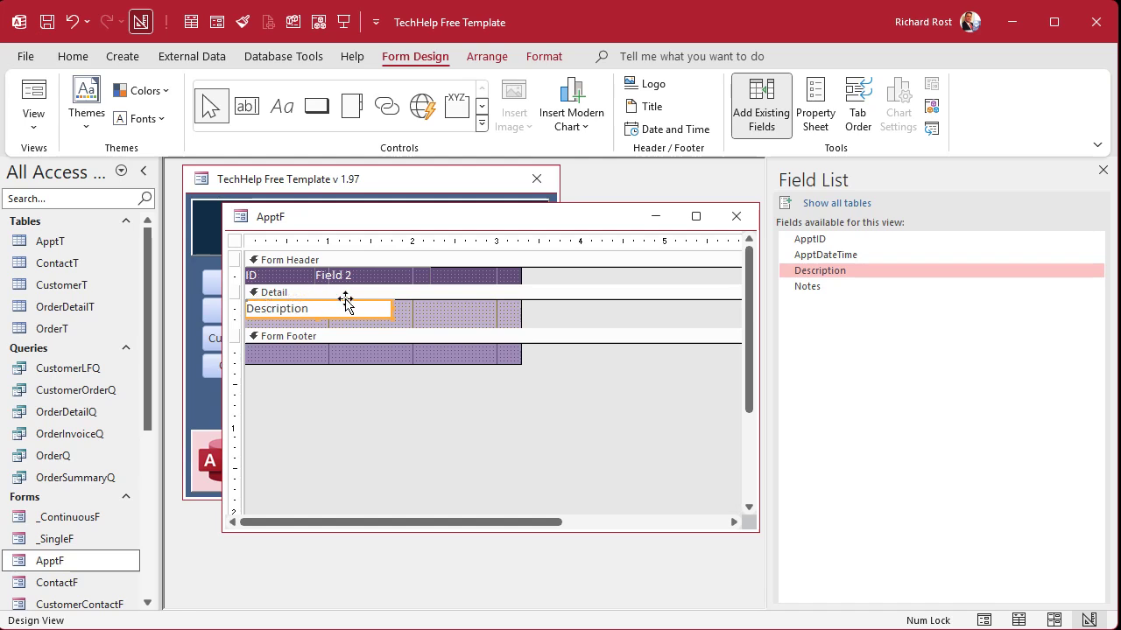
# Add the ApptDateTime field without its label directly beside Description and shrink the Detail section to the fields' height
pyautogui.click(487, 317)
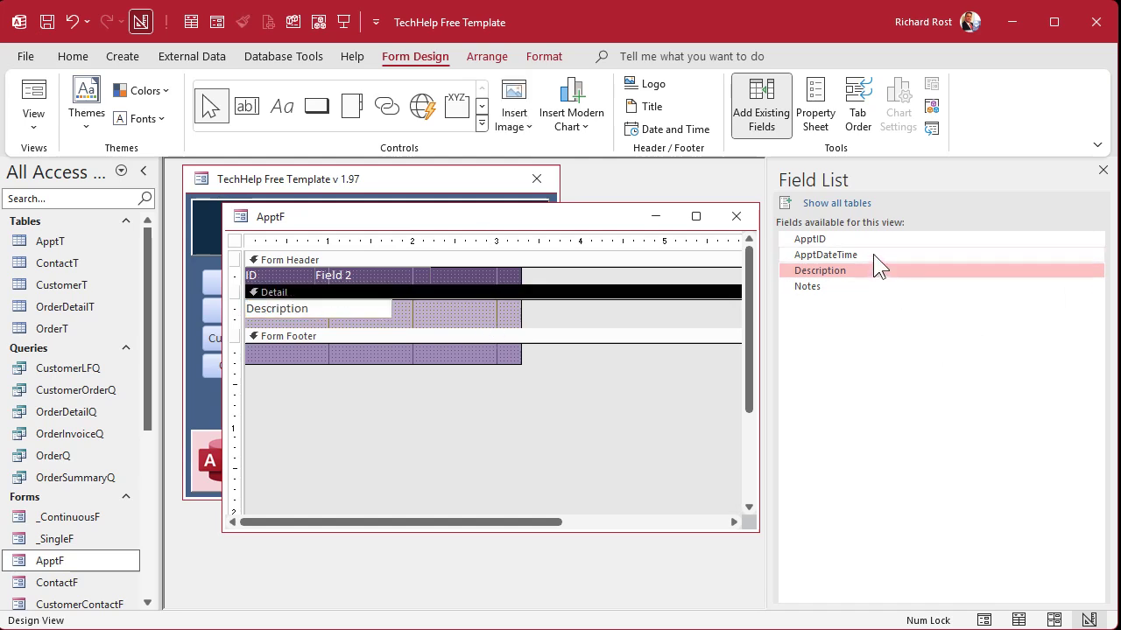
pyautogui.moveTo(873, 254); pyautogui.dragTo(549, 305)
pyautogui.press('Delete')
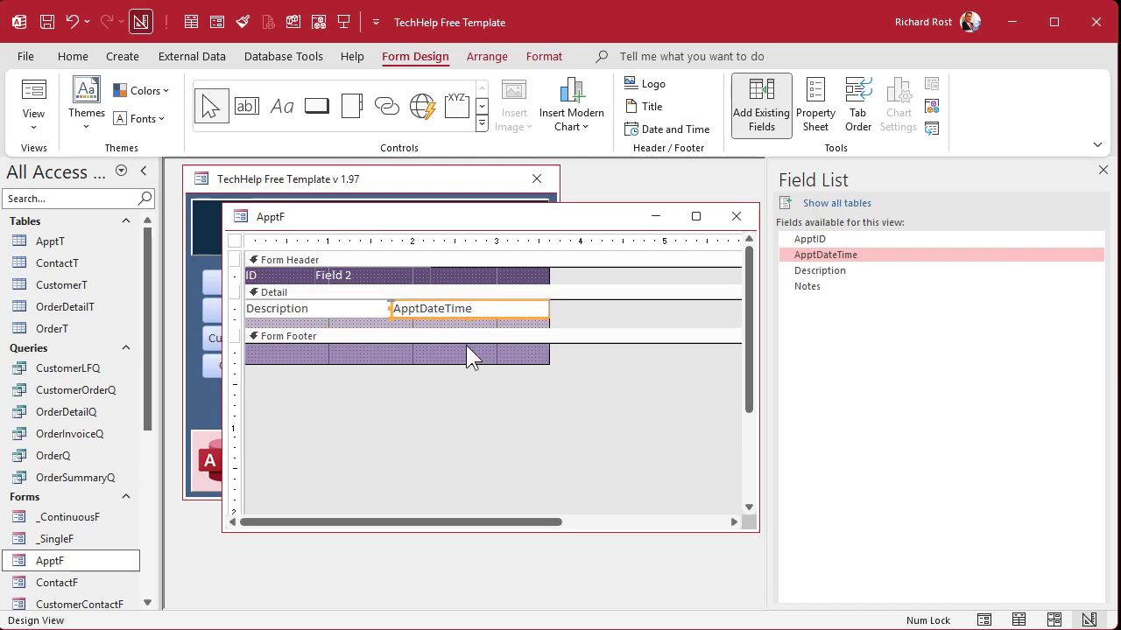
pyautogui.click(422, 339)
pyautogui.moveTo(408, 328); pyautogui.dragTo(353, 310)
# Delete the Field 2 header label, widen the ID label to about 3.2 inches, and caption it "Appointment" and "Date Time" above the two fields
pyautogui.click(351, 276)
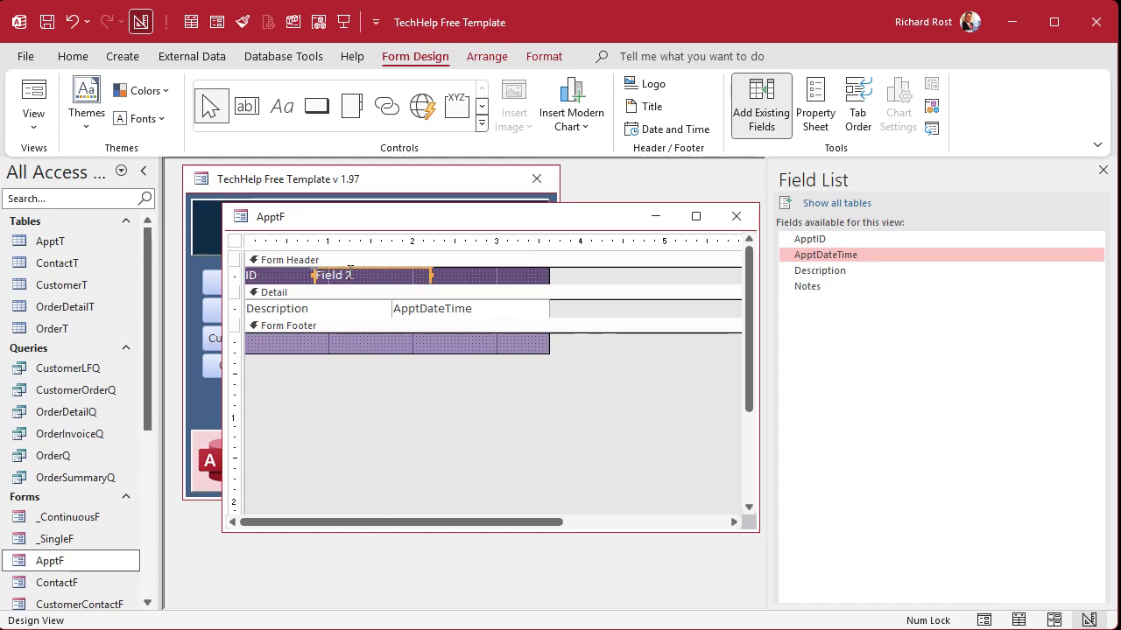
pyautogui.press('Delete')
pyautogui.click(296, 276)
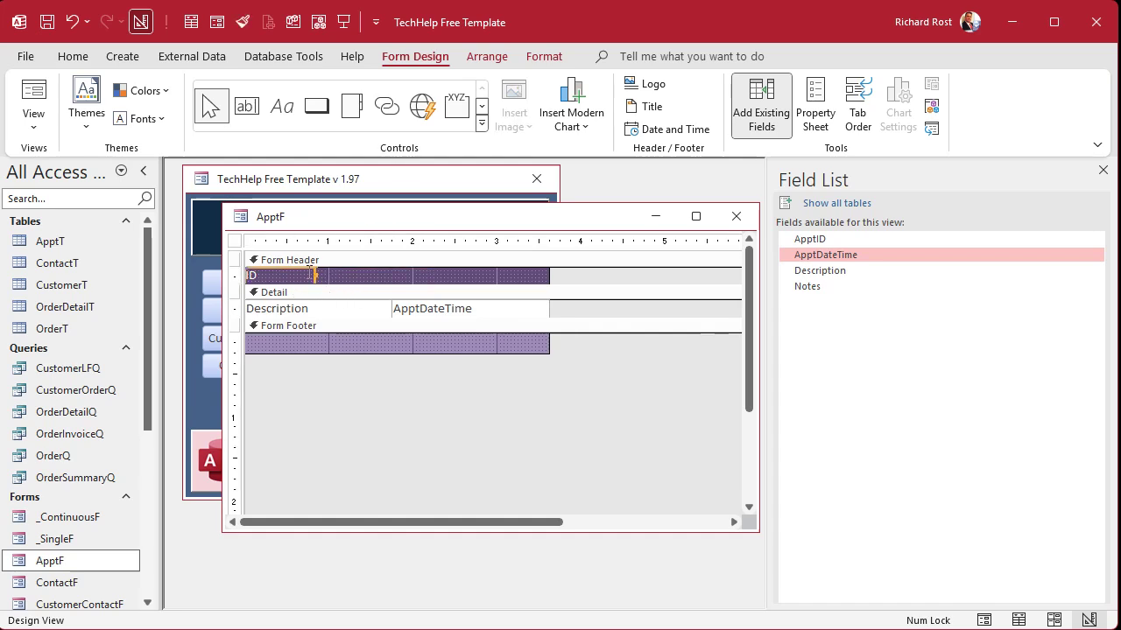
pyautogui.moveTo(317, 275); pyautogui.dragTo(515, 274)
pyautogui.click(283, 275)
pyautogui.moveTo(283, 275); pyautogui.dragTo(201, 282)
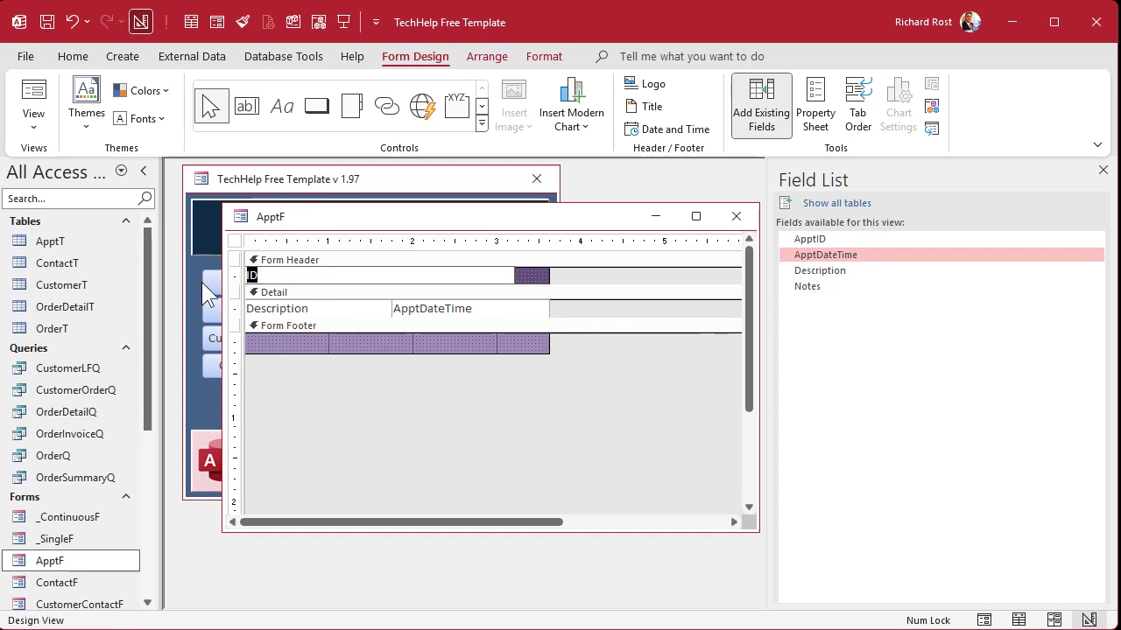
pyautogui.write('Appointment Date Time')
pyautogui.press('Return')
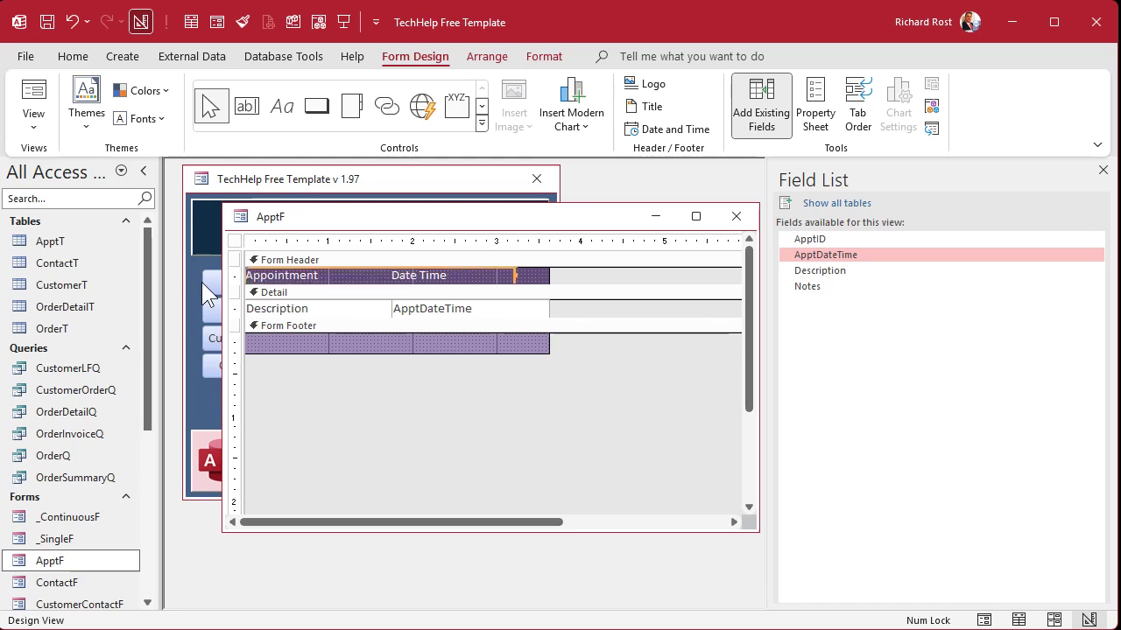
# Check the tab order of the Detail section's fields
pyautogui.click(445, 299)
pyautogui.click(858, 113)
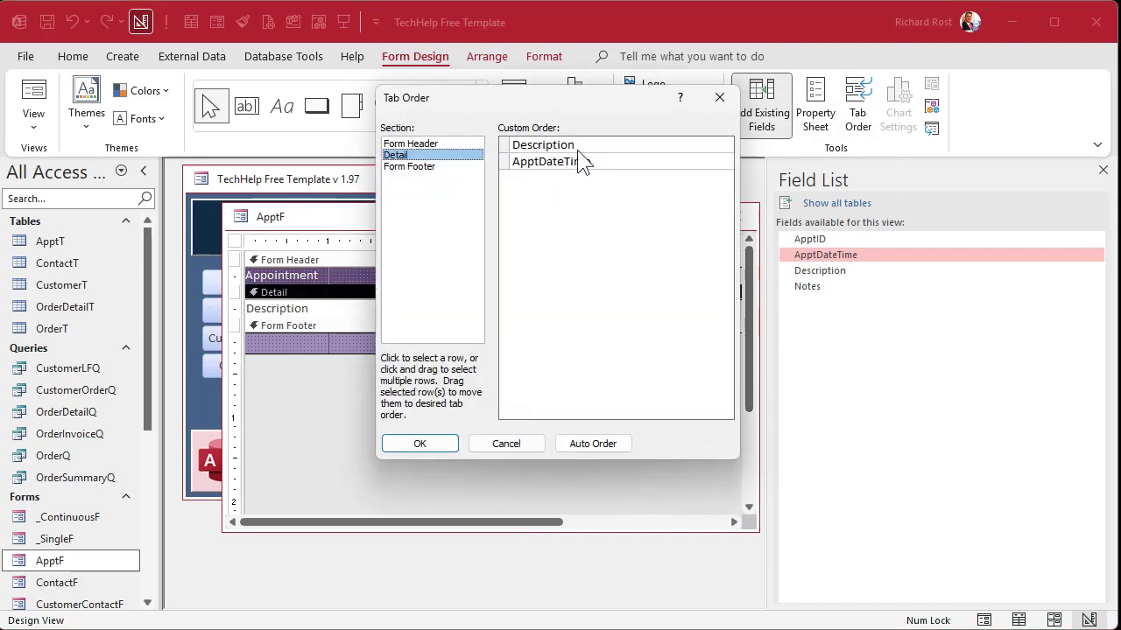
pyautogui.click(425, 442)
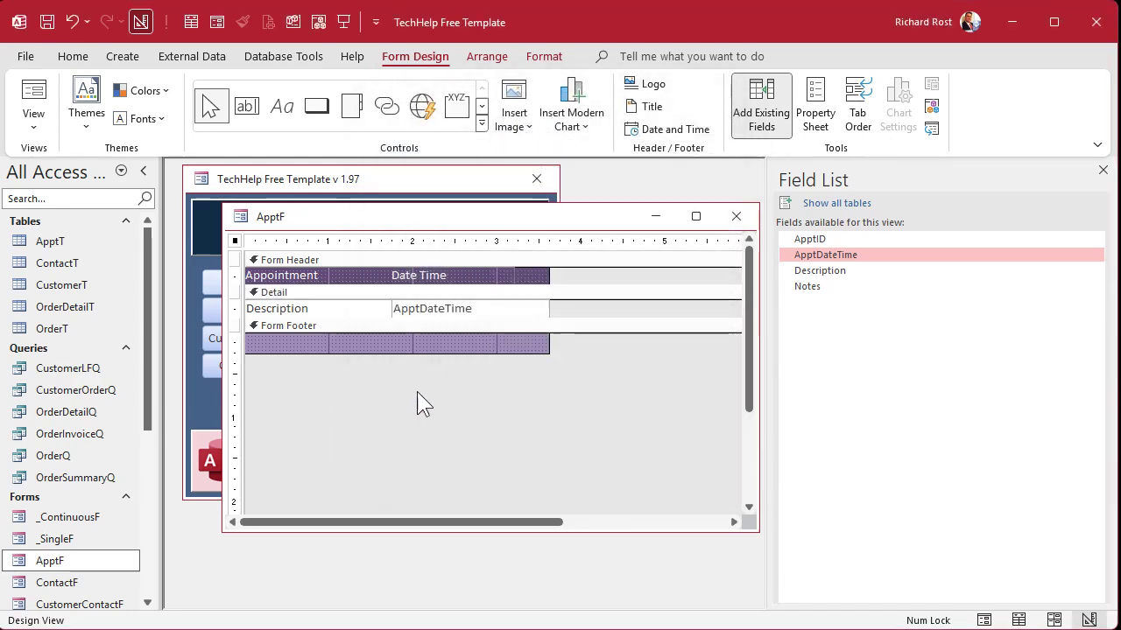
# Left-align the text of the ApptDateTime and Description fields and close the ApptF form
pyautogui.click(433, 311)
pyautogui.click(542, 58)
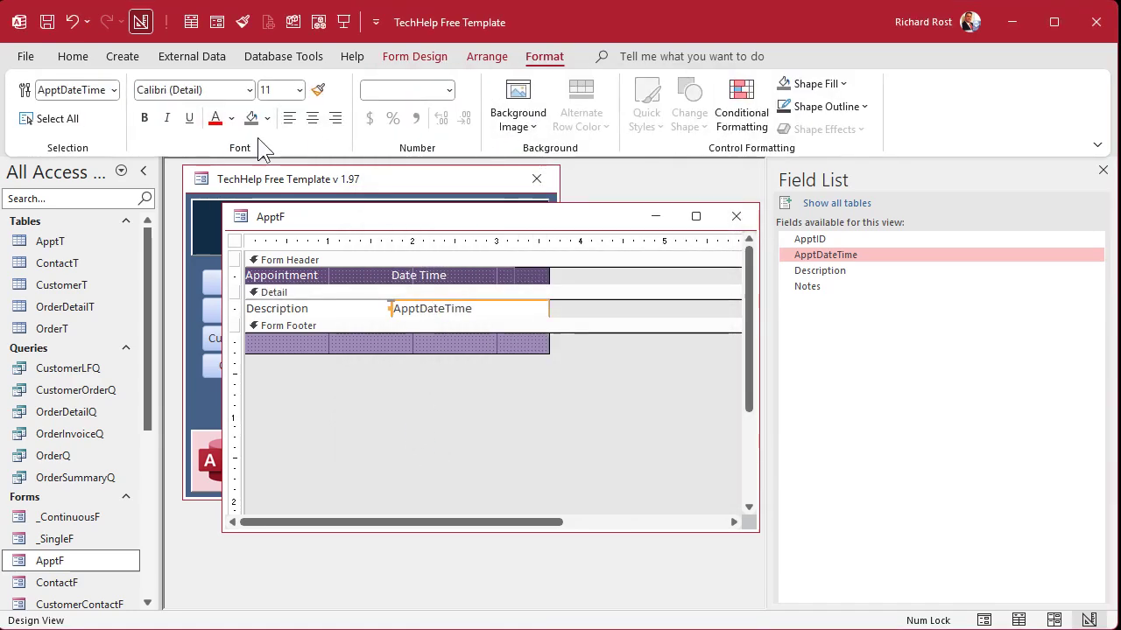
pyautogui.click(302, 308)
pyautogui.click(289, 118)
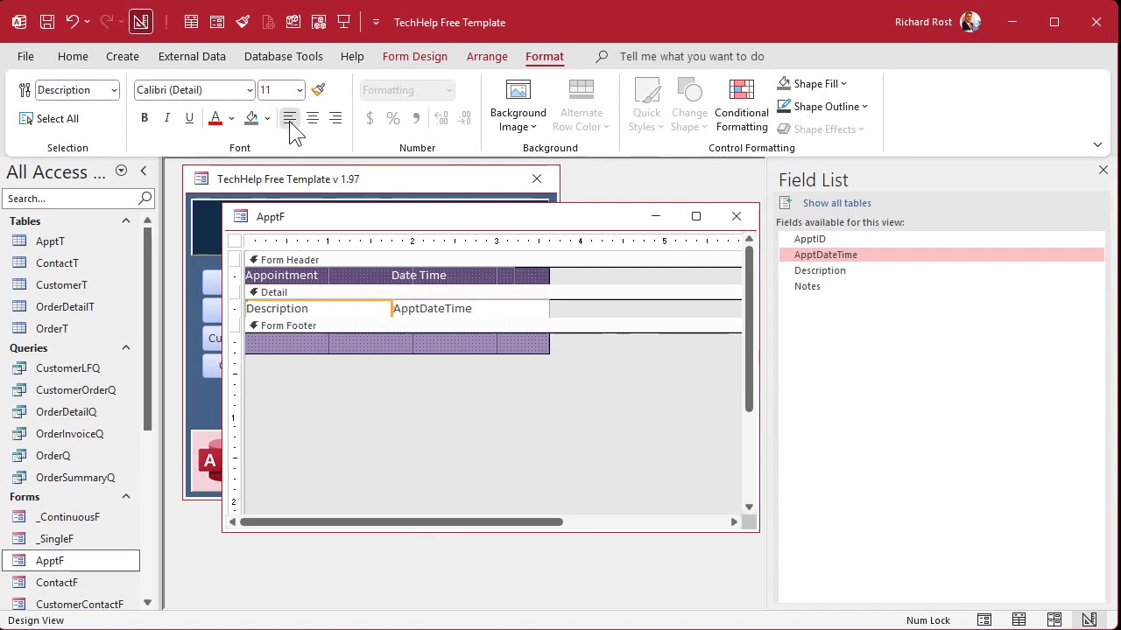
pyautogui.click(449, 342)
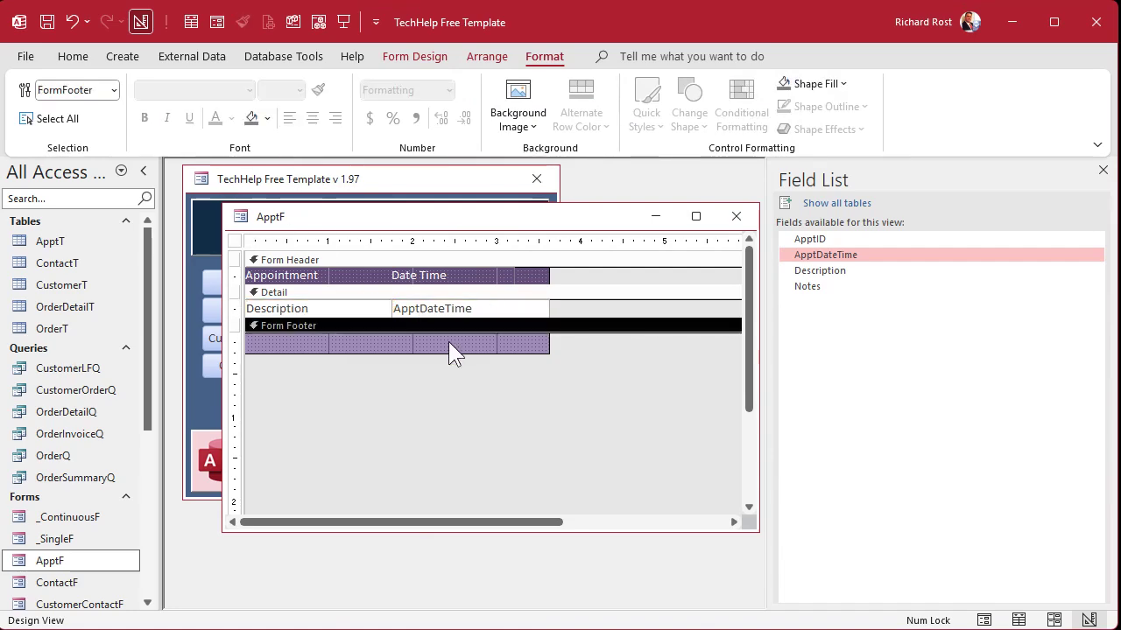
pyautogui.click(737, 217)
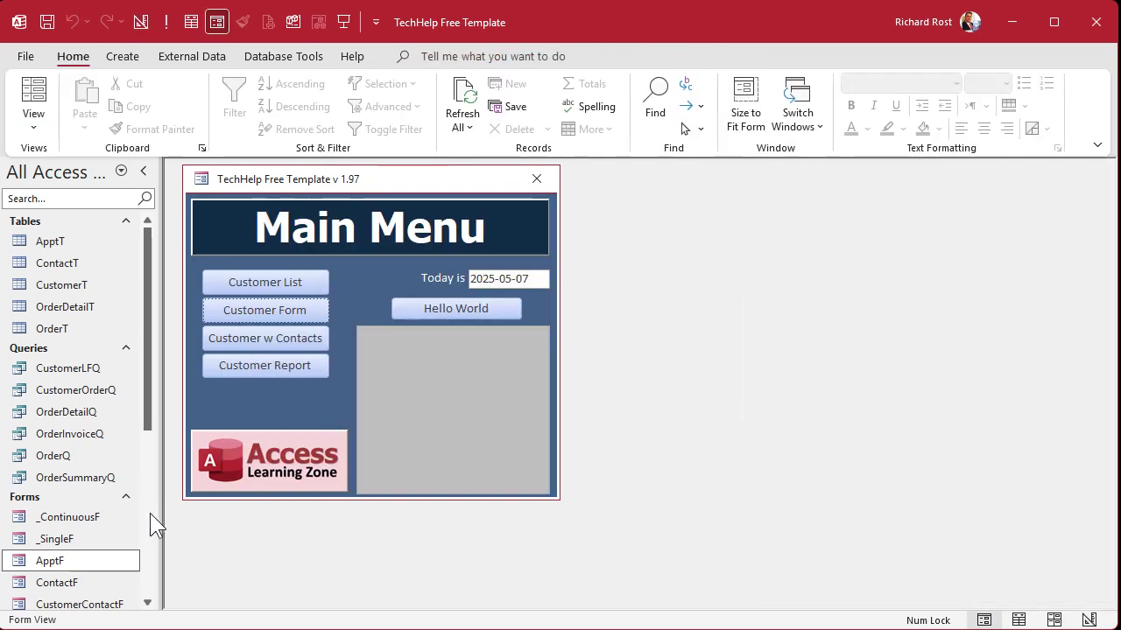
# Open ApptF in Form View and add a "Phaser inspection" appointment for 2025-05-07 at 9am
pyautogui.doubleClick(53, 561)
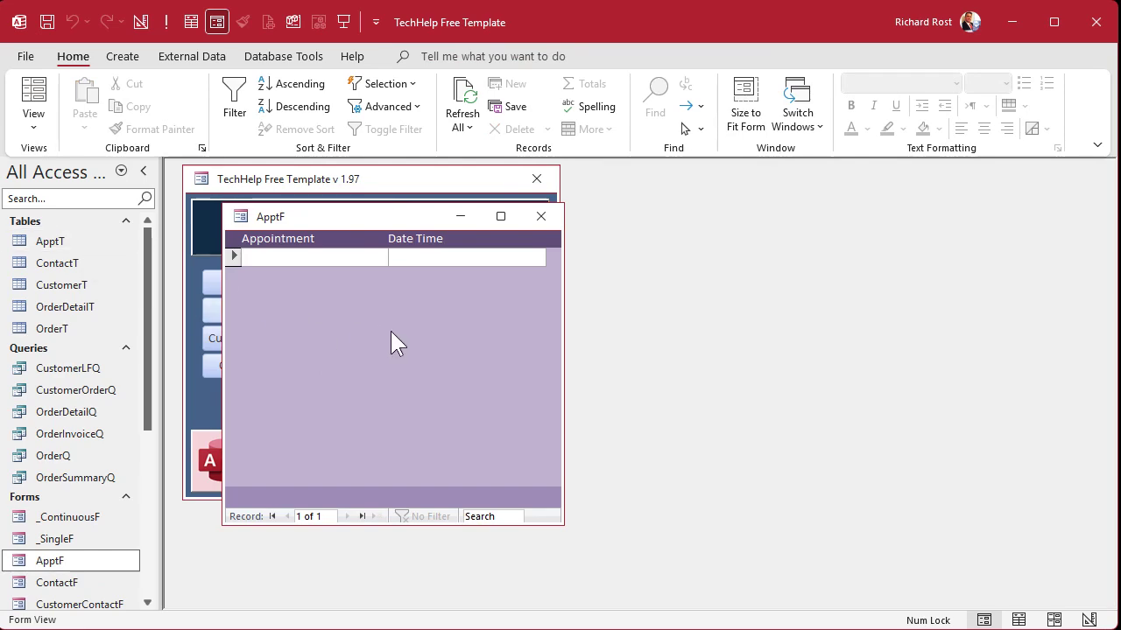
pyautogui.write('Phase')
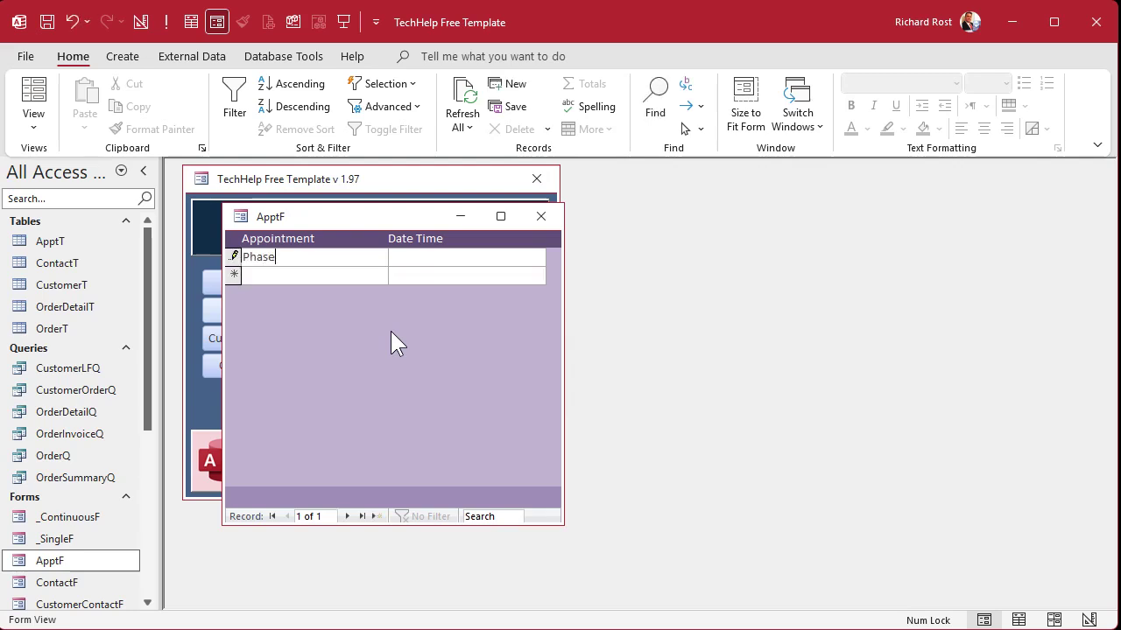
pyautogui.write('r inspection')
pyautogui.press('Tab')
pyautogui.hotkey('ctrl', ';')
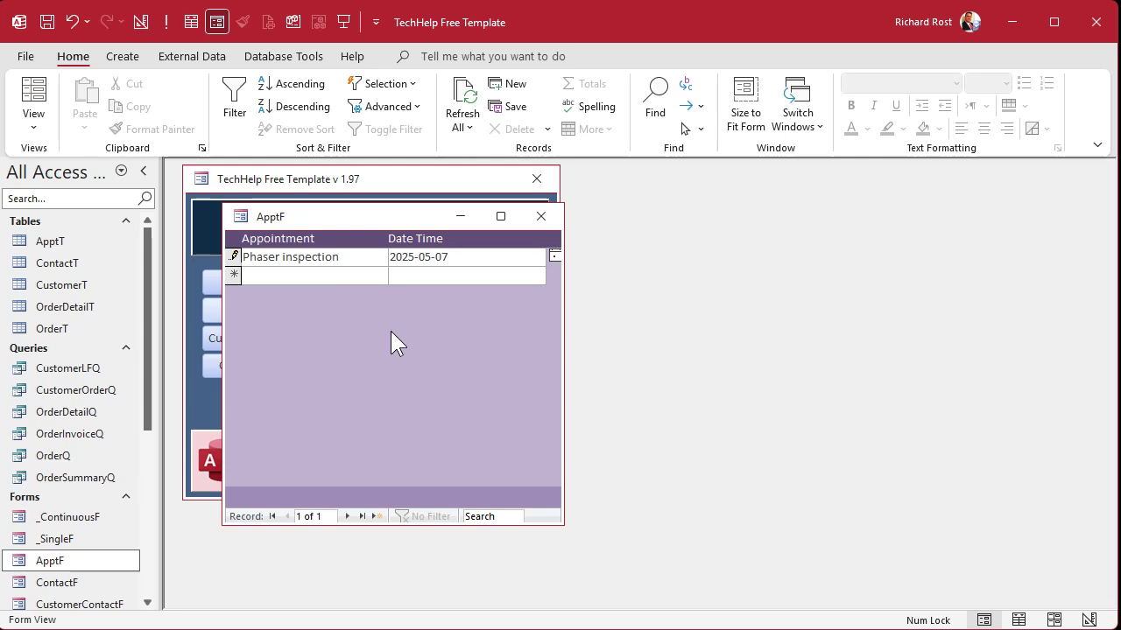
pyautogui.write('9am')
pyautogui.press('Tab')
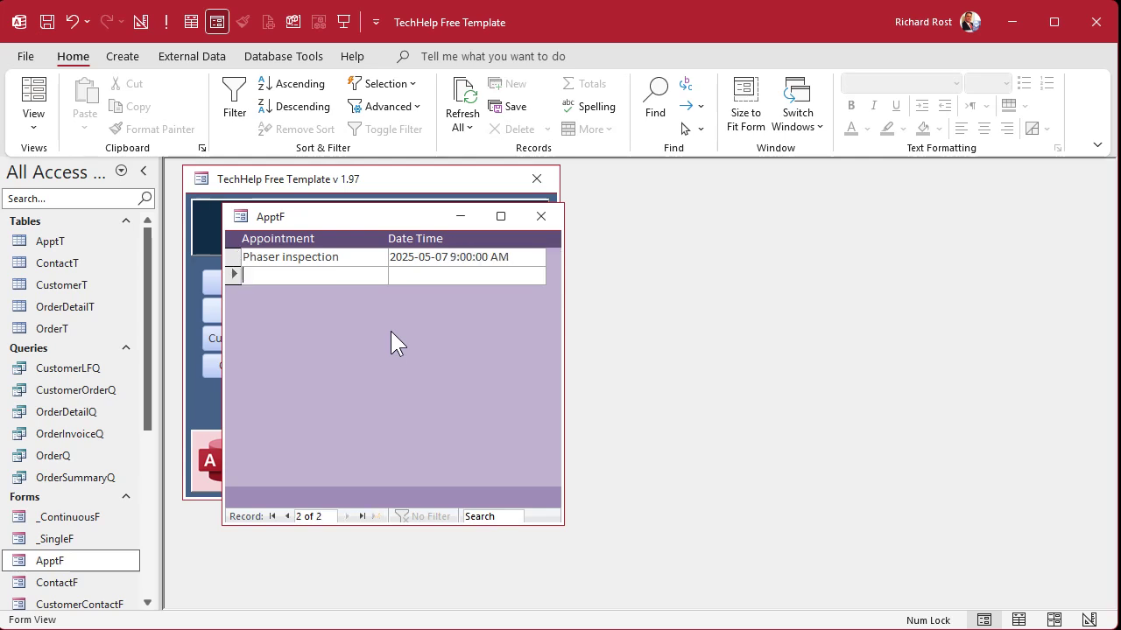
# Add a second appointment, "PT inspection", for 2025-05-07 at 10am
pyautogui.write('PT ins')
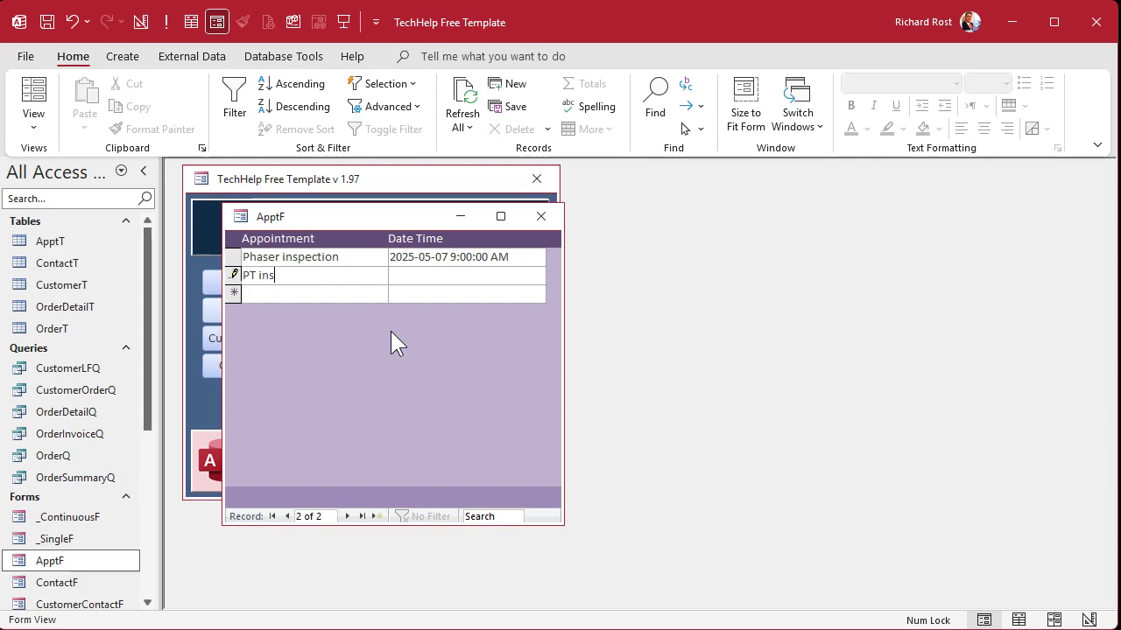
pyautogui.write('pection')
pyautogui.press('Tab')
pyautogui.write('2025-05-07 10a')
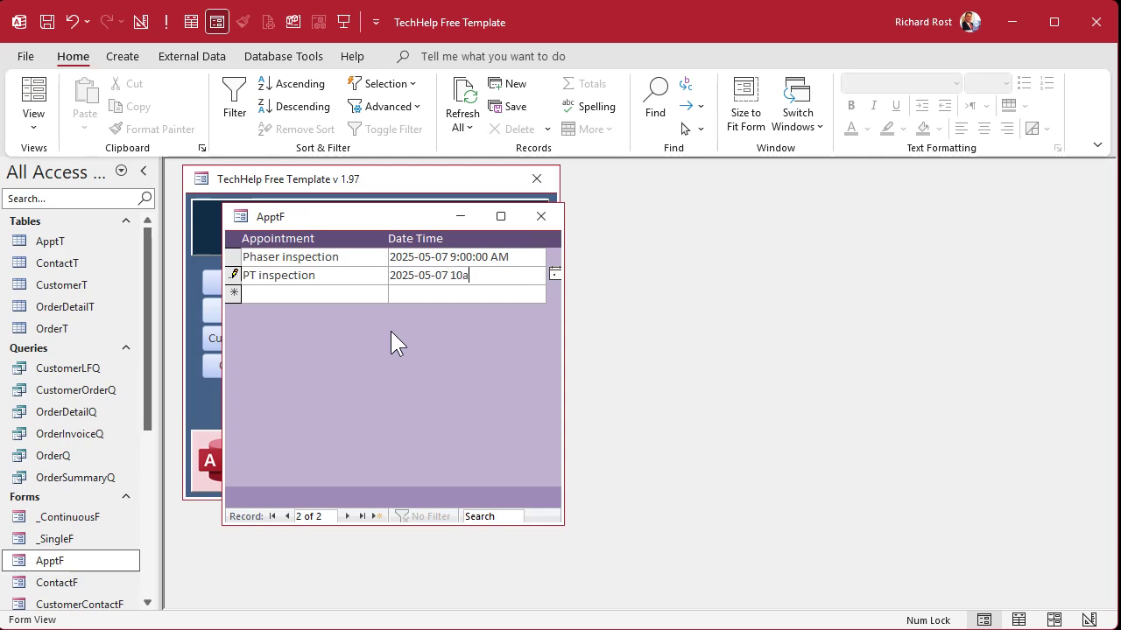
pyautogui.write('m')
pyautogui.press('Tab')
# Add a trial "Sickbay" appointment for 2025-05-07 at 10am and delete that record again
pyautogui.write('Sickbay')
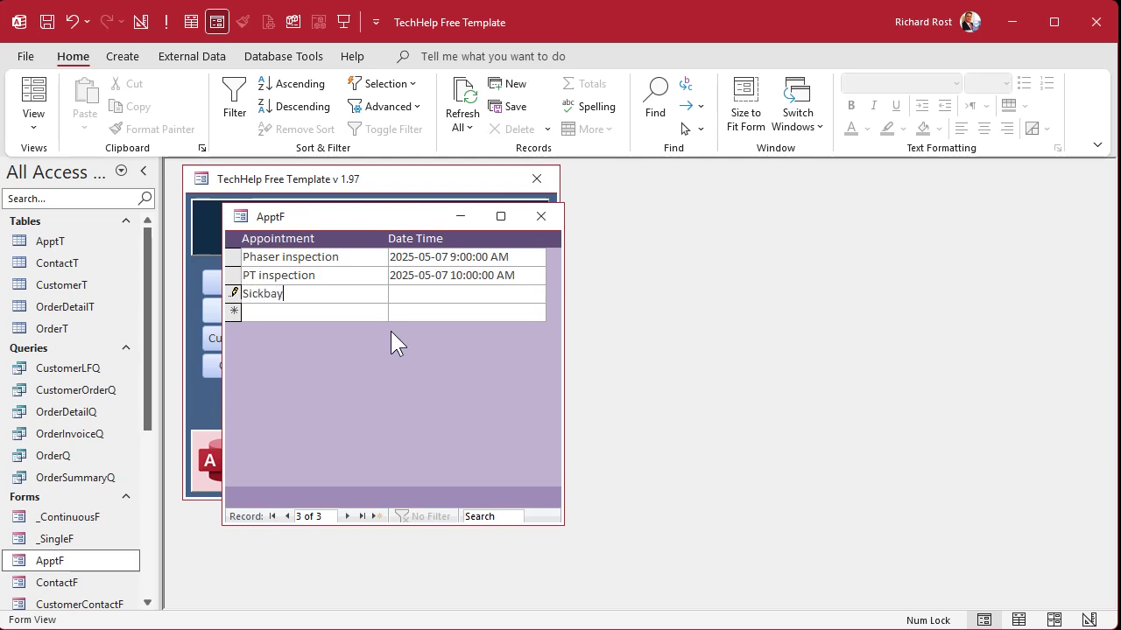
pyautogui.press('Tab')
pyautogui.hotkey('ctrl', ';')
pyautogui.write('10am')
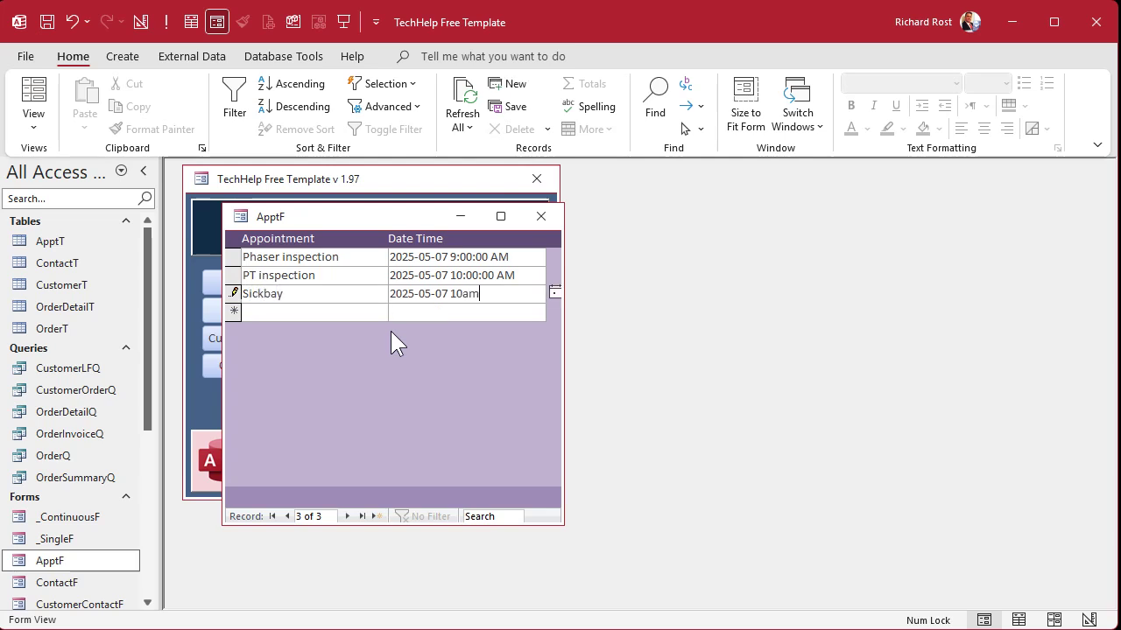
pyautogui.press('Tab')
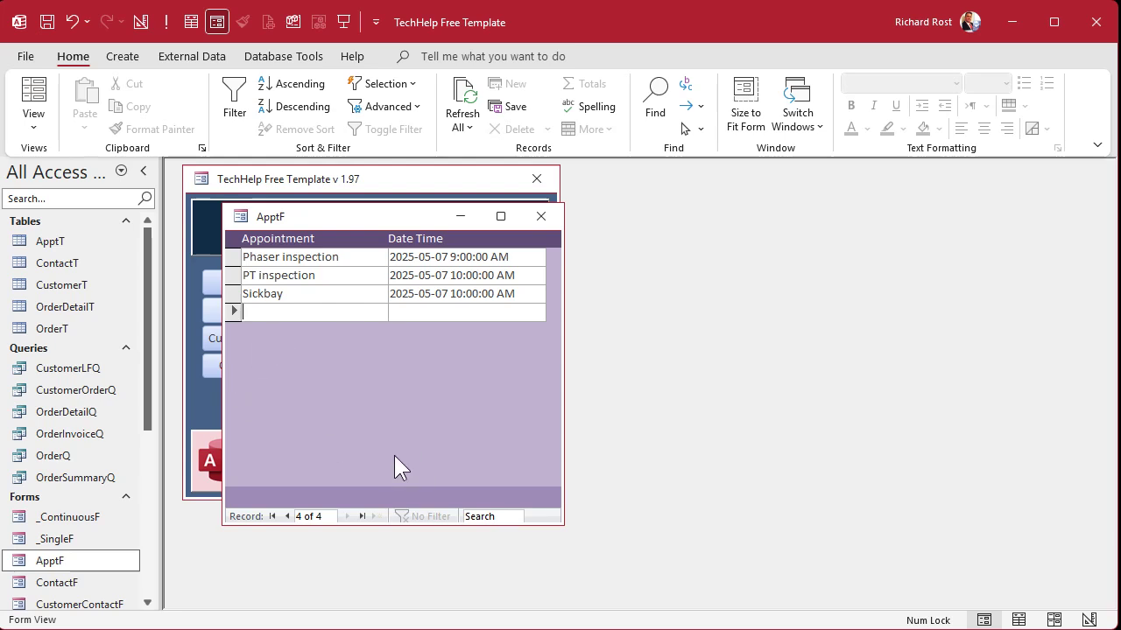
pyautogui.click(248, 300)
pyautogui.press('Delete')
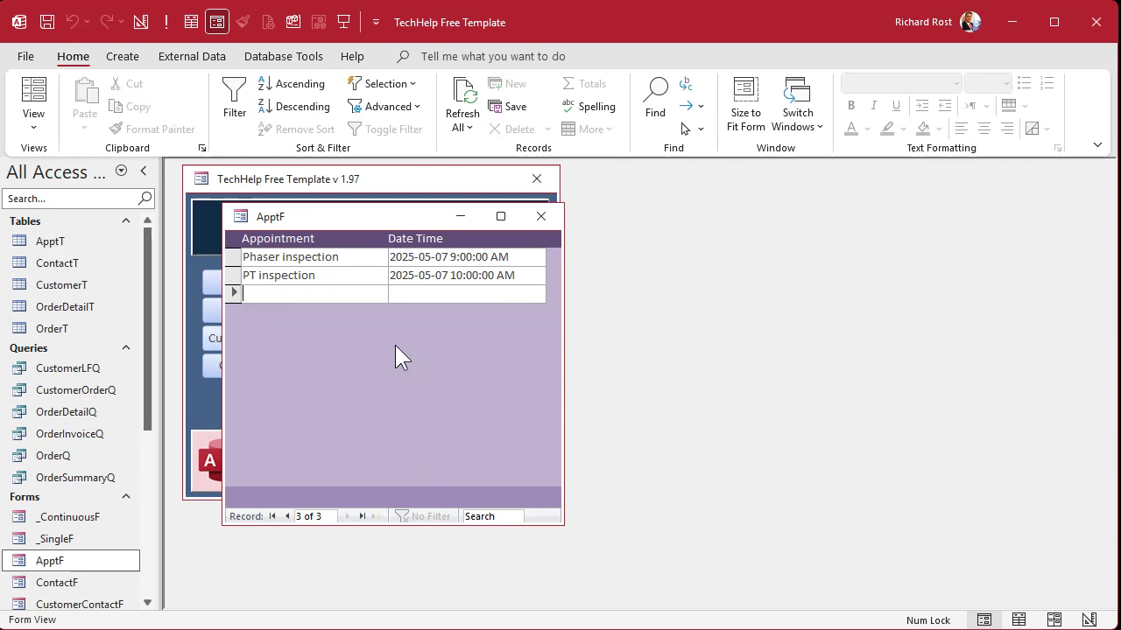
# Return ApptF to Design View, close the field list, and create a Before Update event procedure for ApptDateTime
pyautogui.rightClick(391, 216)
pyautogui.click(473, 348)
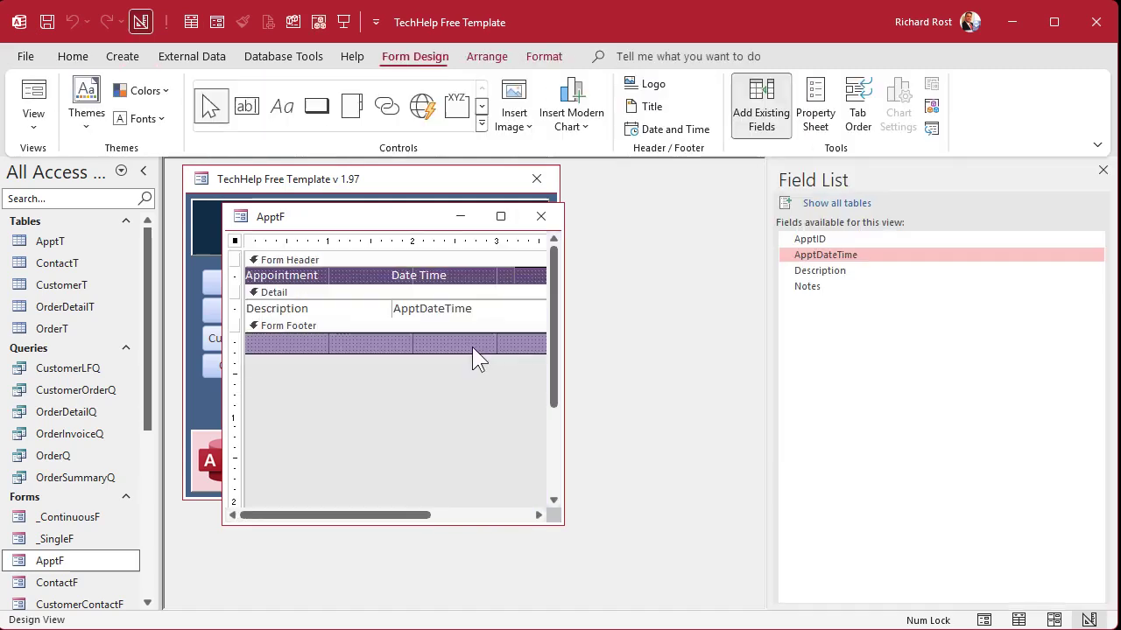
pyautogui.click(454, 310)
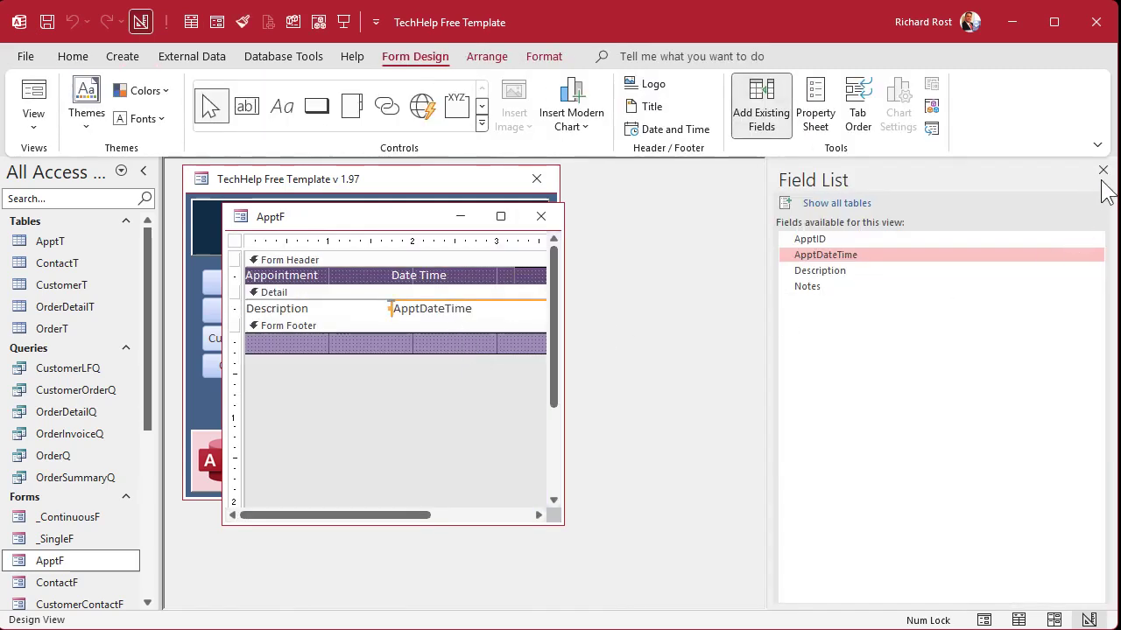
pyautogui.click(1102, 170)
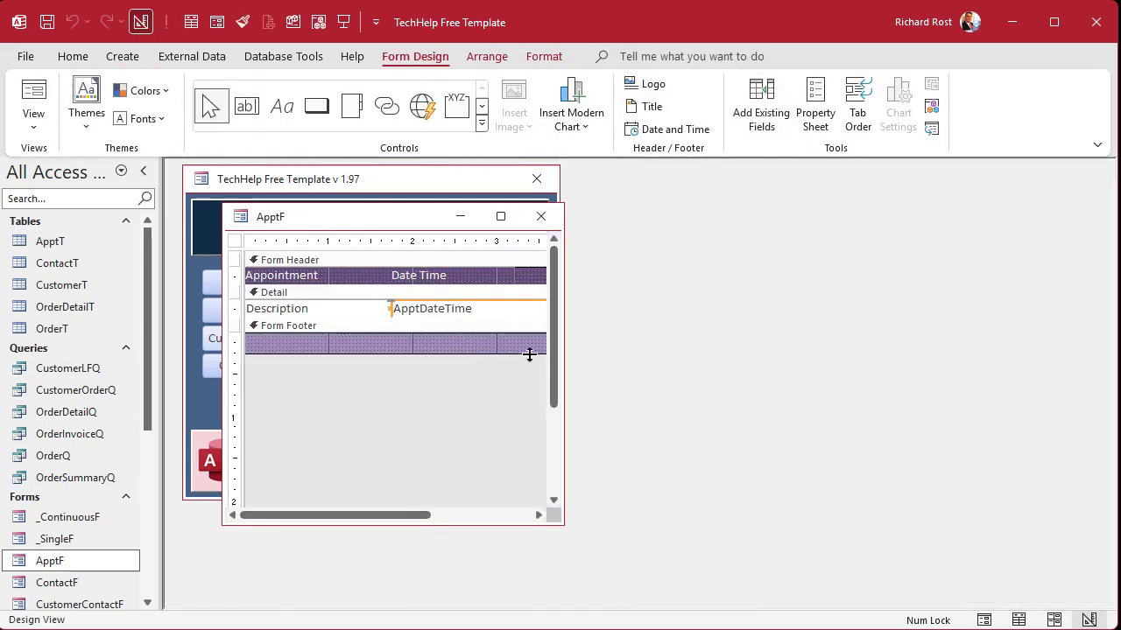
pyautogui.doubleClick(493, 302)
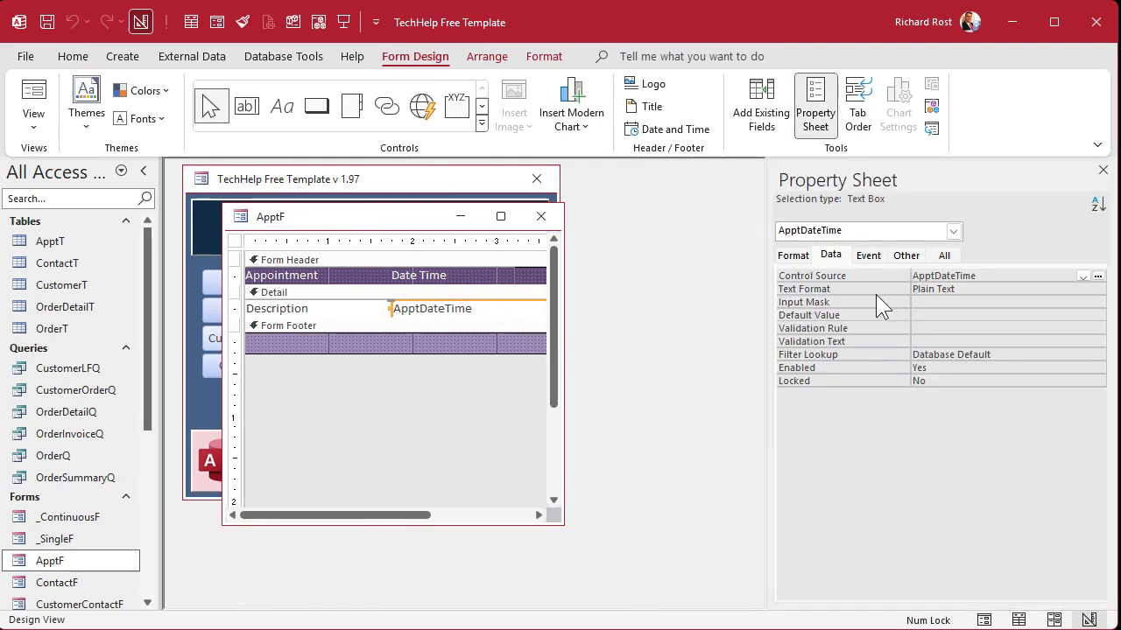
pyautogui.click(868, 256)
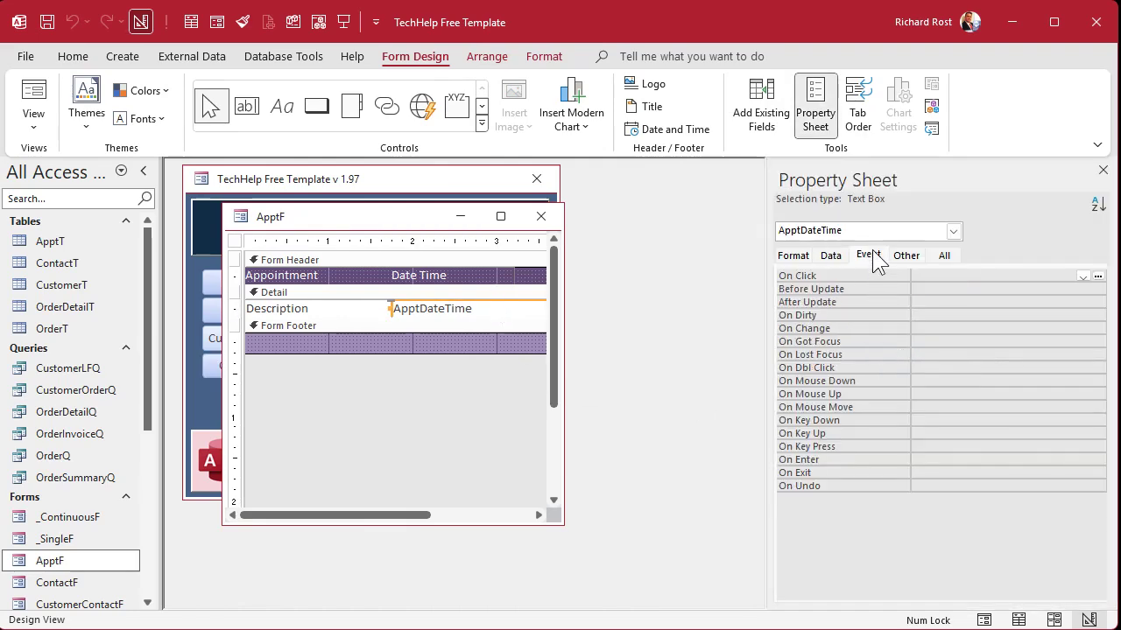
pyautogui.click(970, 287)
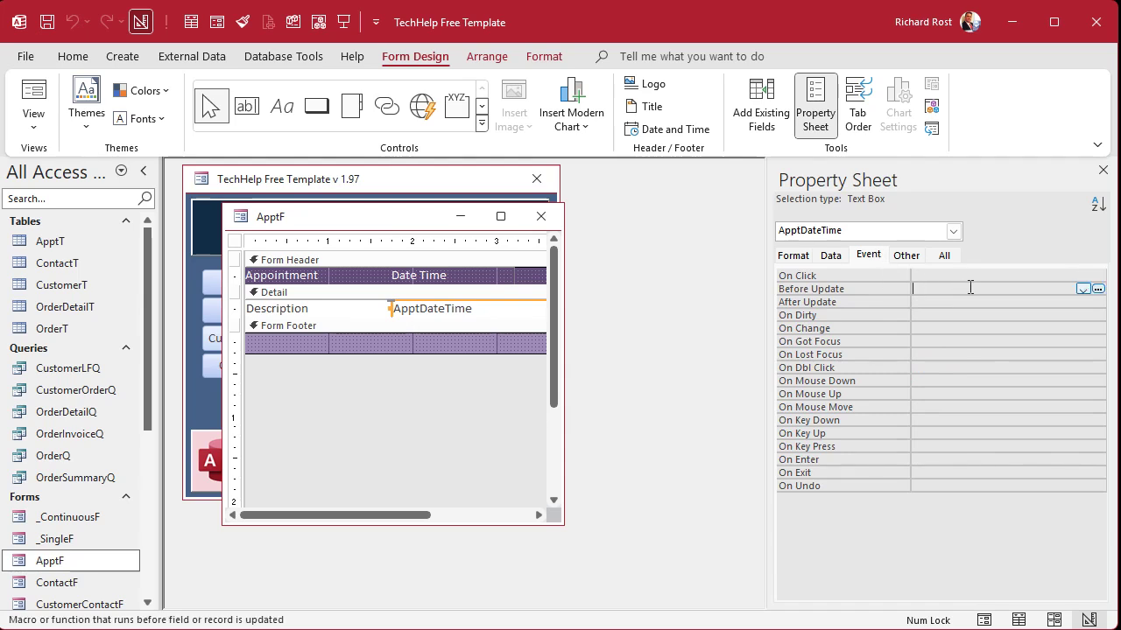
pyautogui.click(1098, 290)
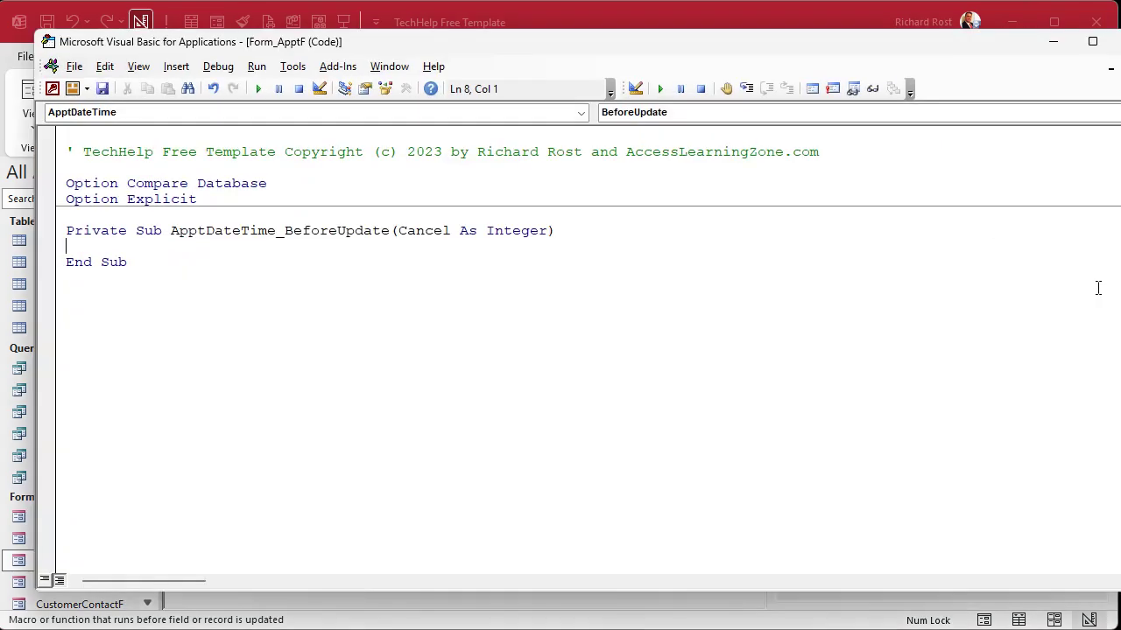
# Declare the variable ID as Long inside the ApptDateTime_BeforeUpdate procedure, indented and set off by blank lines
pyautogui.press('Return')
pyautogui.press('Return')
pyautogui.press('Return')
pyautogui.press('Return')
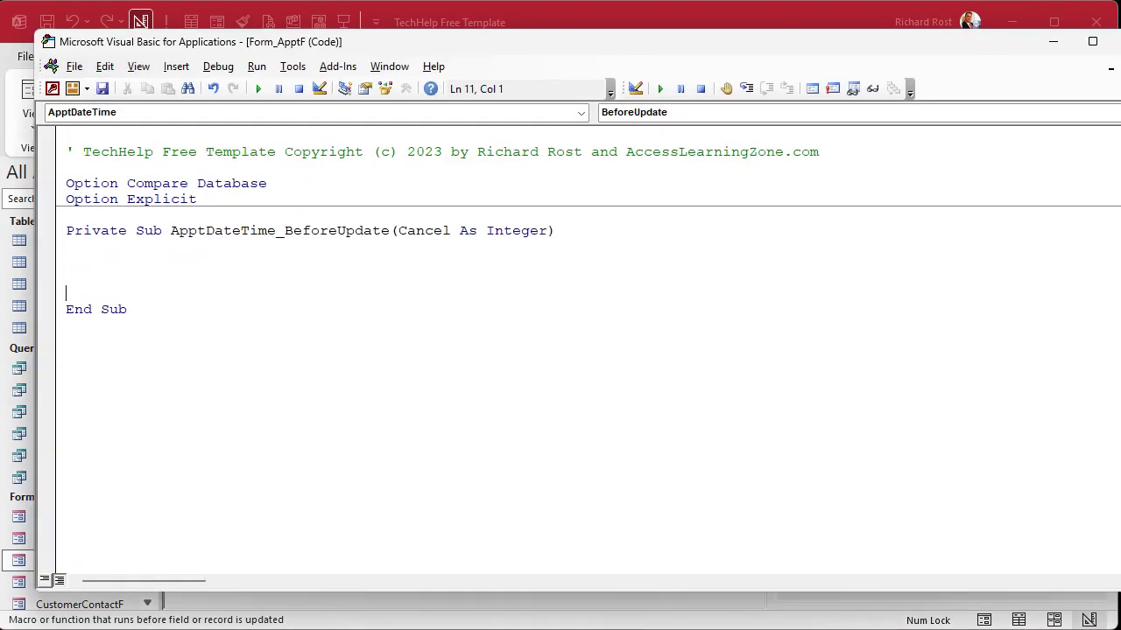
pyautogui.press('Up')
pyautogui.press('Up')
pyautogui.press('Up')
pyautogui.press('Tab')
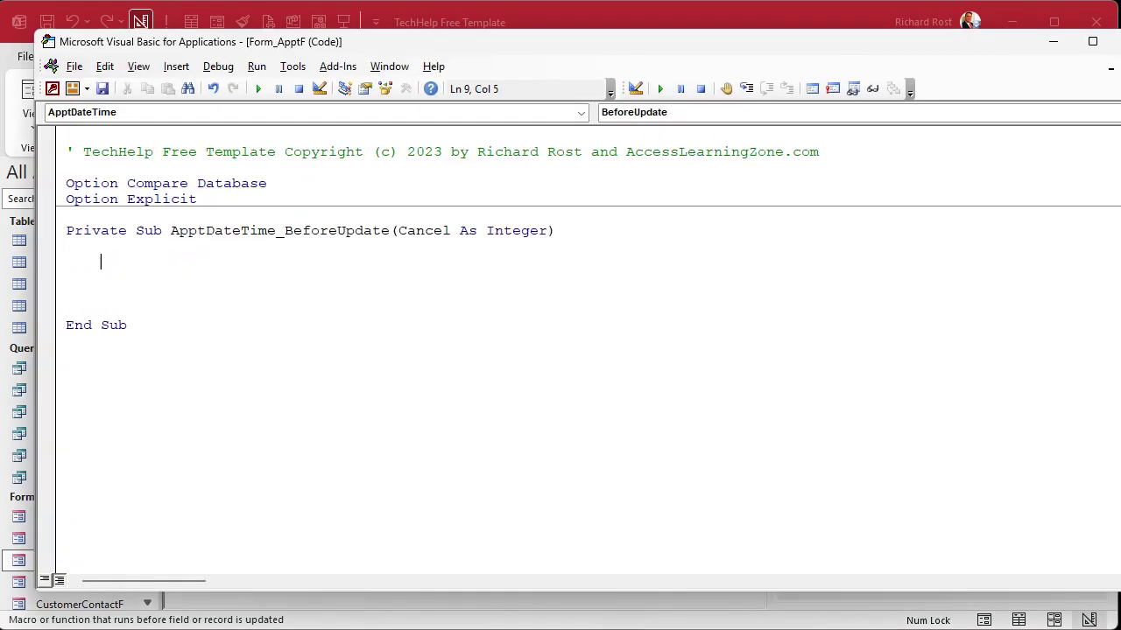
pyautogui.write('Dim ID')
pyautogui.press('Return')
pyautogui.press('Return')
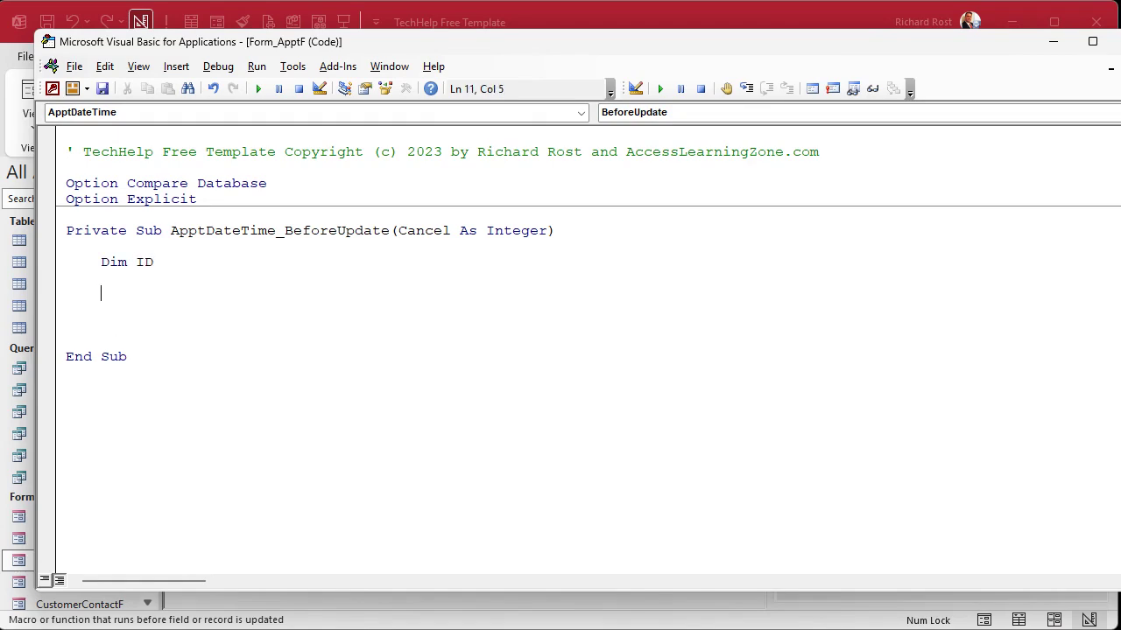
pyautogui.press('BackSpace')
pyautogui.press('BackSpace')
pyautogui.press('BackSpace')
pyautogui.press('BackSpace')
pyautogui.press('BackSpace')
pyautogui.press('BackSpace')
pyautogui.press('BackSpace')
pyautogui.press('BackSpace')
pyautogui.press('BackSpace')
pyautogui.press('BackSpace')
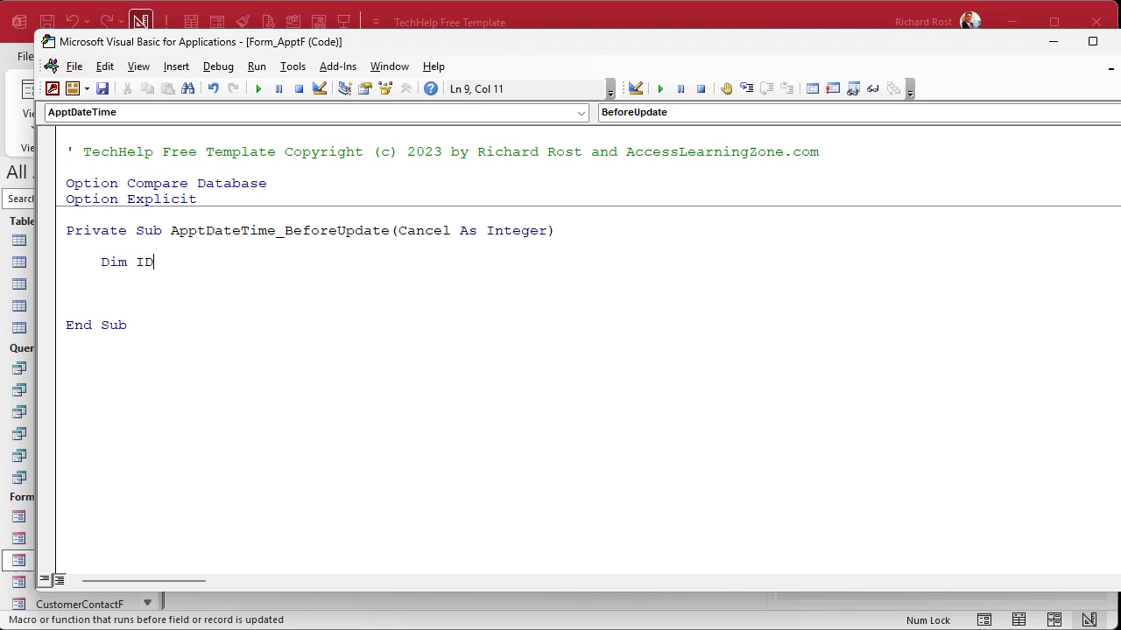
pyautogui.write('as long')
pyautogui.press('Return')
pyautogui.press('Return')
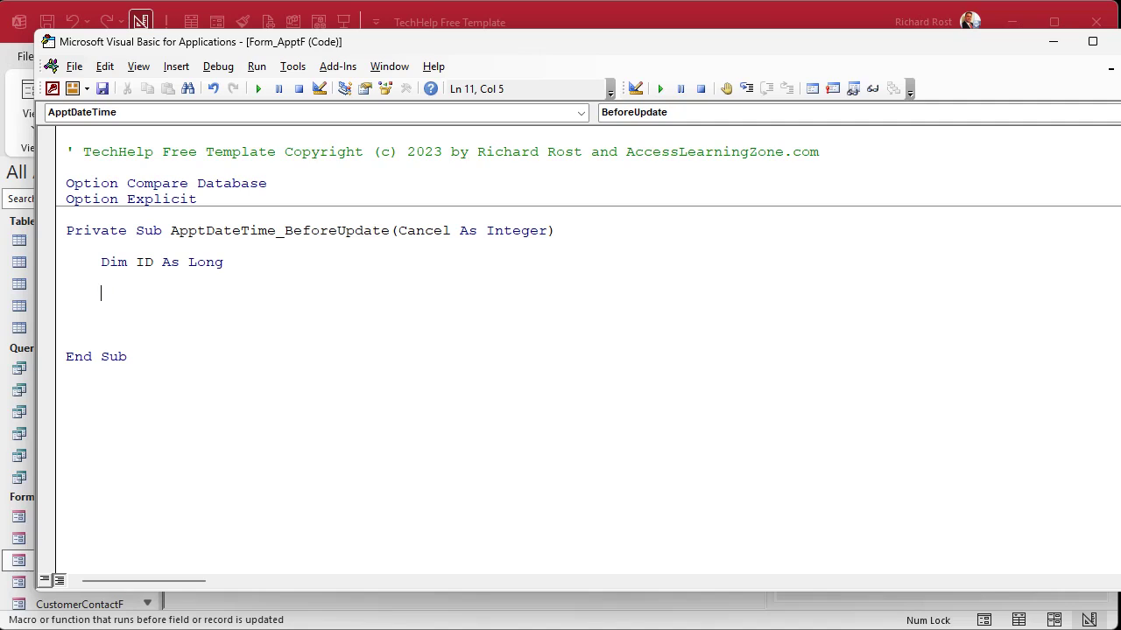
# Add the comment "' check for conflicts" below the ID declaration in the ApptDateTime_BeforeUpdate procedure
pyautogui.write("' check for conflict")
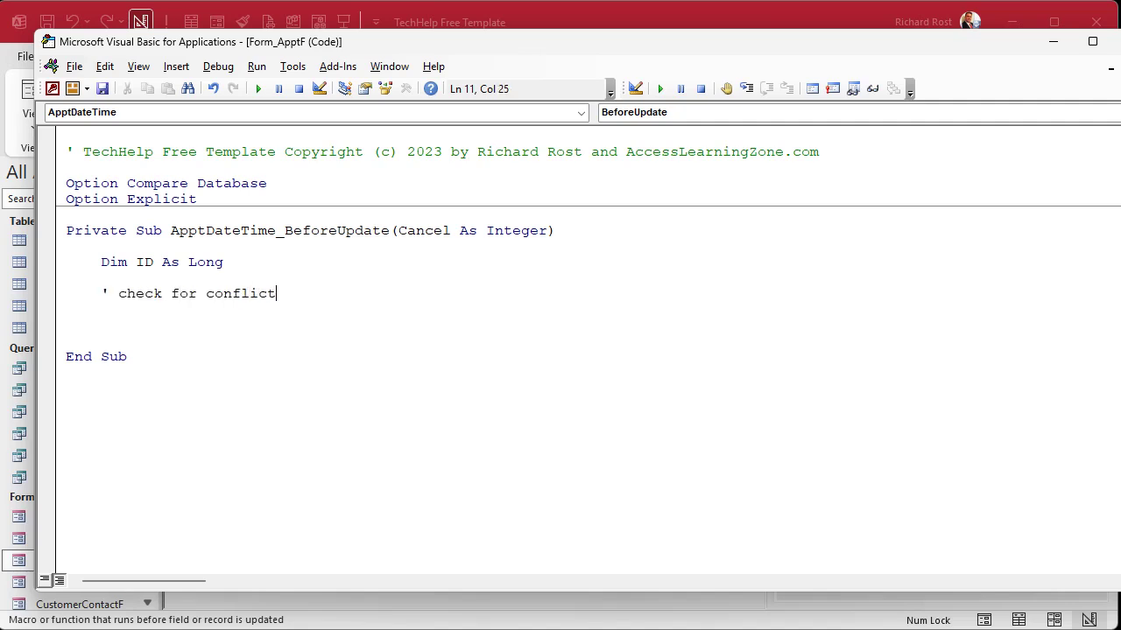
pyautogui.write('s')
pyautogui.press('Return')
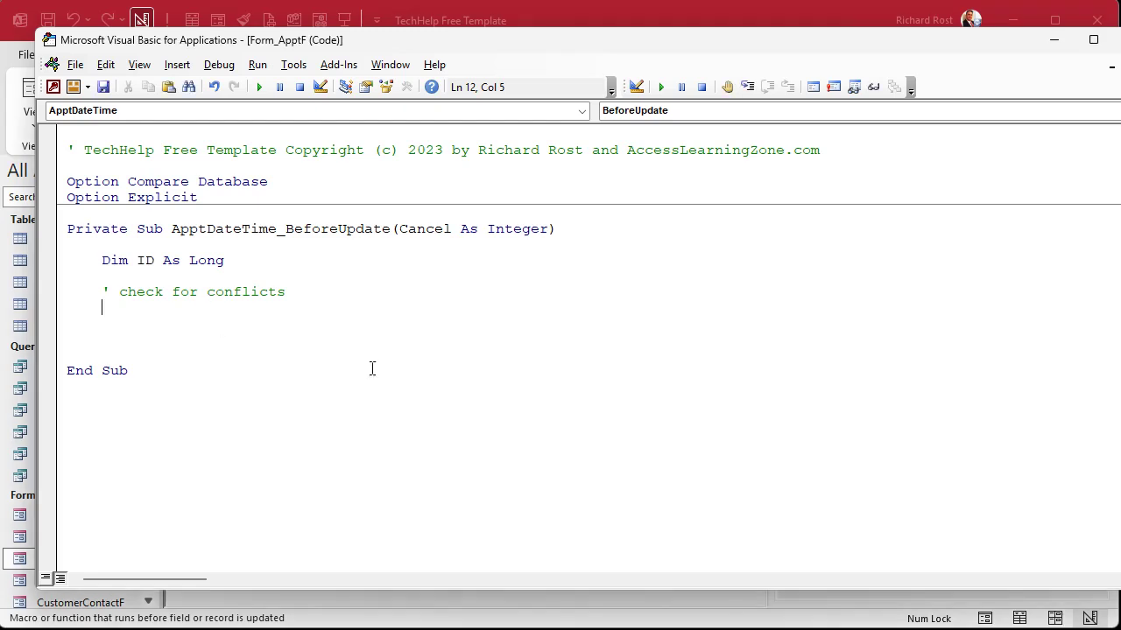
# Assign ID with Nz around a DLookup of "ApptID" in "ApptT" using criteria "ApptDateTime=#" & ApptDateTime & "#", with 0 as the null value
pyautogui.write('ID ')
pyautogui.write('= Nz(')
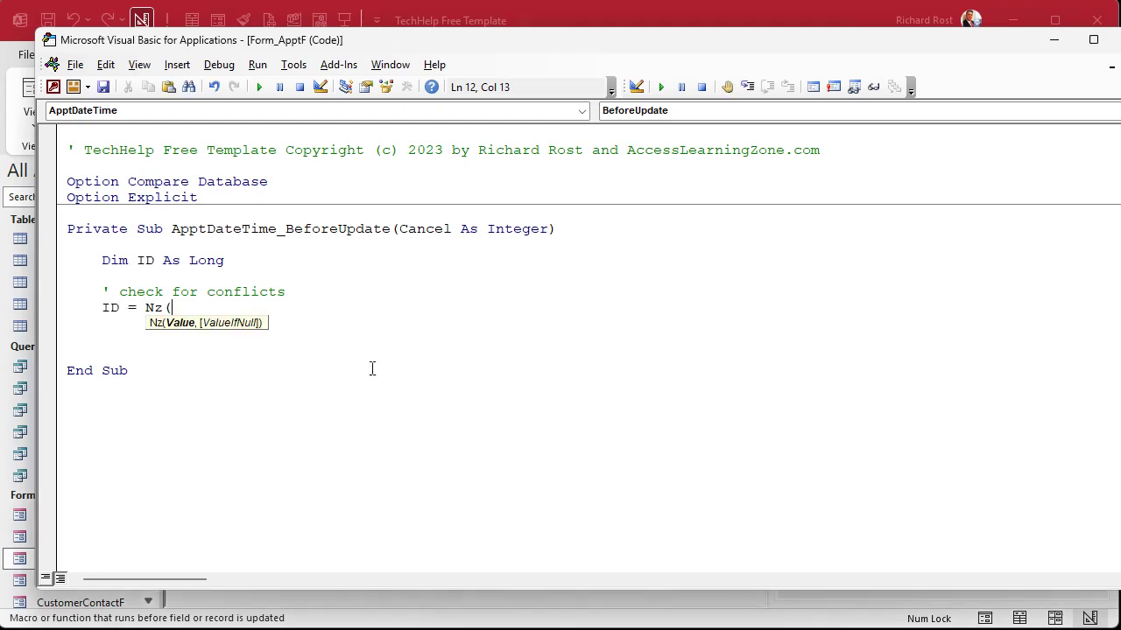
pyautogui.write('Dlookup("ApptT')
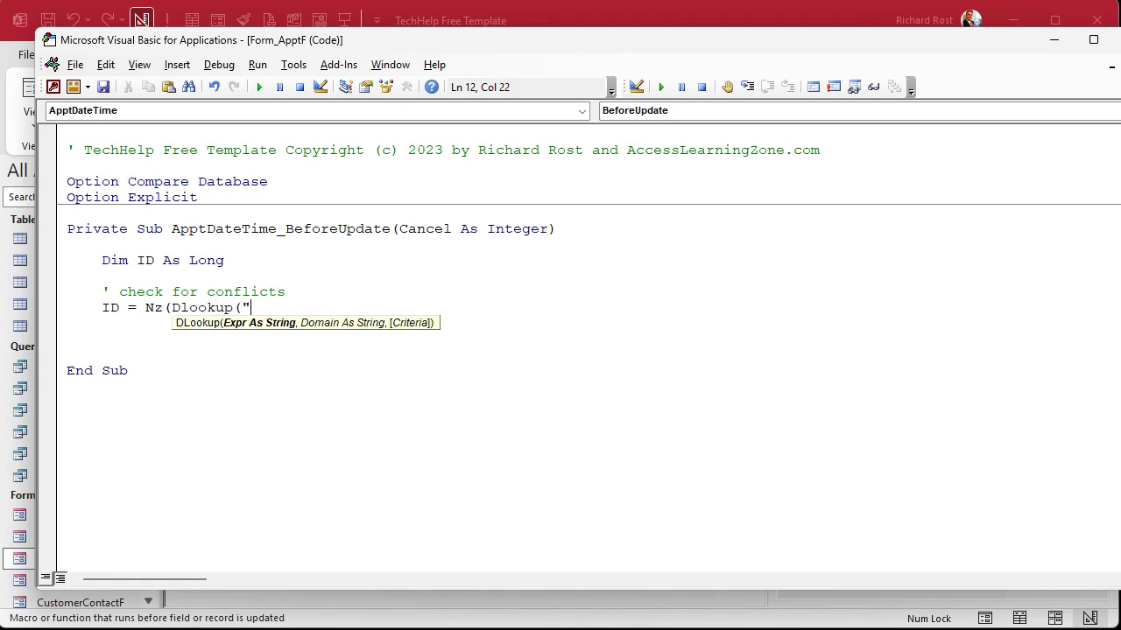
pyautogui.write('D",')
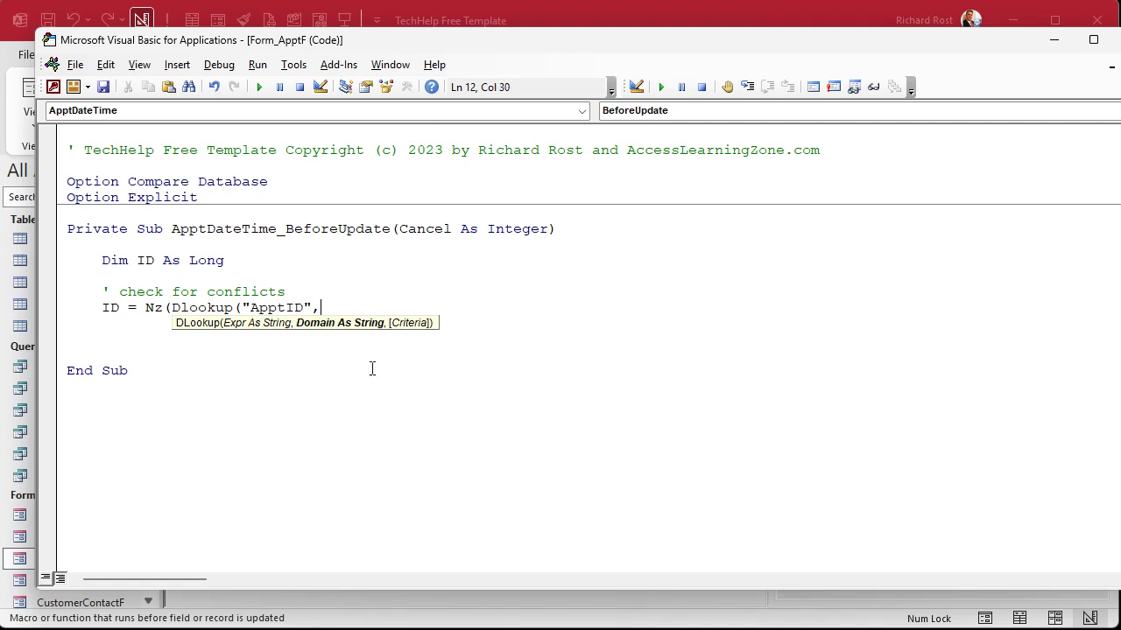
pyautogui.write('"ApptT","ApptT",')
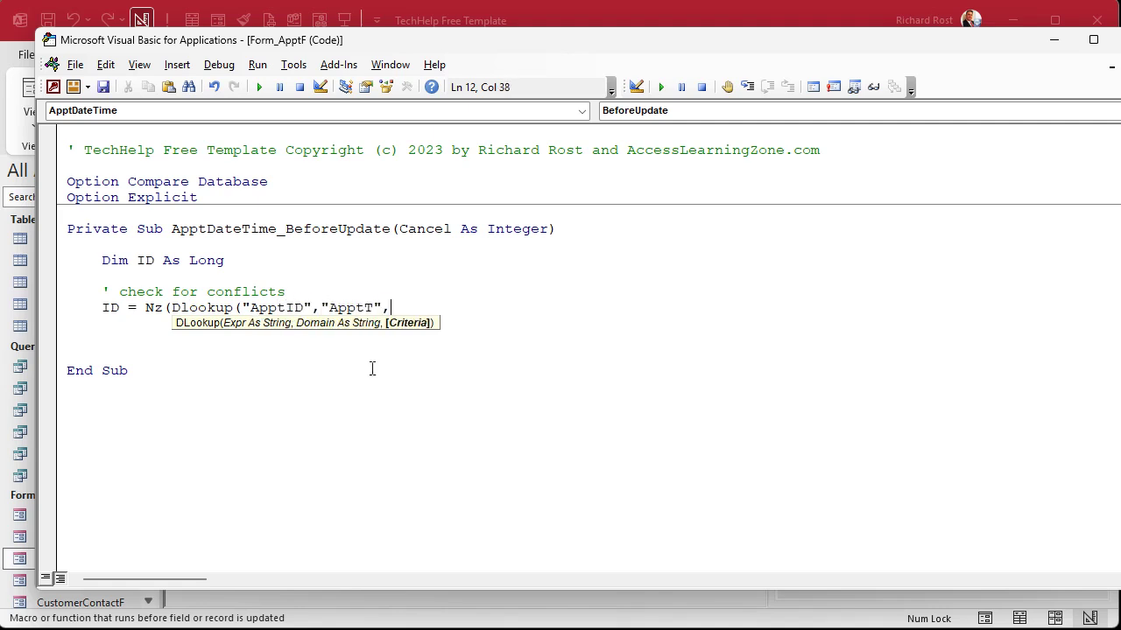
pyautogui.write('"ApptDateTime=')
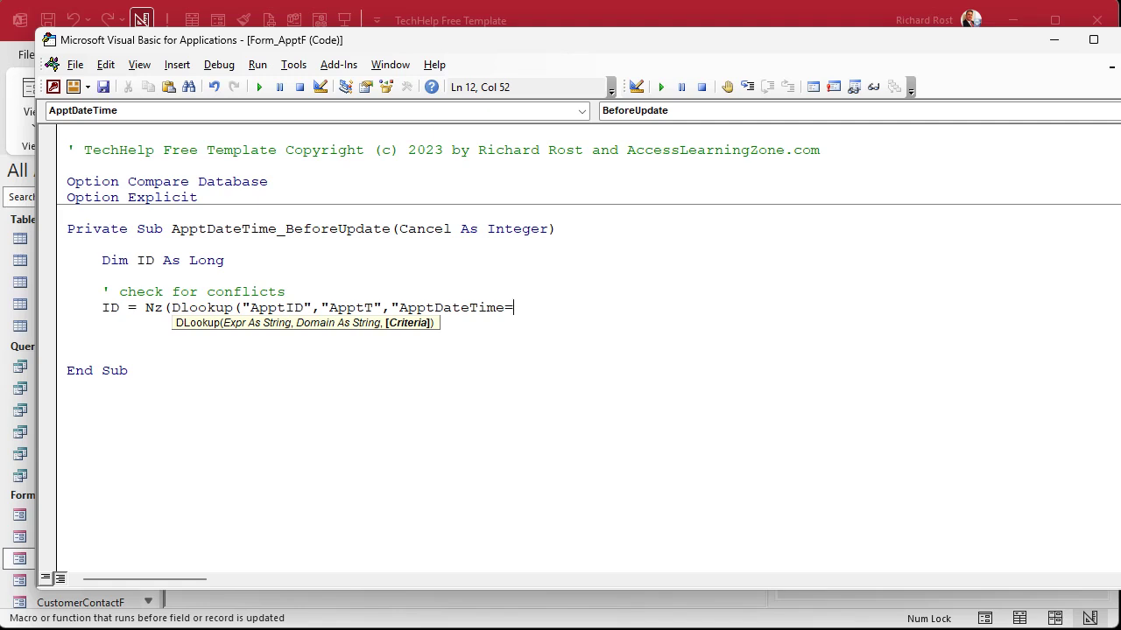
pyautogui.write('#" & ApptDateTime & "#')
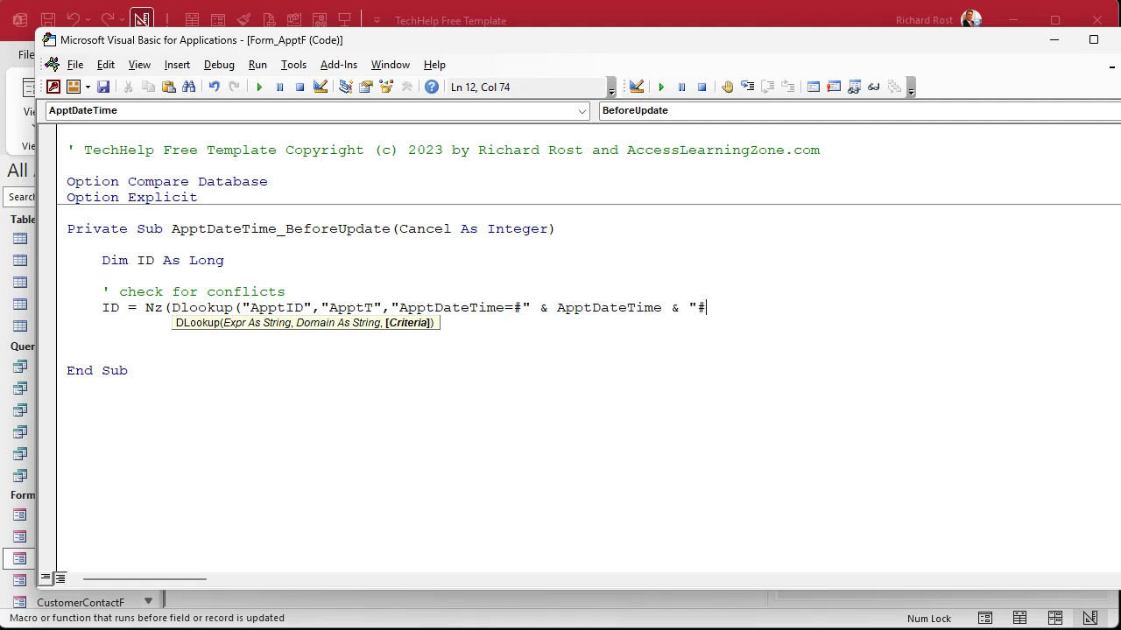
pyautogui.write('"), ')
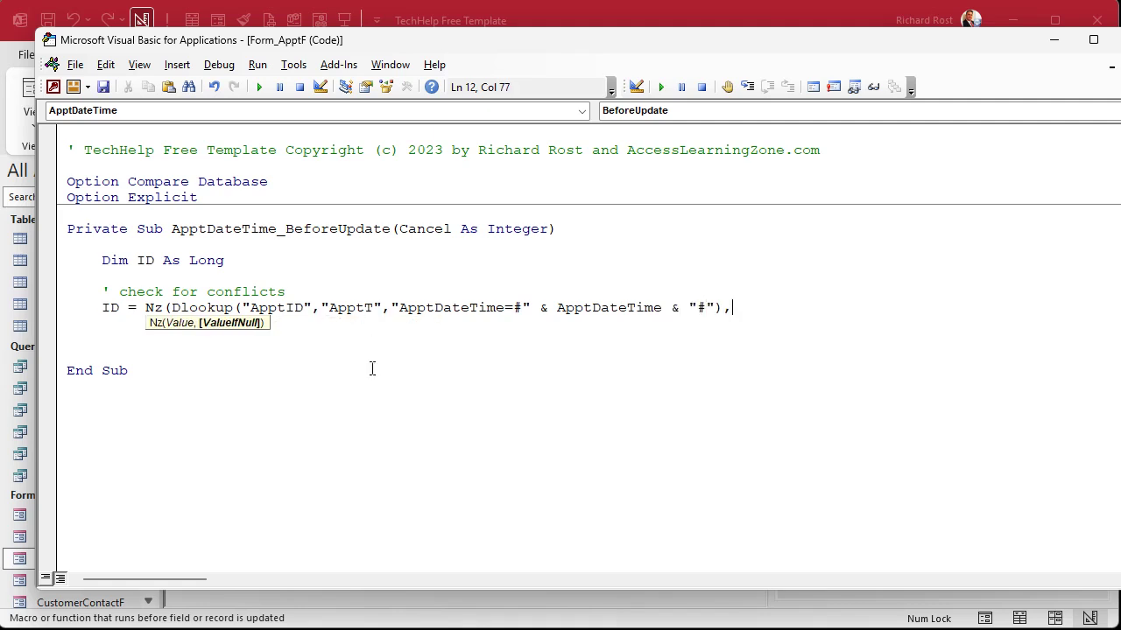
pyautogui.write('0)')
pyautogui.press('Return')
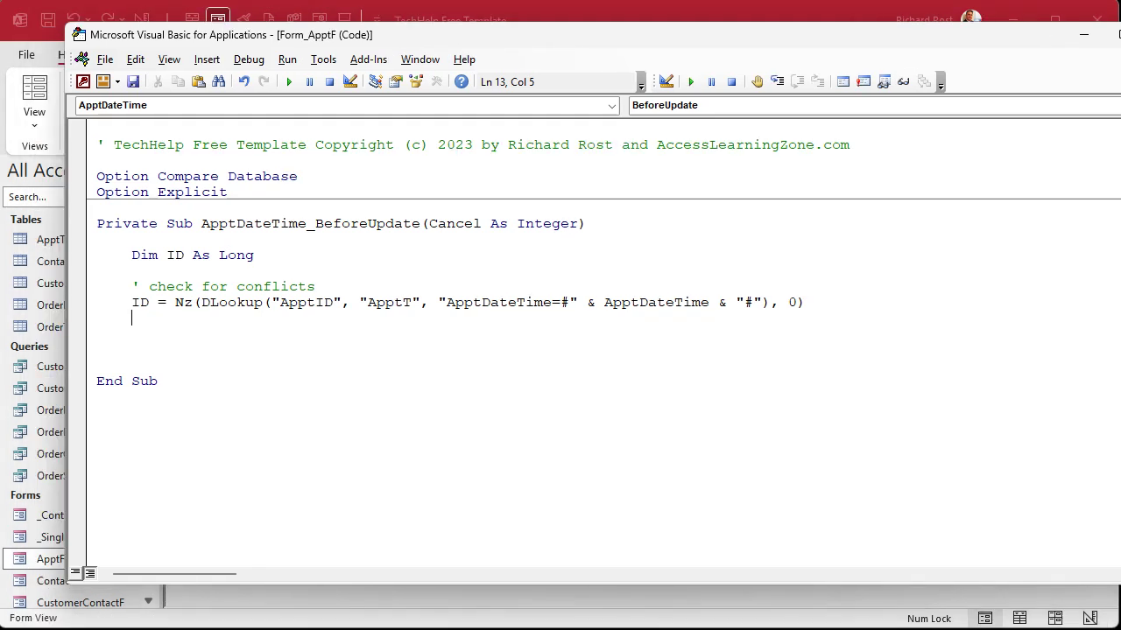
# Start an If ID <> 0 Then block containing the indented comment "' we have a conflict"
pyautogui.write('if ID <> 0 then')
pyautogui.press('Return')
pyautogui.press('Tab')
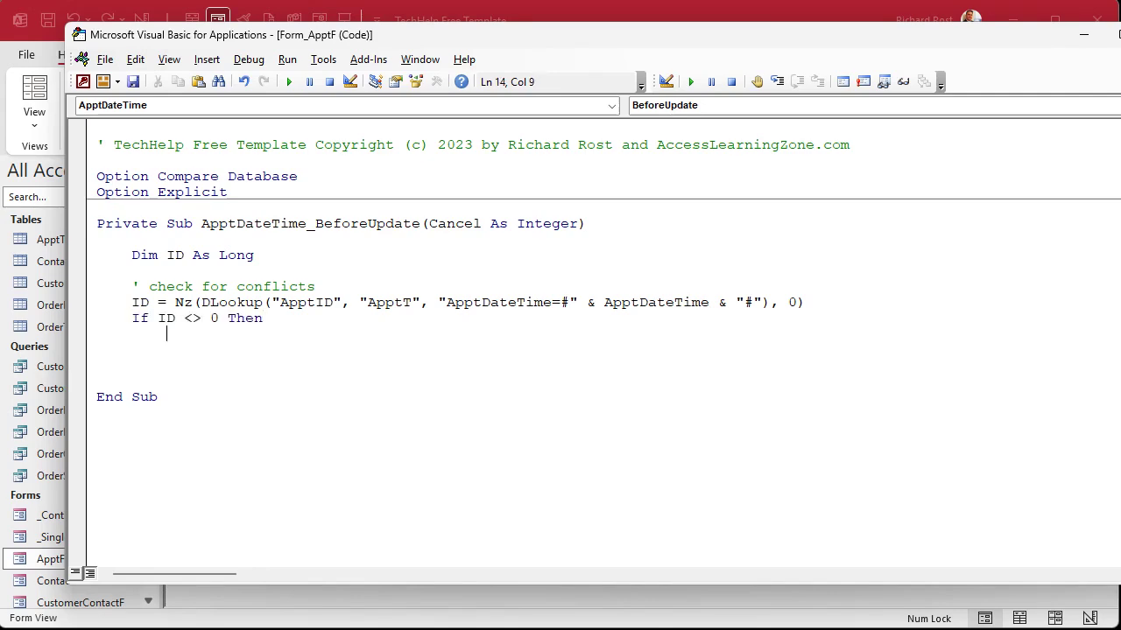
pyautogui.write("' we have a conflict")
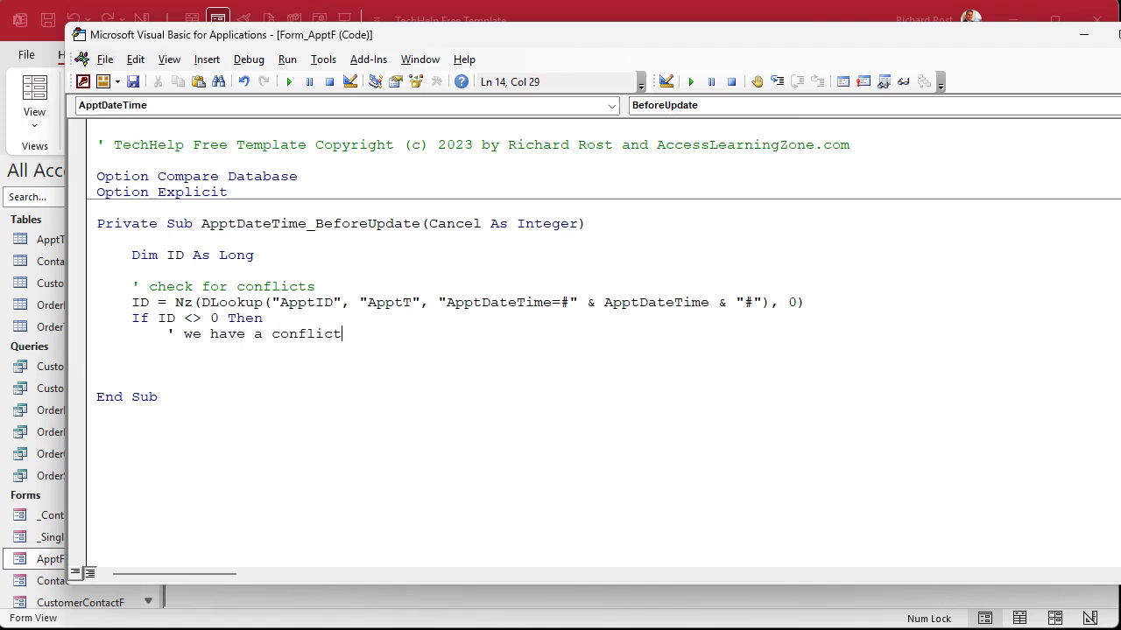
pyautogui.press('Return')
# Add a MsgBox statement with the text "There is a conflict" inside the If block
pyautogui.write('m')
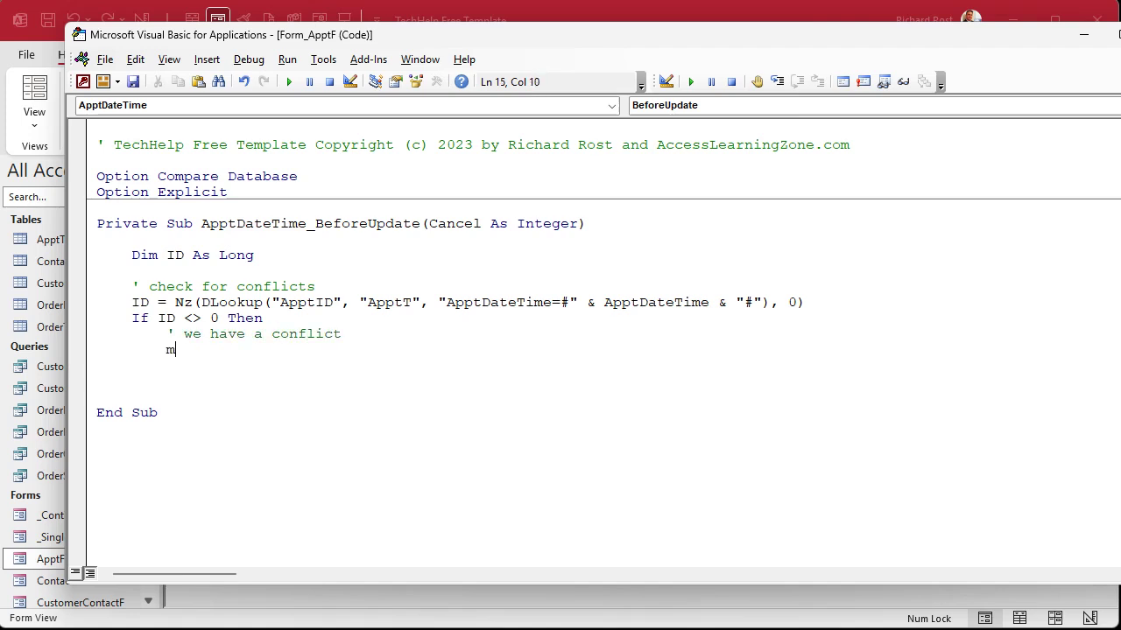
pyautogui.write('sgbox "Ther wis')
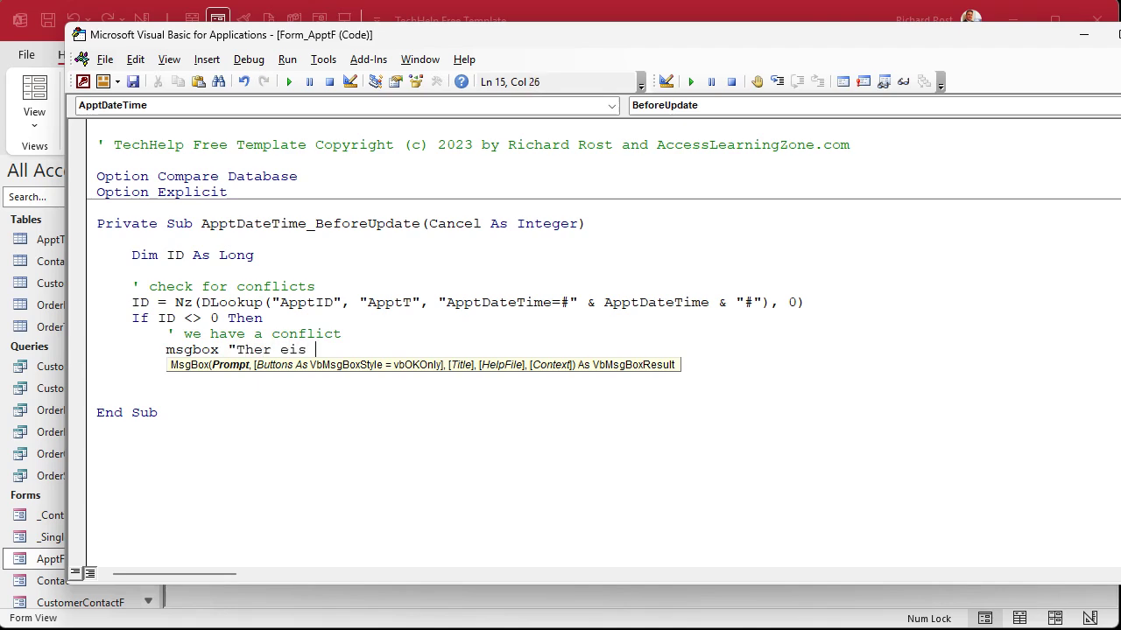
pyautogui.press('BackSpace')
pyautogui.press('BackSpace')
pyautogui.press('BackSpace')
pyautogui.press('BackSpace')
pyautogui.press('BackSpace')
pyautogui.write('e is a conflict')
pyautogui.press('Return')
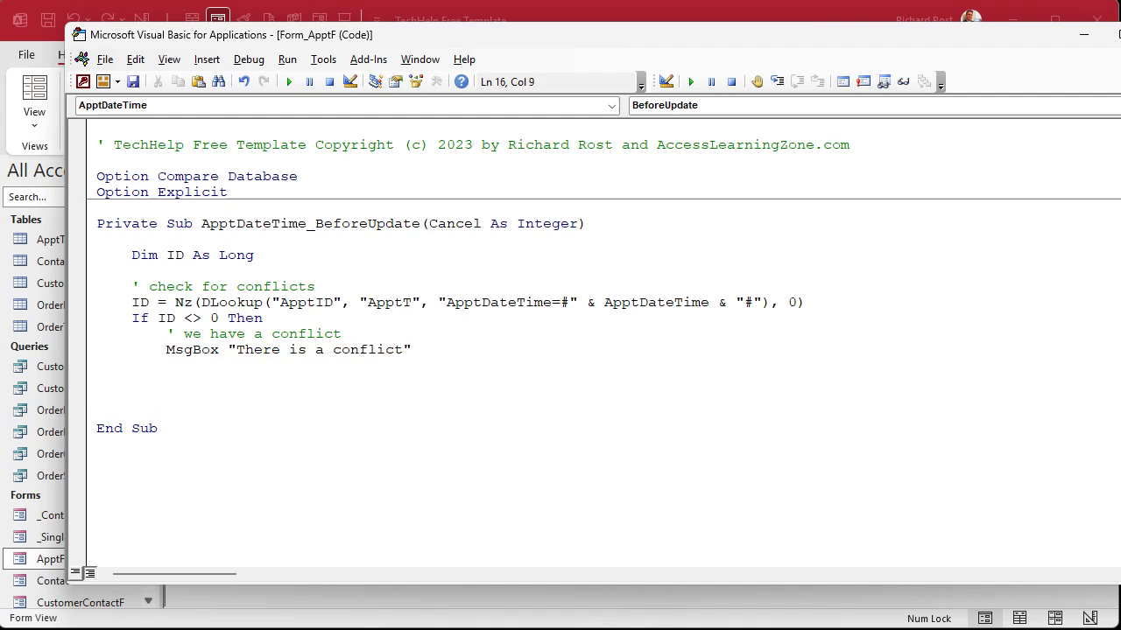
# Add Cancel = True and Exit Sub after the message box, and close the block with End If
pyautogui.write('cancel = true')
pyautogui.press('Return')
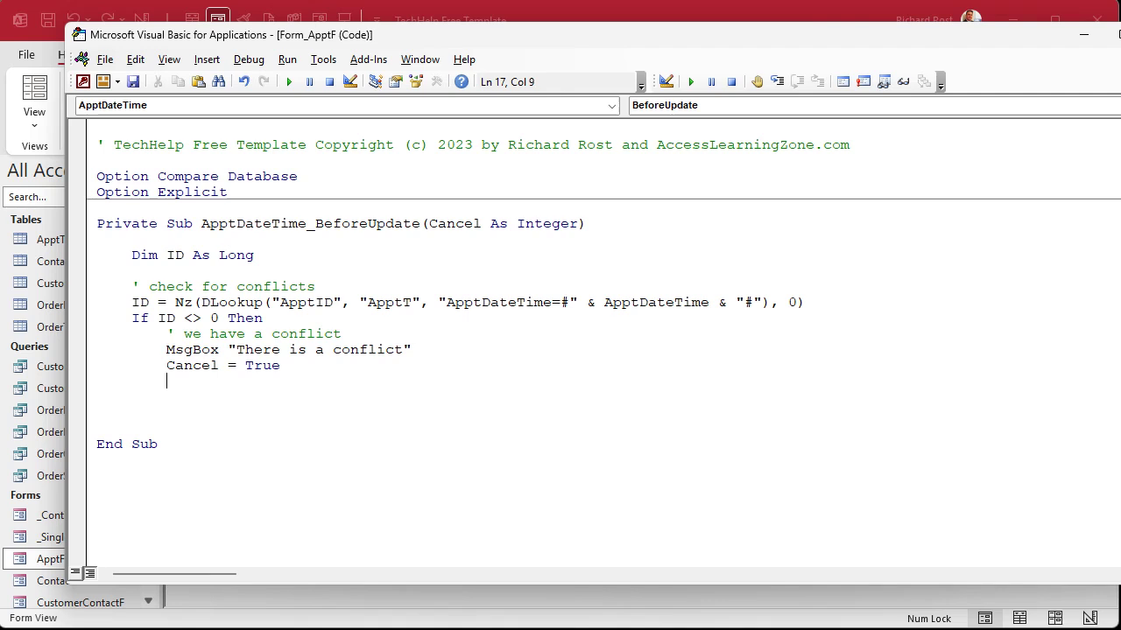
pyautogui.write('exit sub')
pyautogui.press('Return')
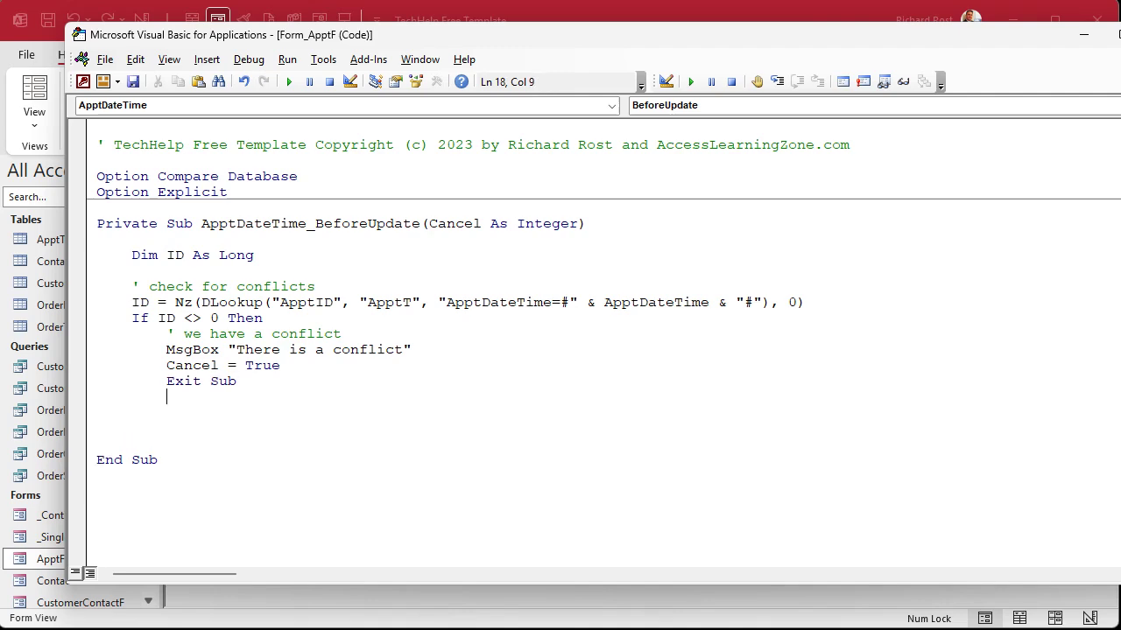
pyautogui.press('BackSpace')
pyautogui.write('end if')
pyautogui.press('Return')
# Compile the BlankTemplate project, then close the ApptF form and reopen it in Form View
pyautogui.click(249, 59)
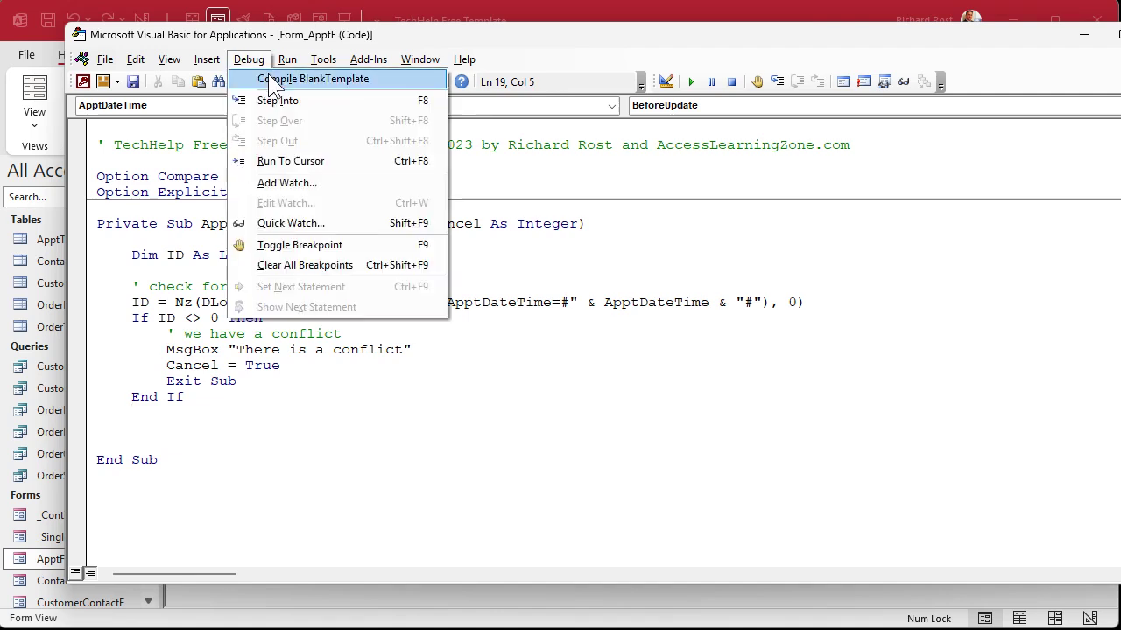
pyautogui.click(272, 78)
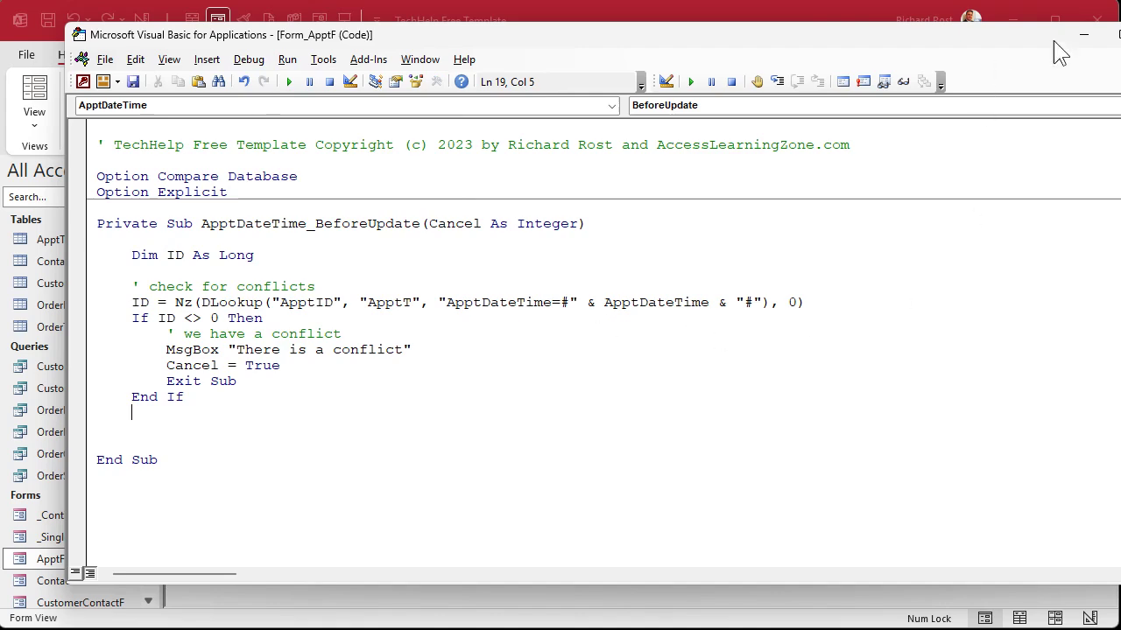
pyautogui.click(1083, 35)
pyautogui.click(541, 215)
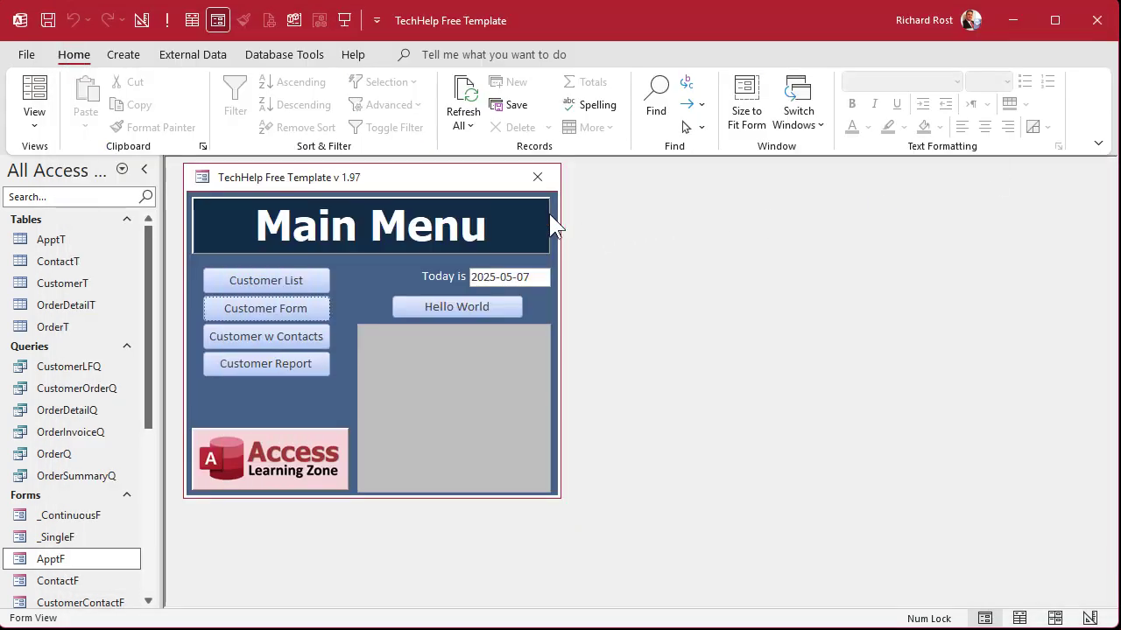
pyautogui.click(60, 560)
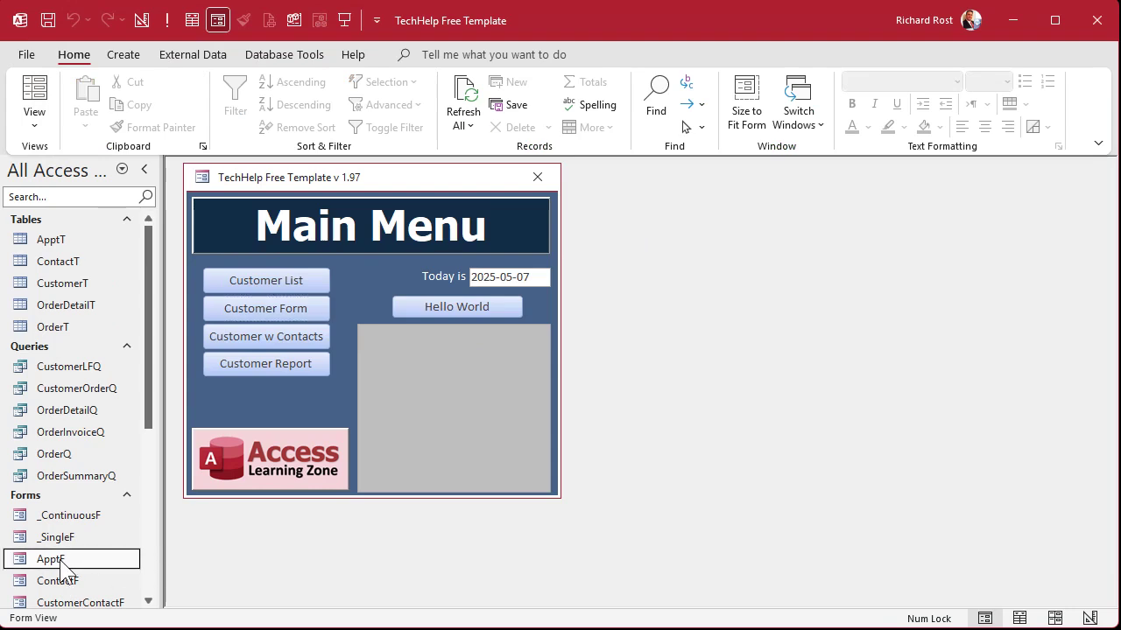
pyautogui.doubleClick(60, 561)
# Test the conflict check by entering a new "Sickbay" appointment for 2025-05-07 at 10am and trying to leave the date field
pyautogui.click(338, 293)
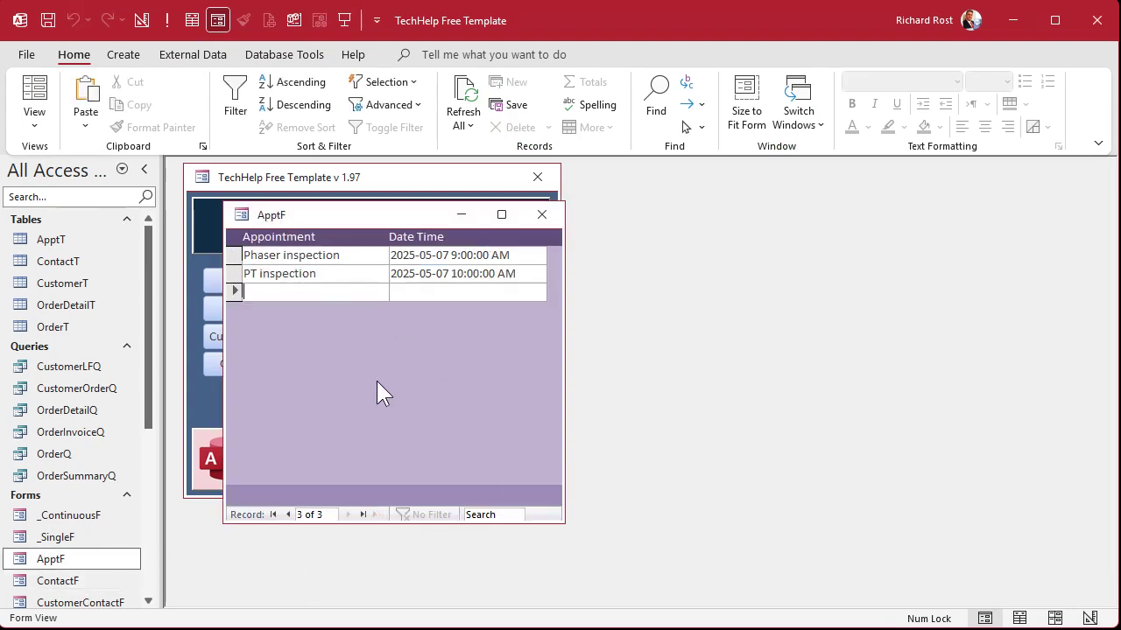
pyautogui.write('Sickbay')
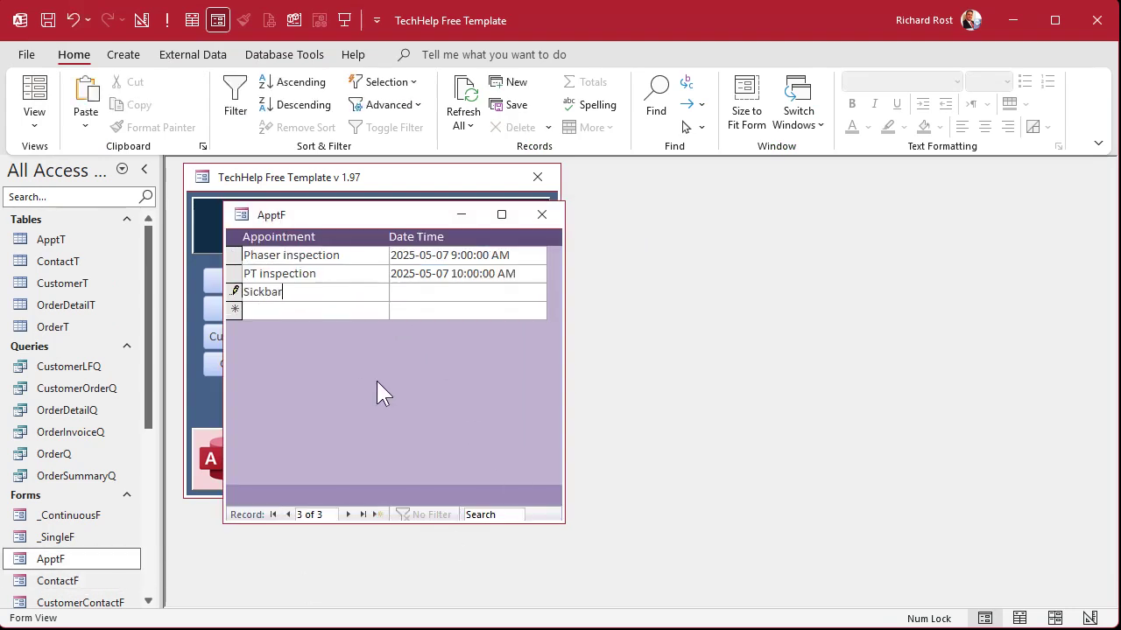
pyautogui.press('Tab')
pyautogui.hotkey('ctrl', ';')
pyautogui.write('10am')
pyautogui.press('Tab')
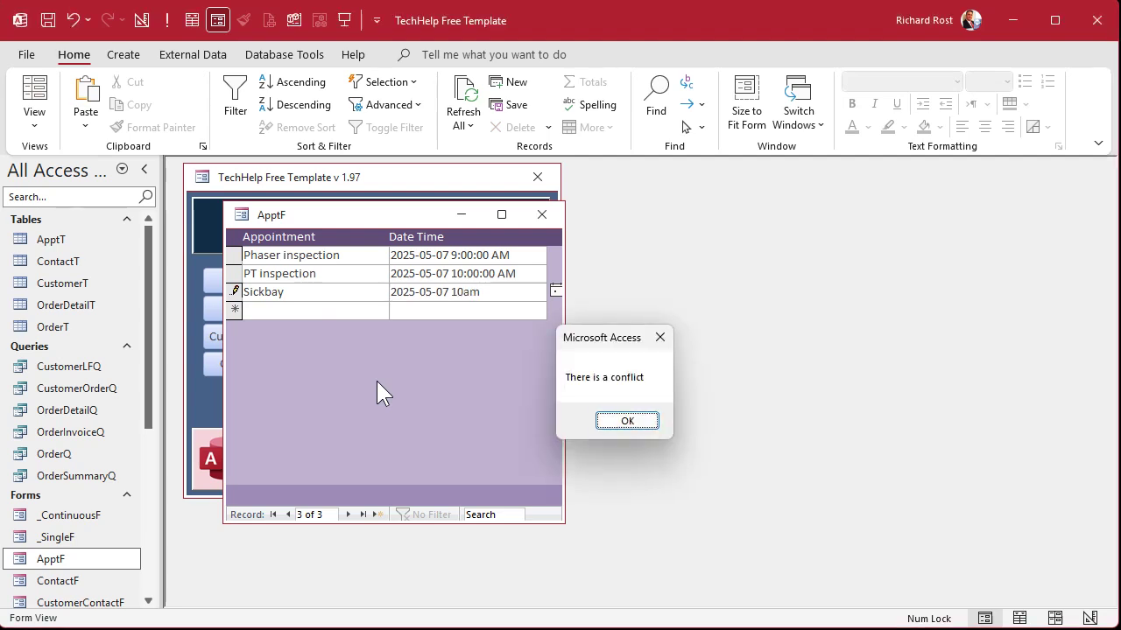
pyautogui.press('Return')
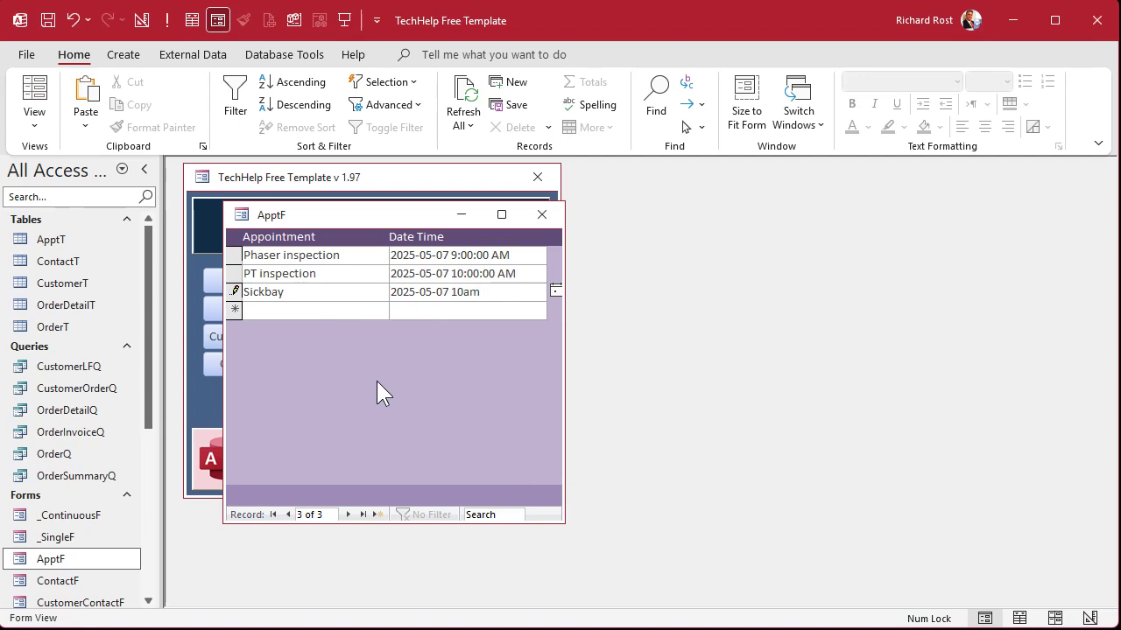
pyautogui.press('Tab')
pyautogui.press('Return')
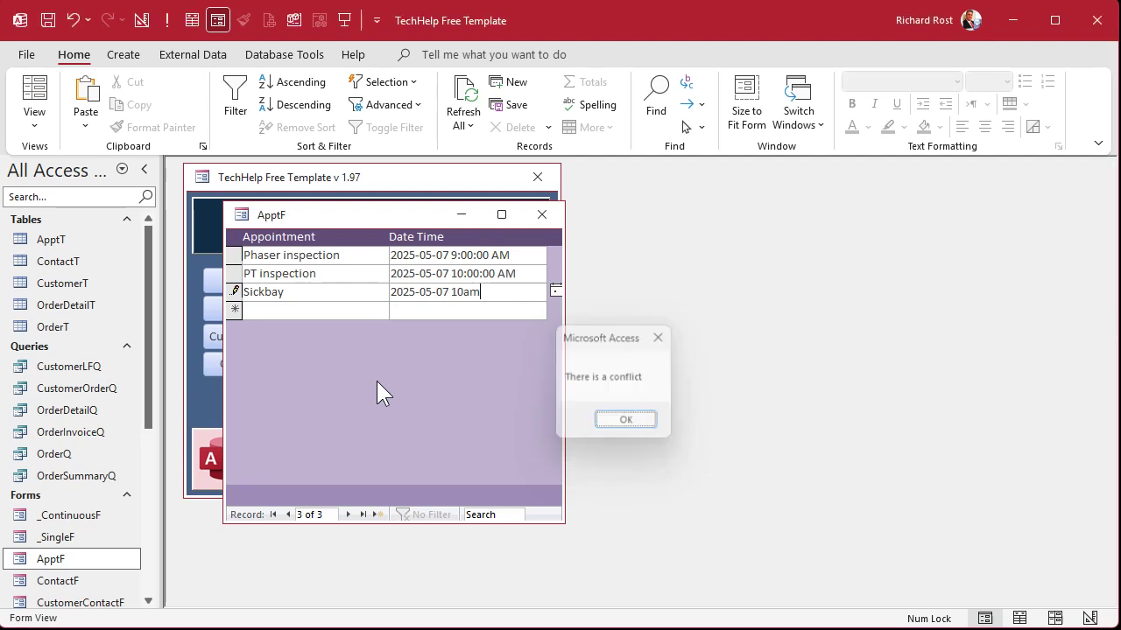
# Change the Sickbay appointment's time to 11 am and commit the record
pyautogui.press('BackSpace')
pyautogui.press('BackSpace')
pyautogui.press('BackSpace')
pyautogui.press('BackSpace')
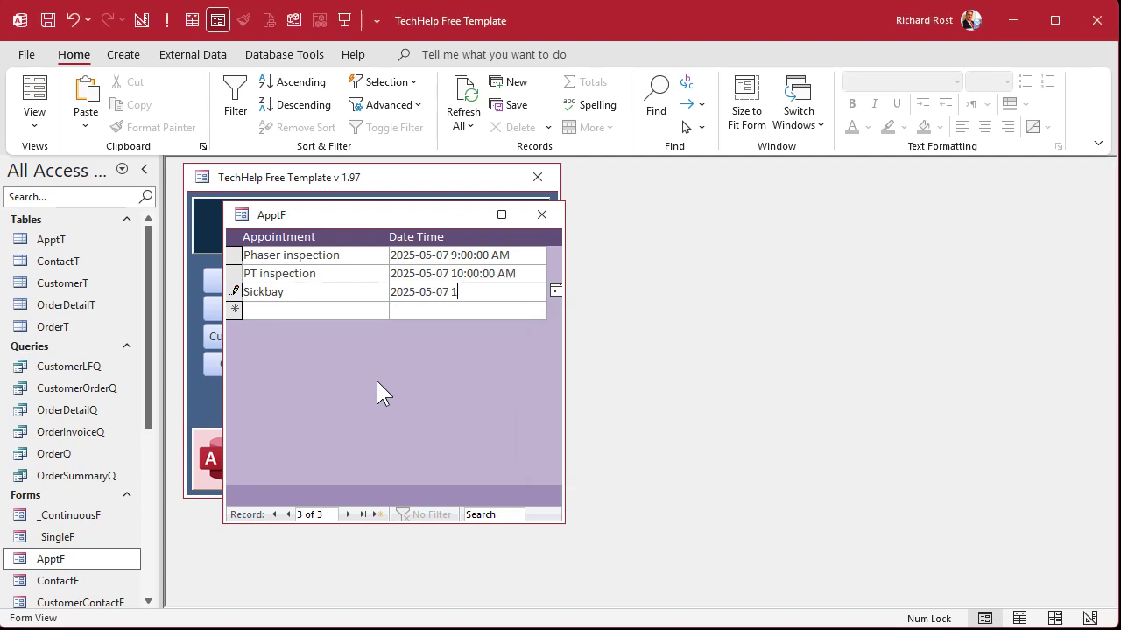
pyautogui.write('11 am')
pyautogui.press('Tab')
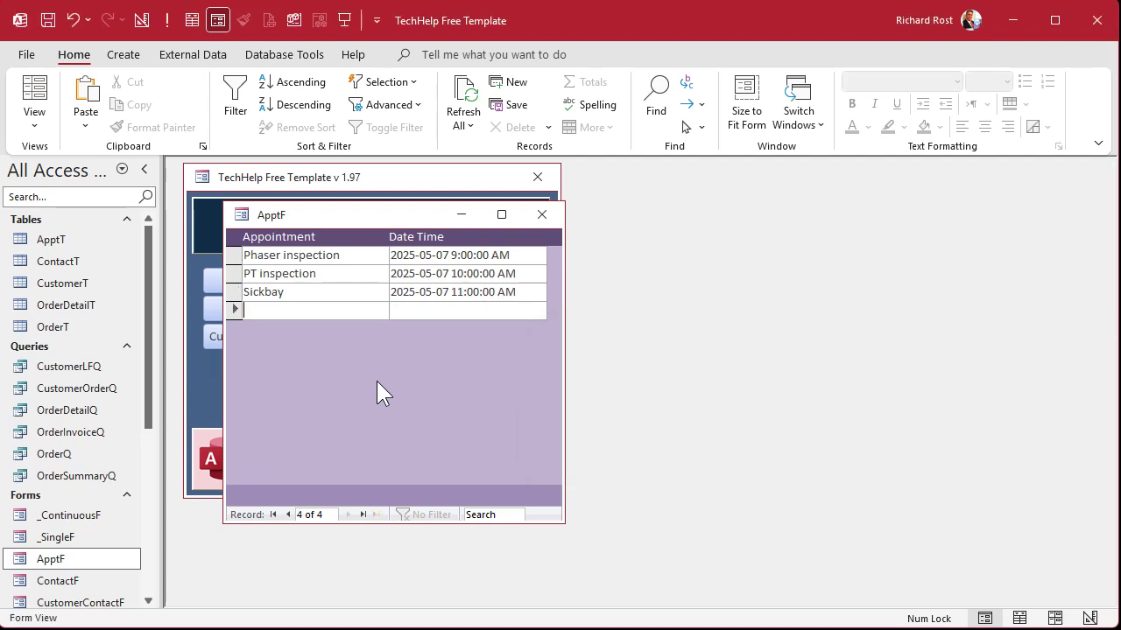
# Enter a new "Transporter inspection" appointment for 2025-05-07 at 9am to test the conflict check, and dismiss the message
pyautogui.write('Transpor')
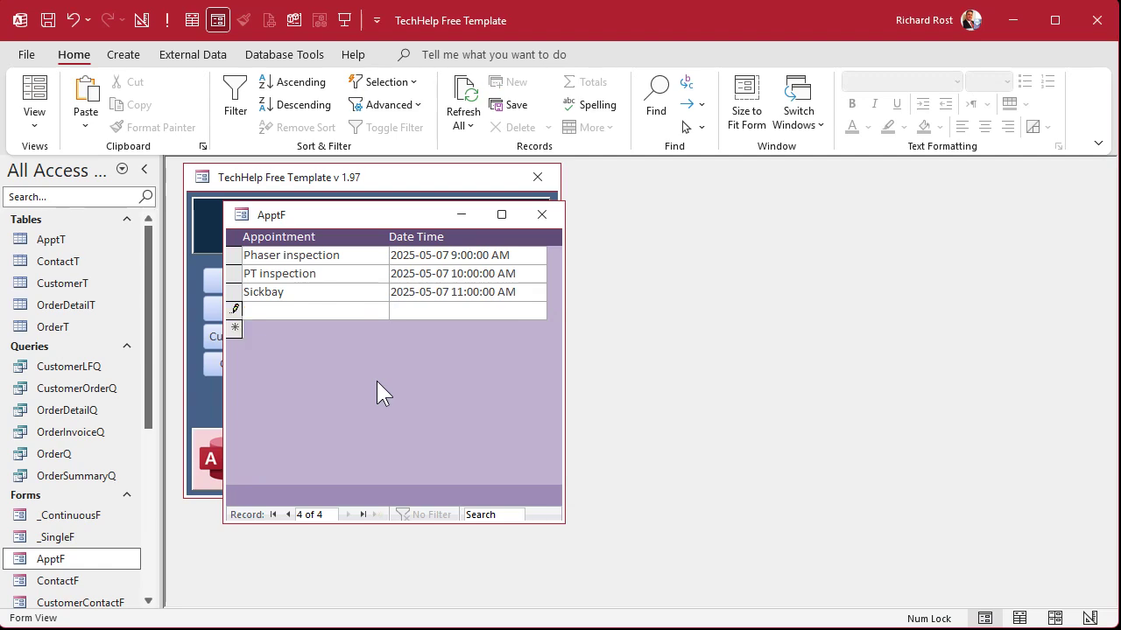
pyautogui.write('ter inspection')
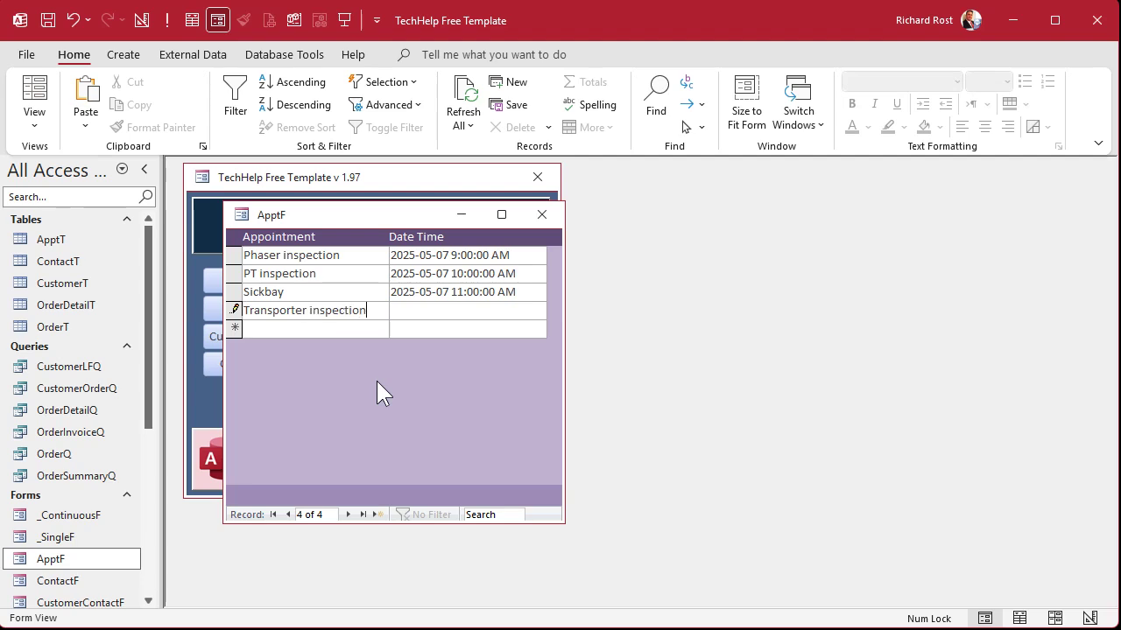
pyautogui.press('Tab')
pyautogui.hotkey('ctrl', ';')
pyautogui.write('9am')
pyautogui.press('Tab')
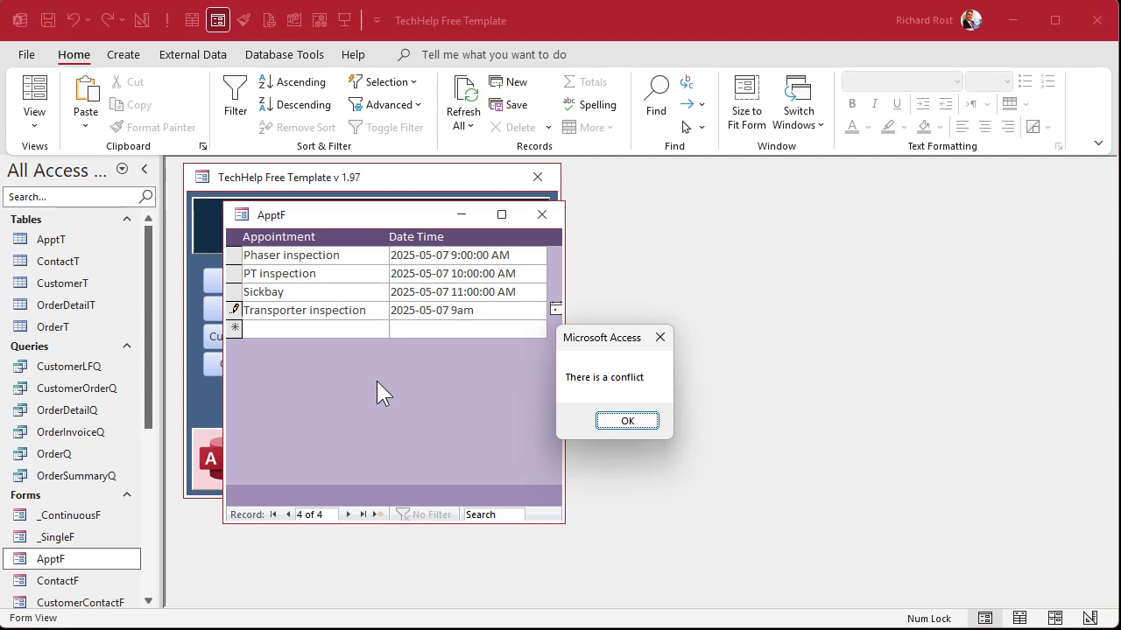
pyautogui.press('Return')
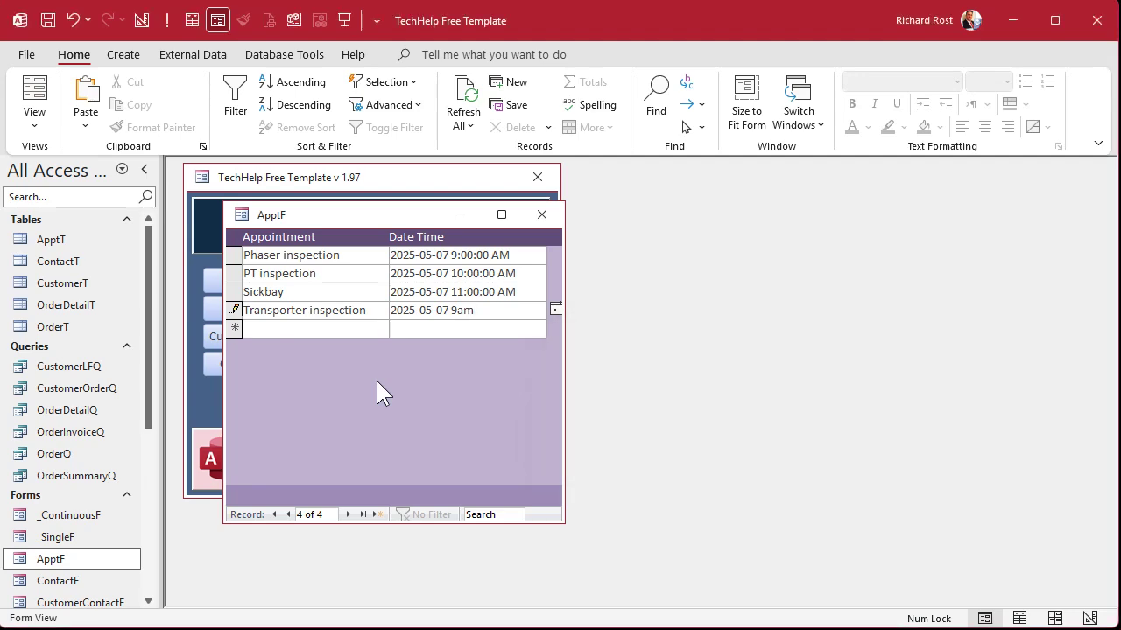
# Change the Transporter inspection appointment's time to 12pm and commit the record
pyautogui.press('BackSpace')
pyautogui.press('BackSpace')
pyautogui.press('BackSpace')
pyautogui.write('12pm')
pyautogui.press('Tab')
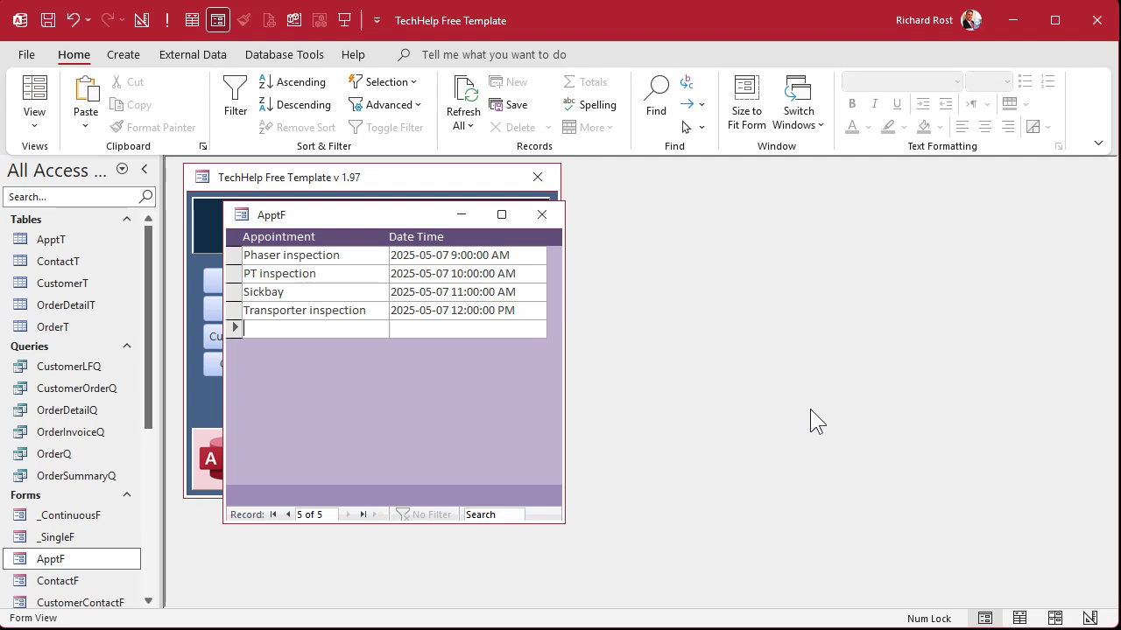
# Above the conflict check in the ApptDateTime Before Update code, add the comment "if its only a time, tell them they need a date"
pyautogui.click(293, 19)
pyautogui.click(458, 265)
pyautogui.press('Down')
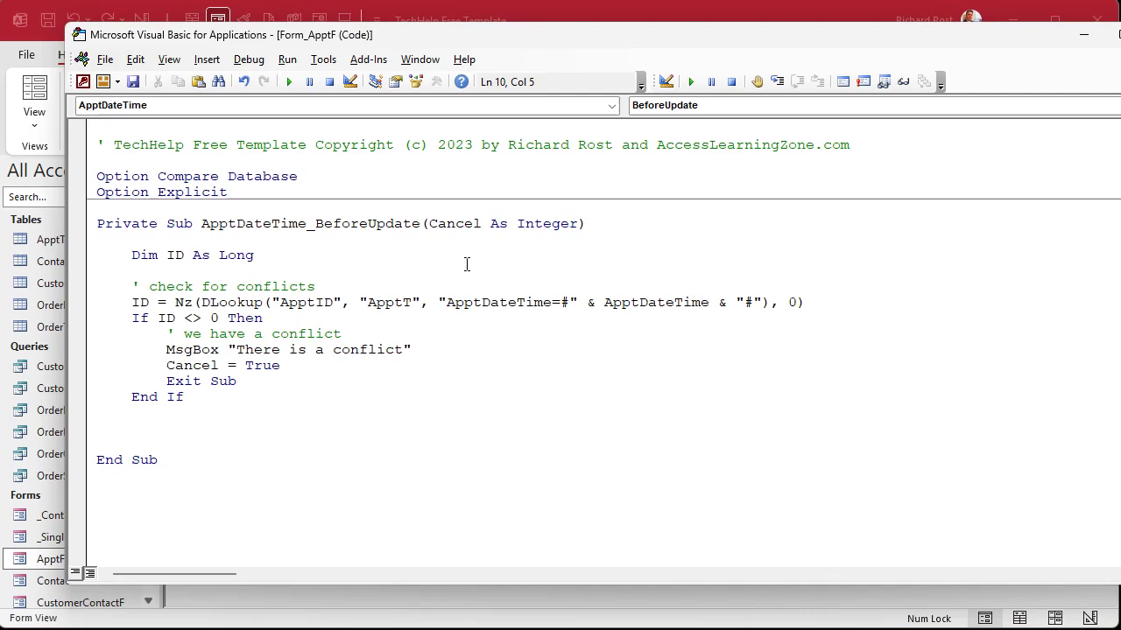
pyautogui.press('Return')
pyautogui.press('Return')
pyautogui.press('Return')
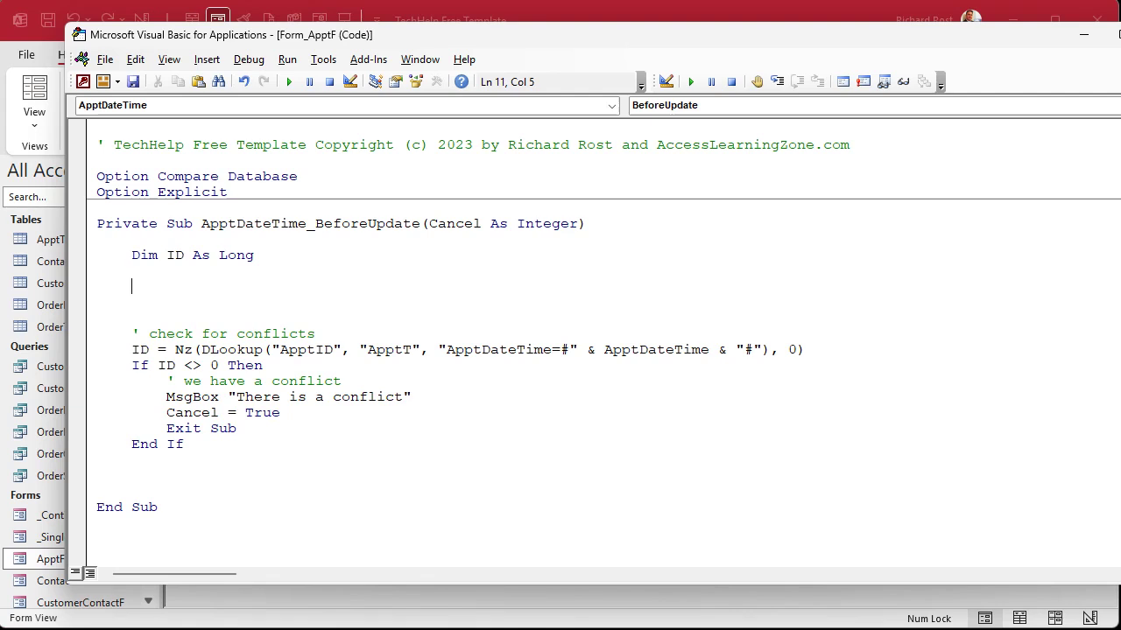
pyautogui.write("' if its only a time, tell them they n")
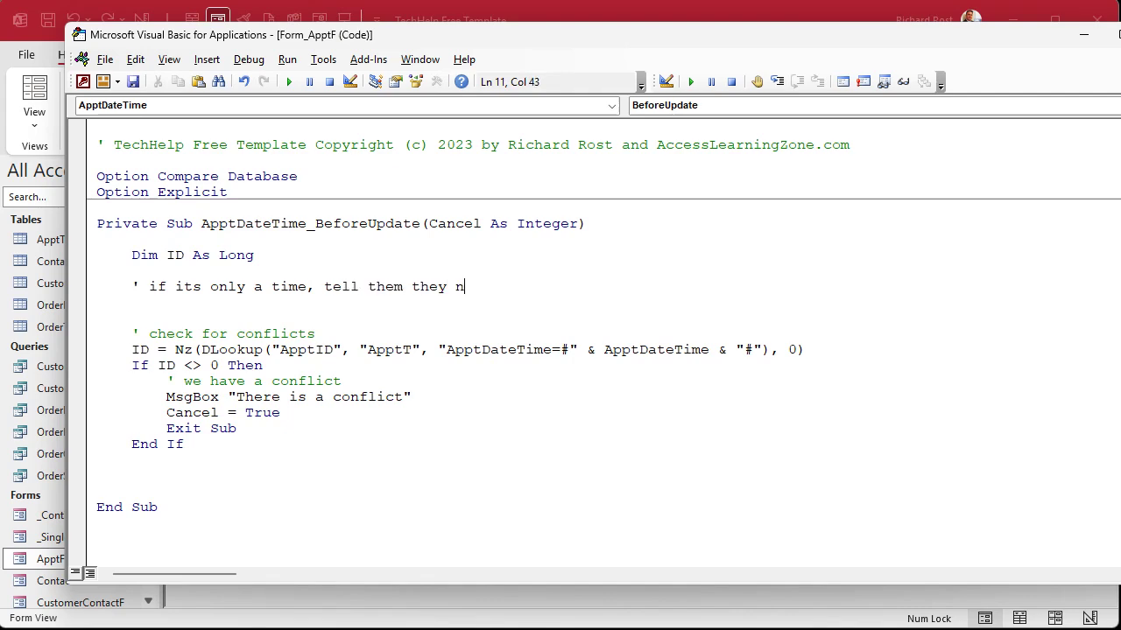
pyautogui.write('eed a date')
pyautogui.press('Return')
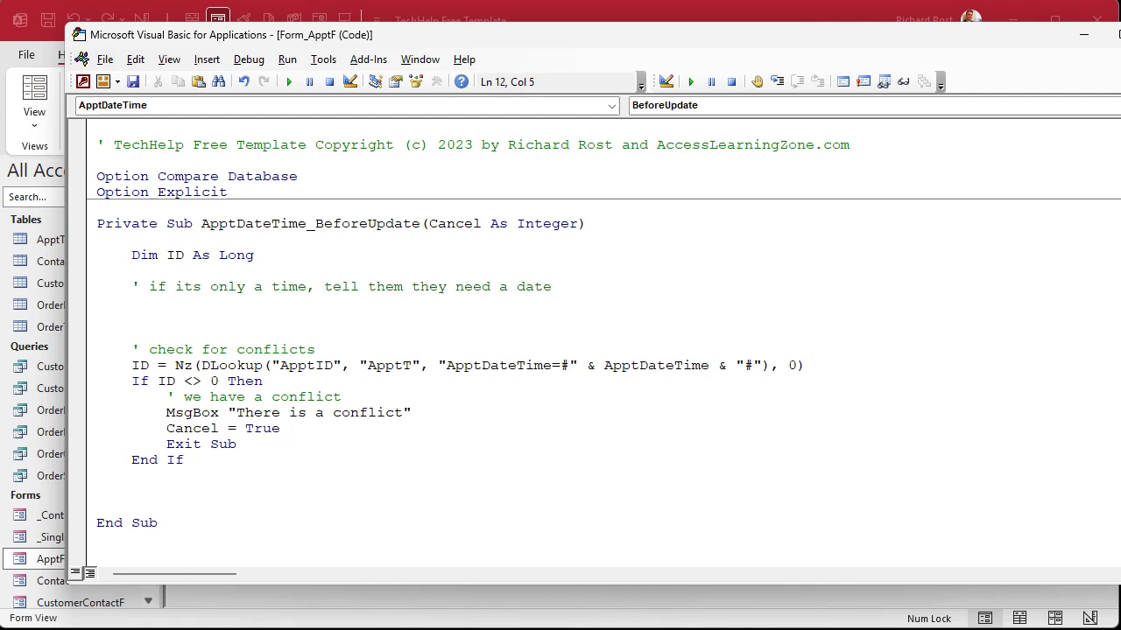
# Below the new comment, write the condition line If ApptDateTime < 1 Then
pyautogui.write('if apptdatetime')
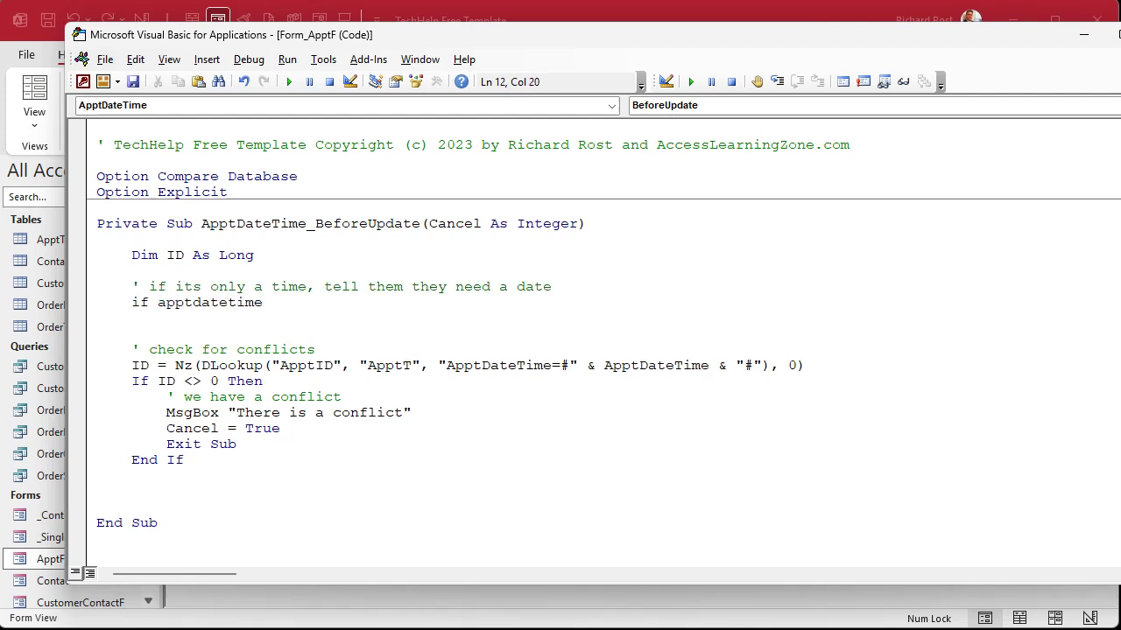
pyautogui.write(' < 1')
pyautogui.write('Then')
pyautogui.press('Return')
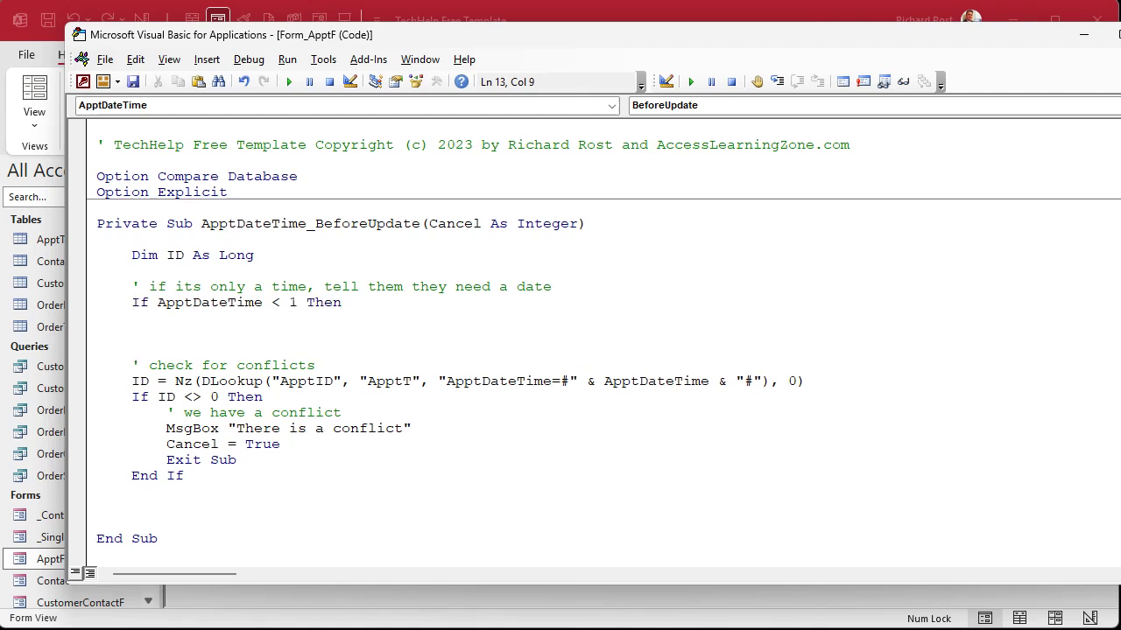
# Copy the conflict block's comment, MsgBox, Cancel = True, Exit Sub and End If lines into the new time-only condition
pyautogui.moveTo(168, 413); pyautogui.dragTo(220, 475)
pyautogui.hotkey('ctrl', 'c')
pyautogui.click(229, 316)
pyautogui.hotkey('ctrl', 'v')
# Change the copied comment to "we have time only" and its message to "You only entered a time. Please add a date too."
pyautogui.click(184, 318)
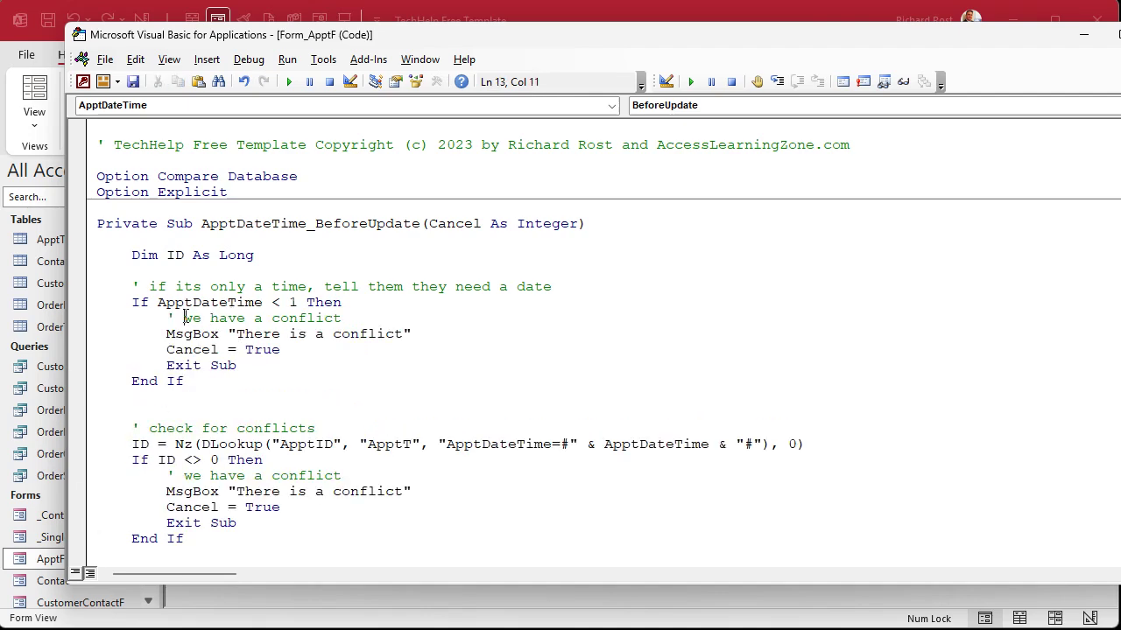
pyautogui.moveTo(253, 318); pyautogui.dragTo(361, 318)
pyautogui.write('t')
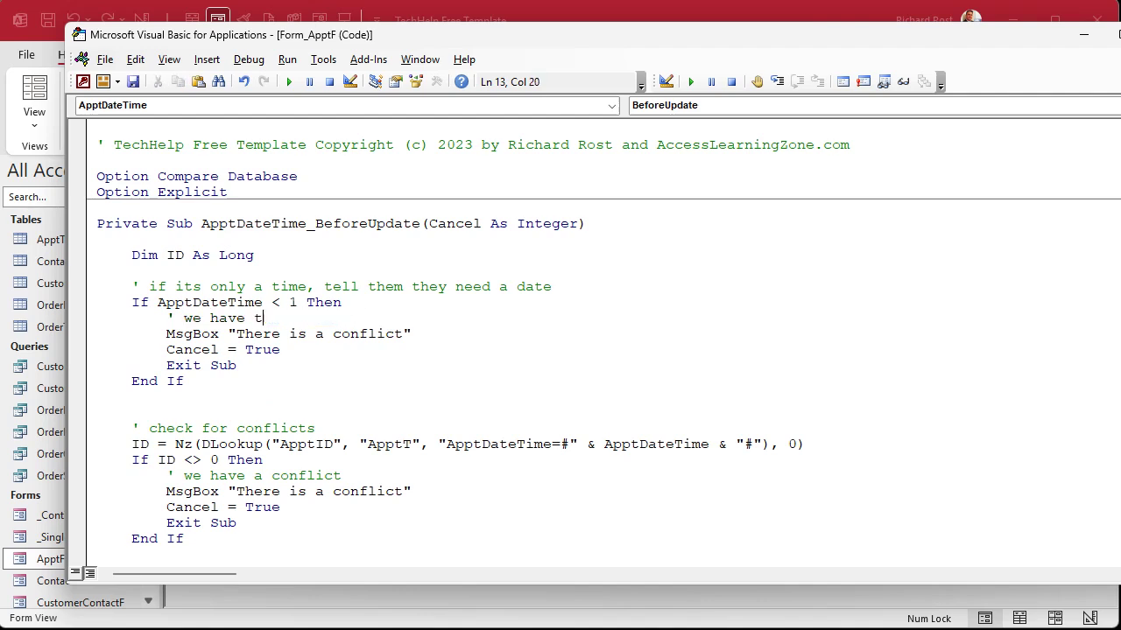
pyautogui.write('ime only')
pyautogui.click(236, 333)
pyautogui.moveTo(236, 333); pyautogui.dragTo(403, 333)
pyautogui.write('Y')
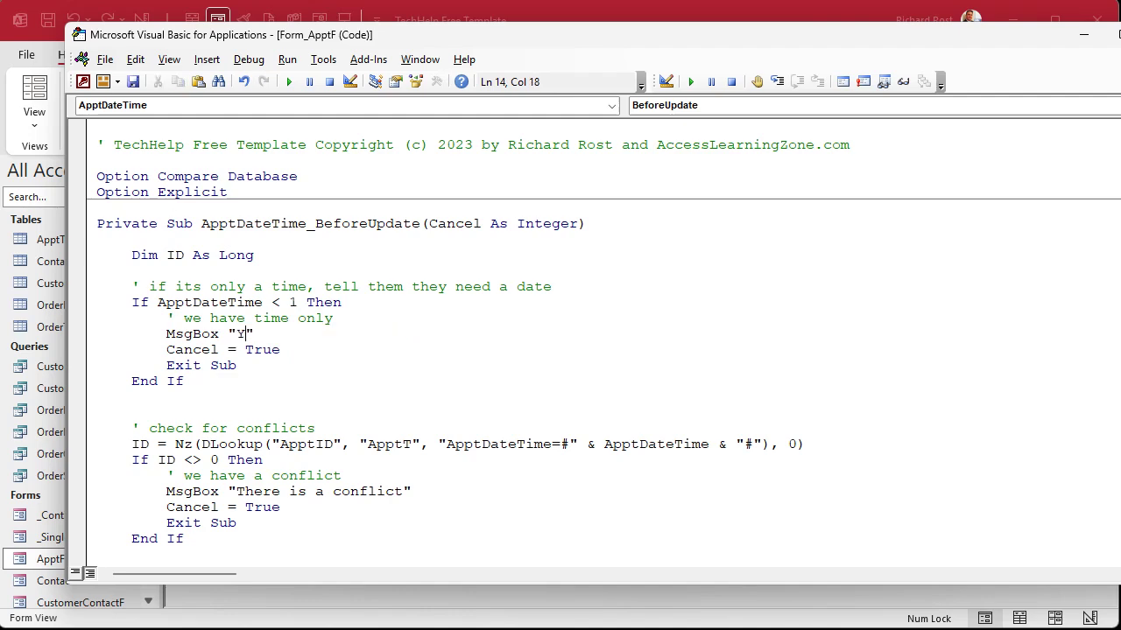
pyautogui.write('ou only entered a time')
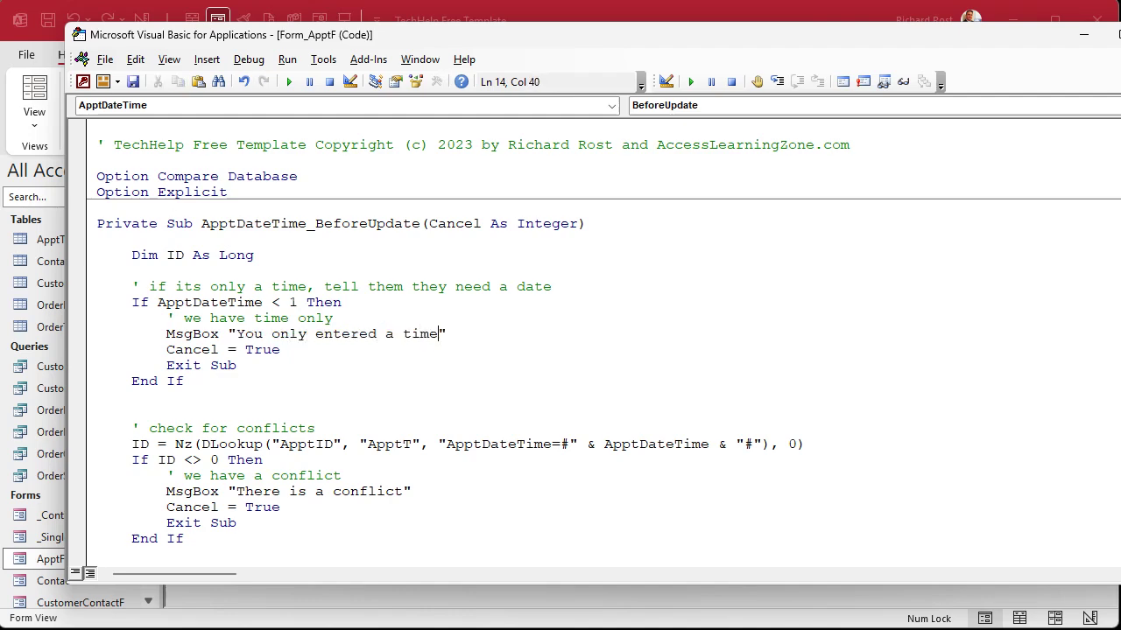
pyautogui.write('. Please add a date too.')
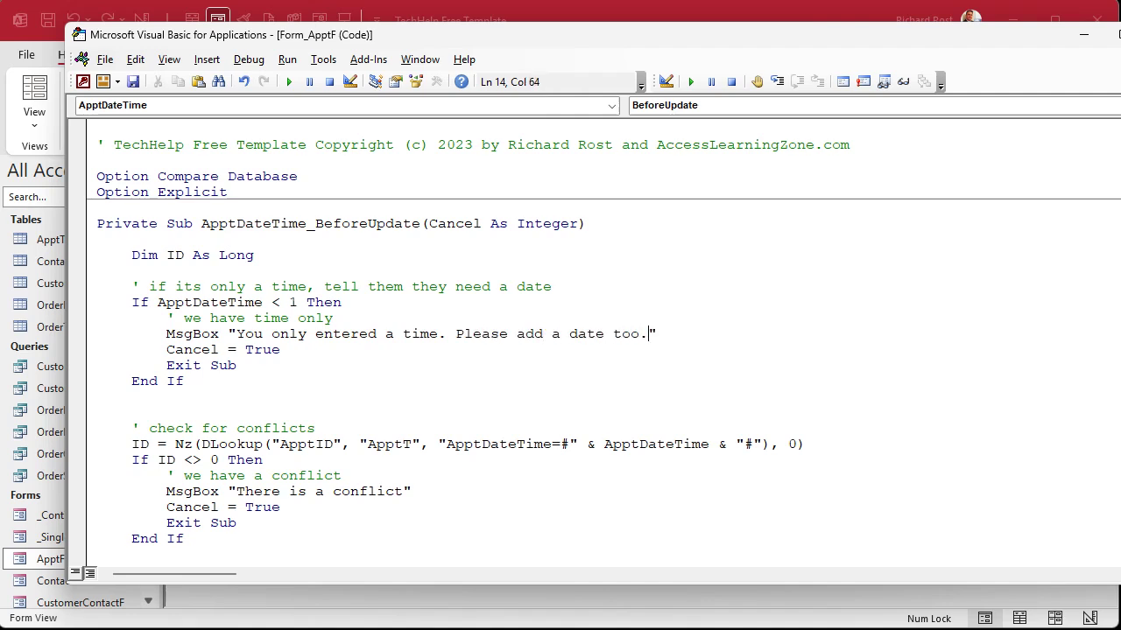
# Remove the extra blank line above the conflict check and compile the project
pyautogui.click(237, 409)
pyautogui.press('BackSpace')
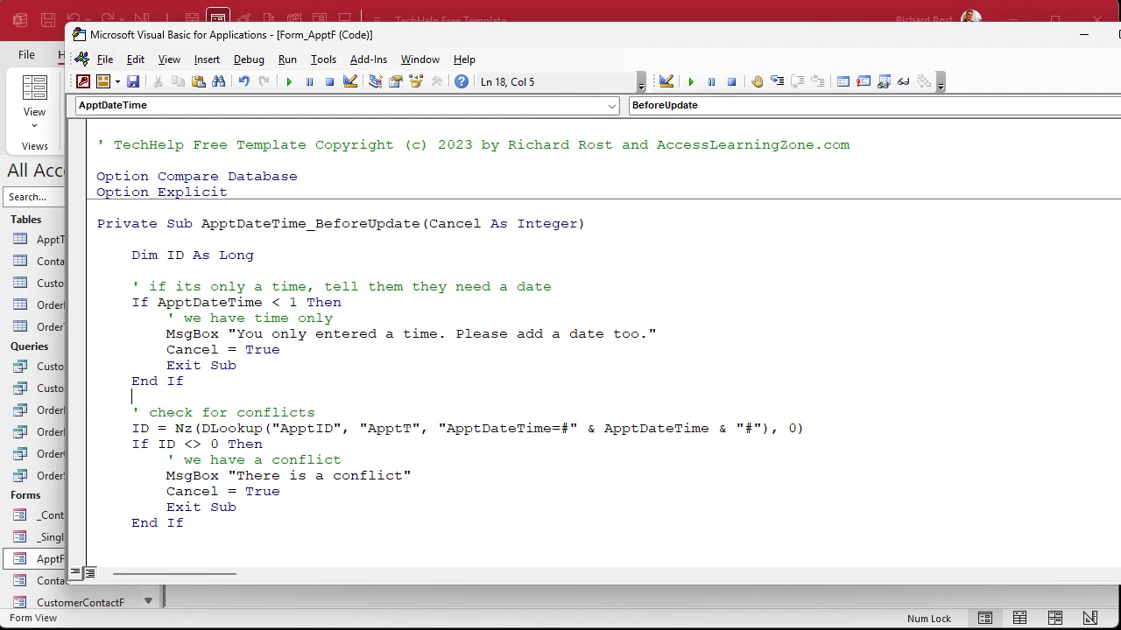
pyautogui.click(249, 58)
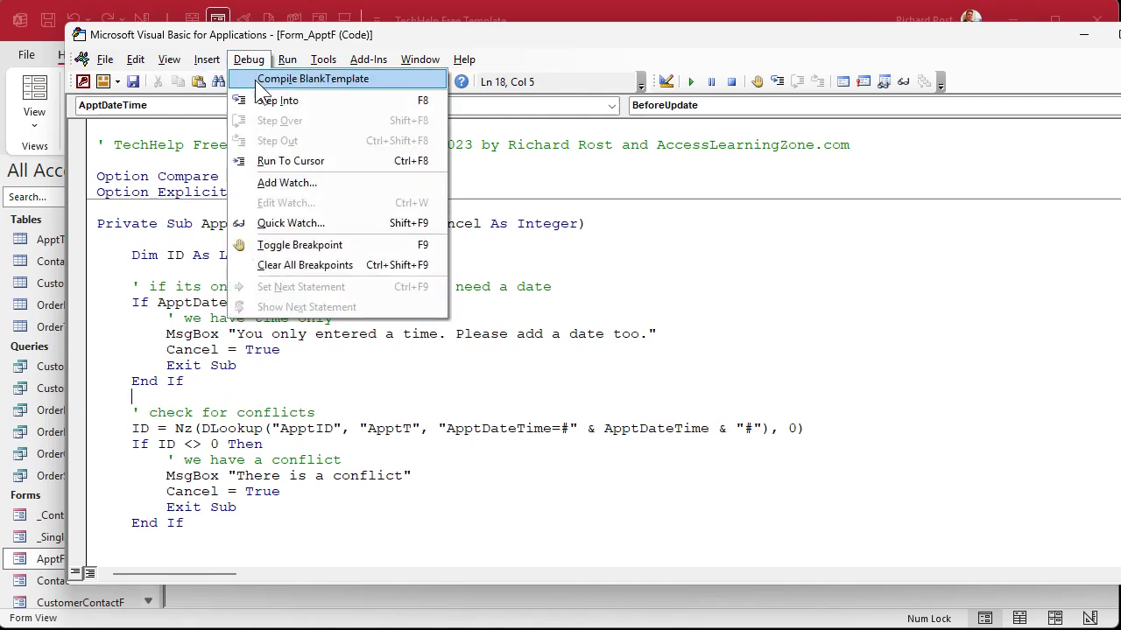
pyautogui.click(331, 82)
# Test the time-only check in ApptF with a new "Tribble roast" appointment whose date time is just 10am, and dismiss the message
pyautogui.click(565, 21)
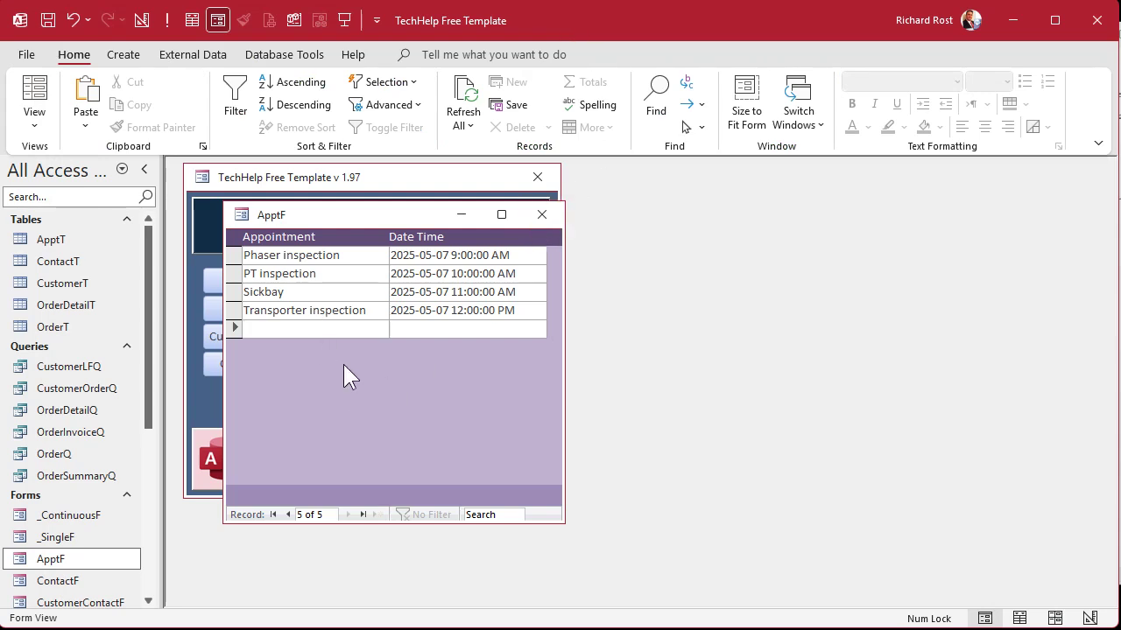
pyautogui.write('Tribble ')
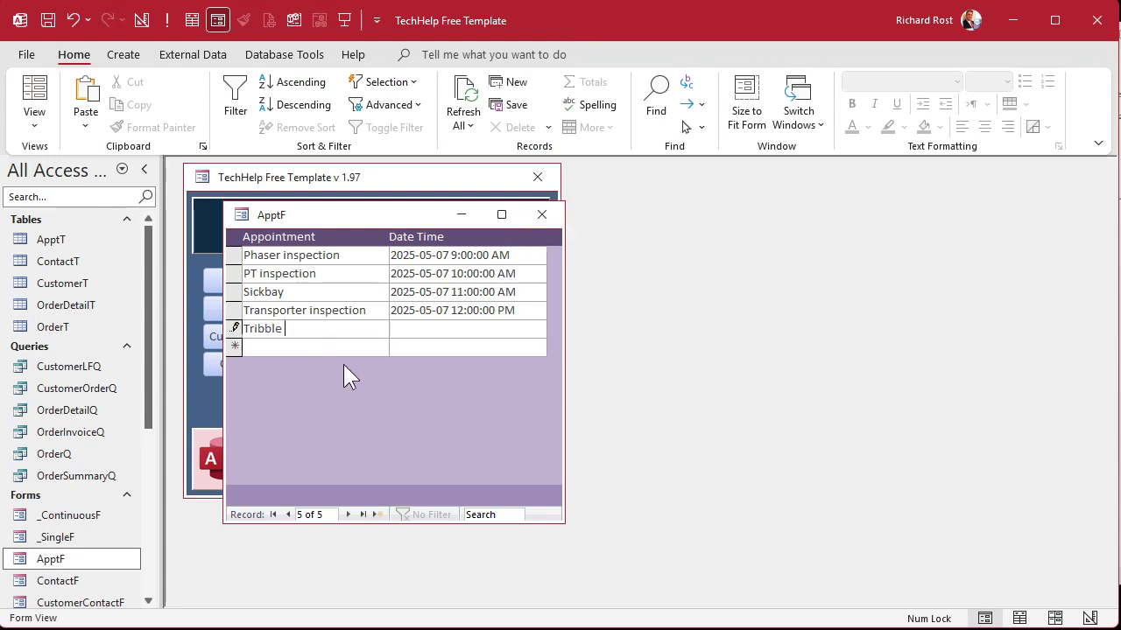
pyautogui.write('roast')
pyautogui.press('Tab')
pyautogui.write('10am')
pyautogui.press('Tab')
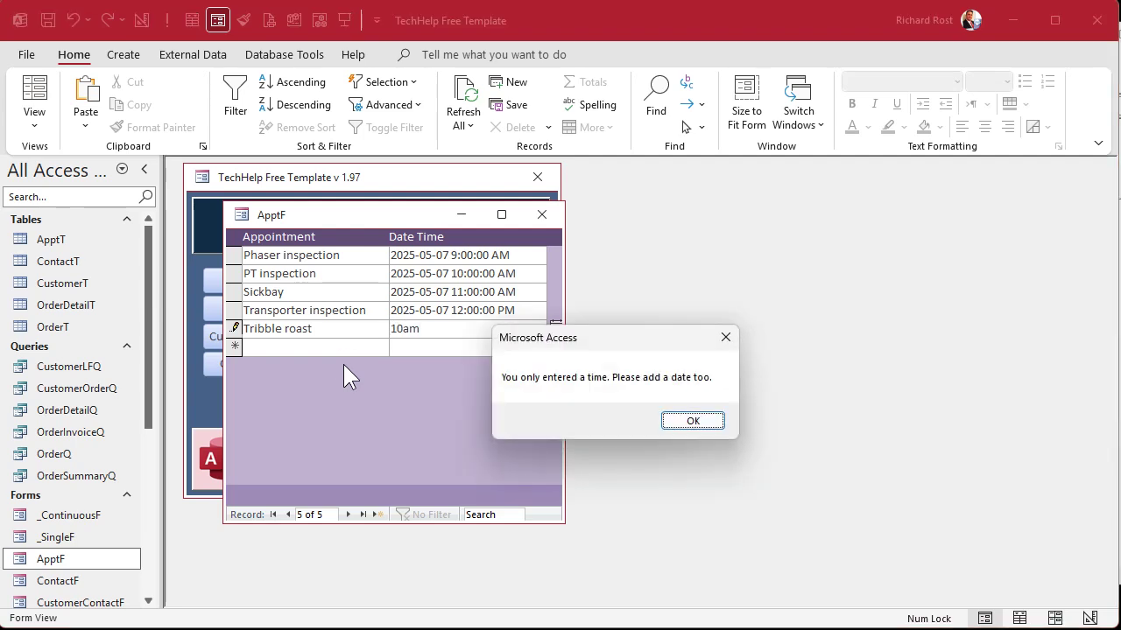
pyautogui.press('Return')
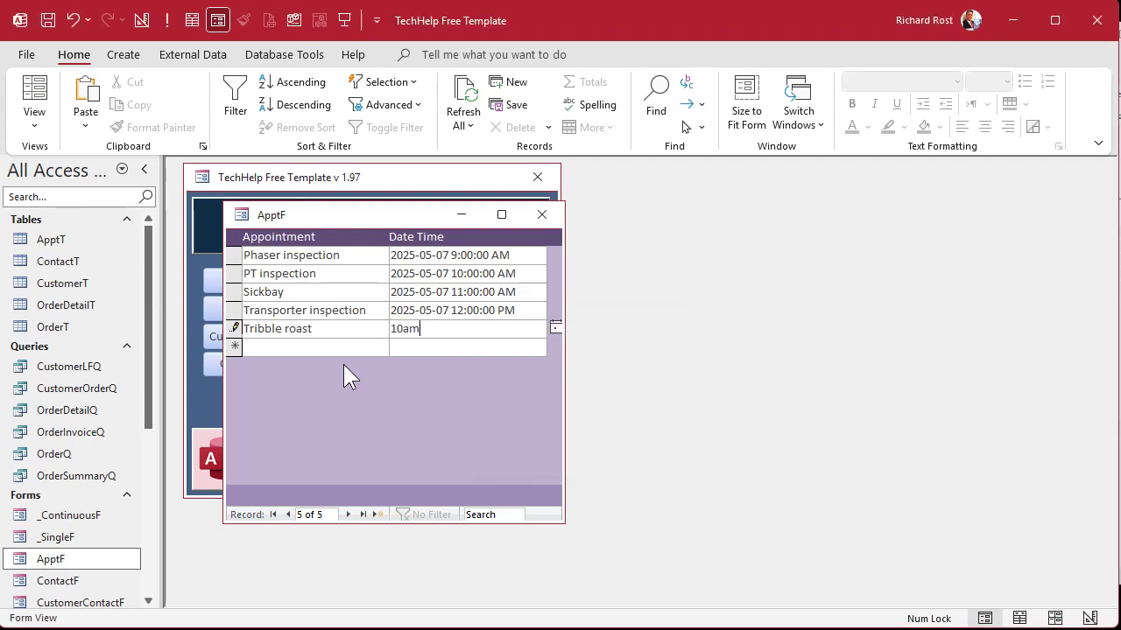
# Set the Tribble roast appointment's date time to 2025-05-08 6pm and commit the record
pyautogui.press('BackSpace')
pyautogui.press('BackSpace')
pyautogui.press('BackSpace')
pyautogui.press('BackSpace')
pyautogui.hotkey('ctrl', ';')
pyautogui.press('BackSpace')
pyautogui.write('8')
pyautogui.press('Tab')
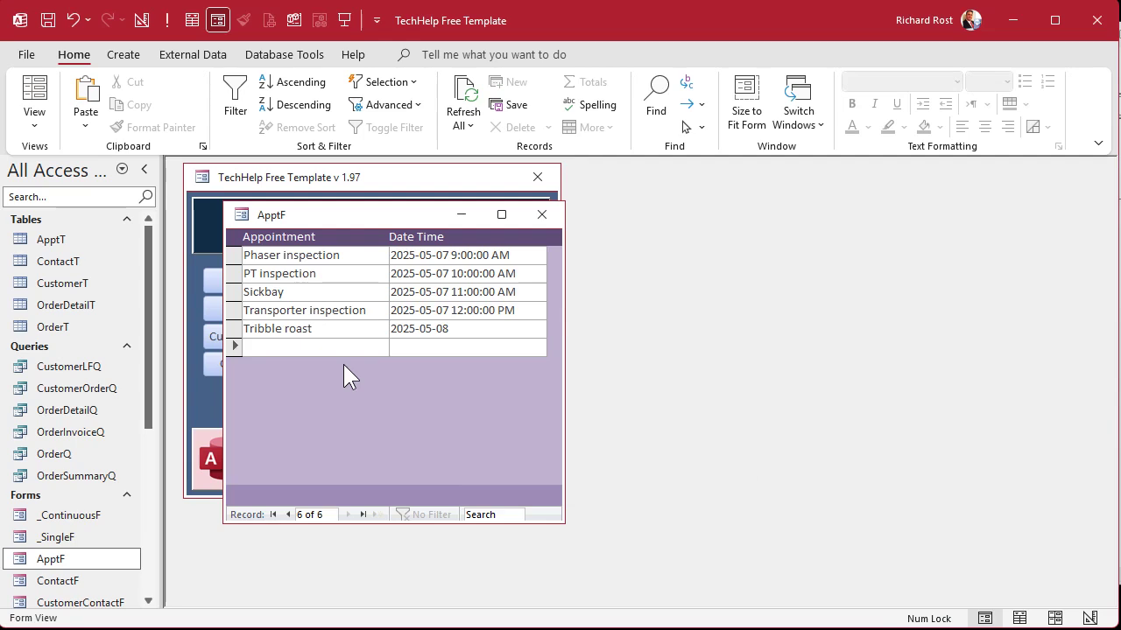
pyautogui.hotkey('shift', 'Tab')
pyautogui.write('6pm')
pyautogui.press('Tab')
# Duplicate the whole time-only check block directly below itself in the Before Update code
pyautogui.hotkey('alt', 'F11')
pyautogui.scroll(-1, 445, 404)
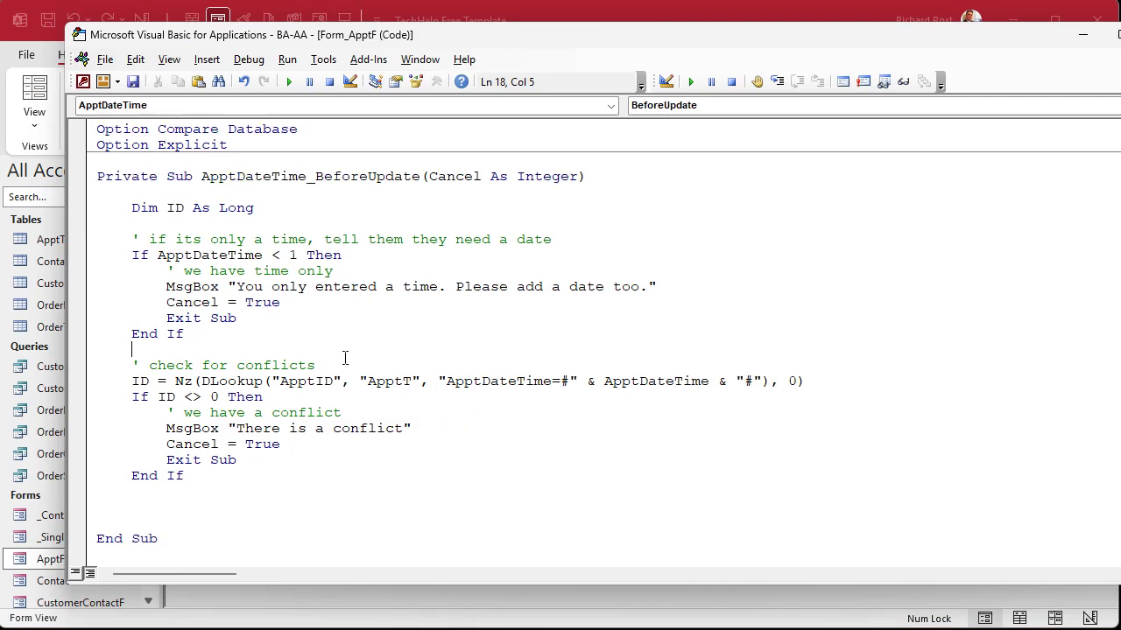
pyautogui.moveTo(223, 333); pyautogui.dragTo(95, 224)
pyautogui.hotkey('ctrl', 'c')
pyautogui.click(222, 333)
pyautogui.press('Return')
pyautogui.hotkey('ctrl', 'v')
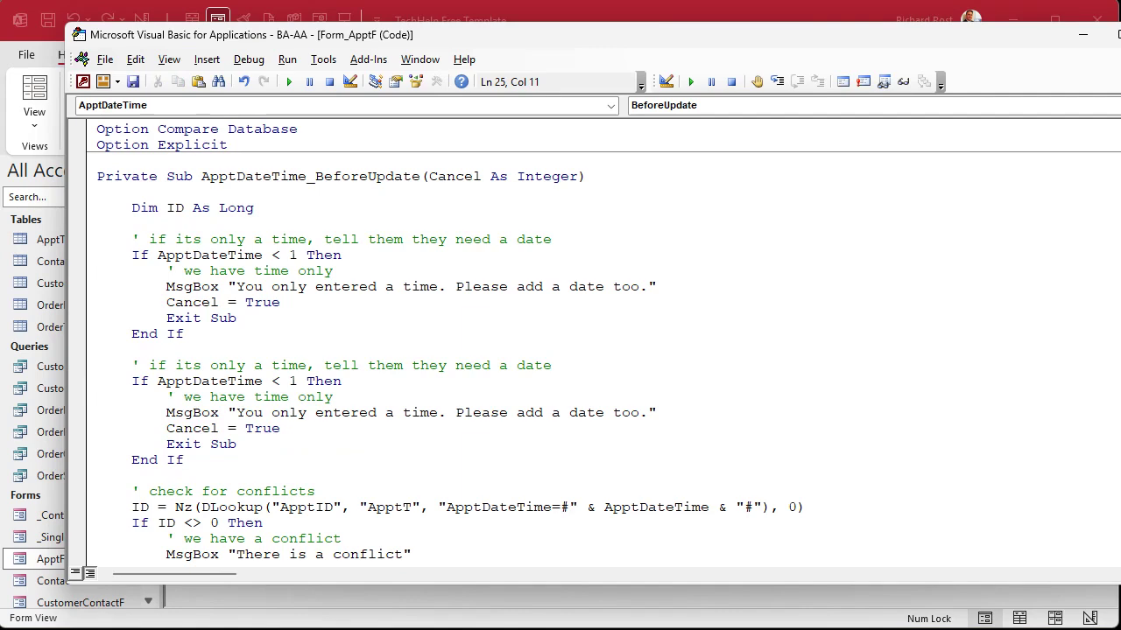
# Change the duplicated block's heading comment to "check for valid year"
pyautogui.scroll(-2, 450, 240)
pyautogui.moveTo(148, 271); pyautogui.dragTo(575, 265)
pyautogui.write('check ')
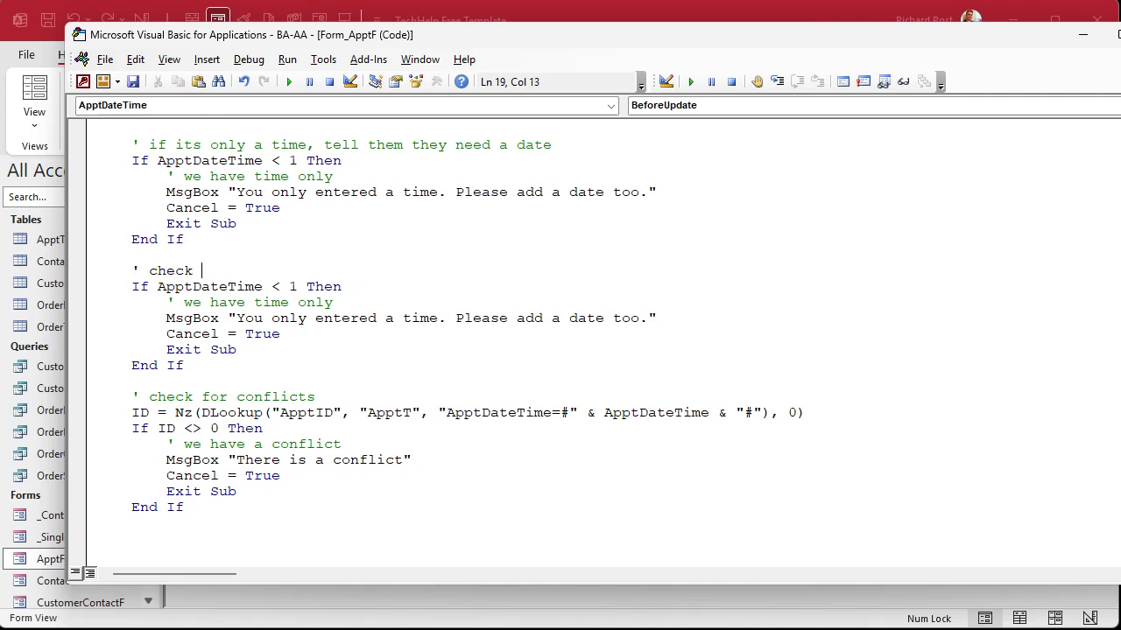
pyautogui.write('for valid year')
# Replace the duplicated block's condition with Year(ApptDateTime) < 2000 Or Year(ApptDateTime) > 2100
pyautogui.click(308, 287)
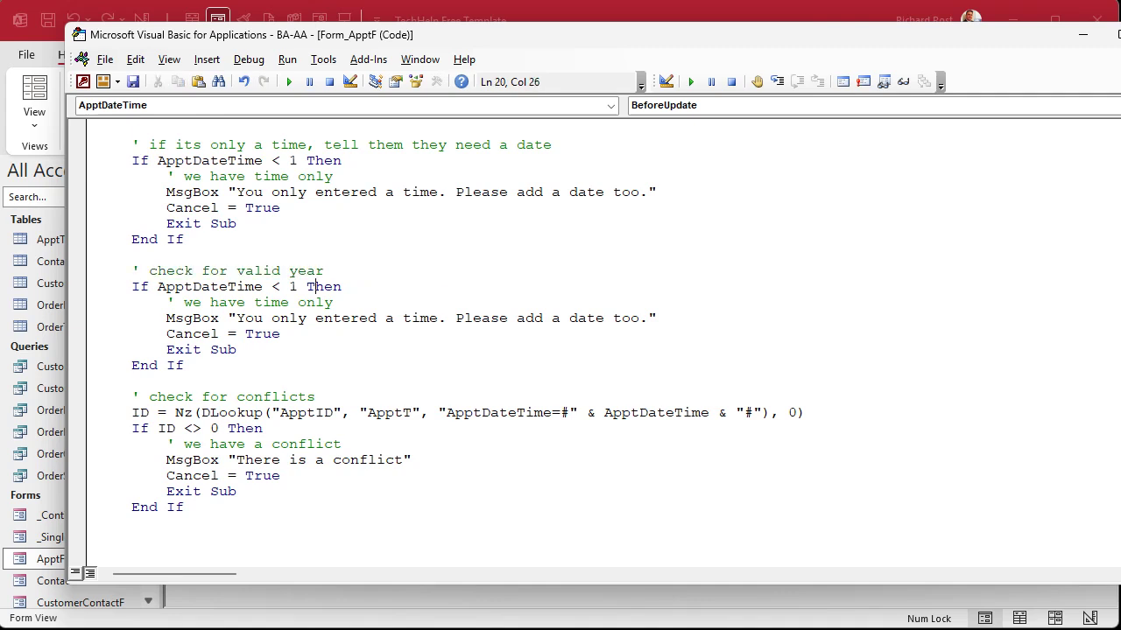
pyautogui.moveTo(298, 287); pyautogui.dragTo(157, 287)
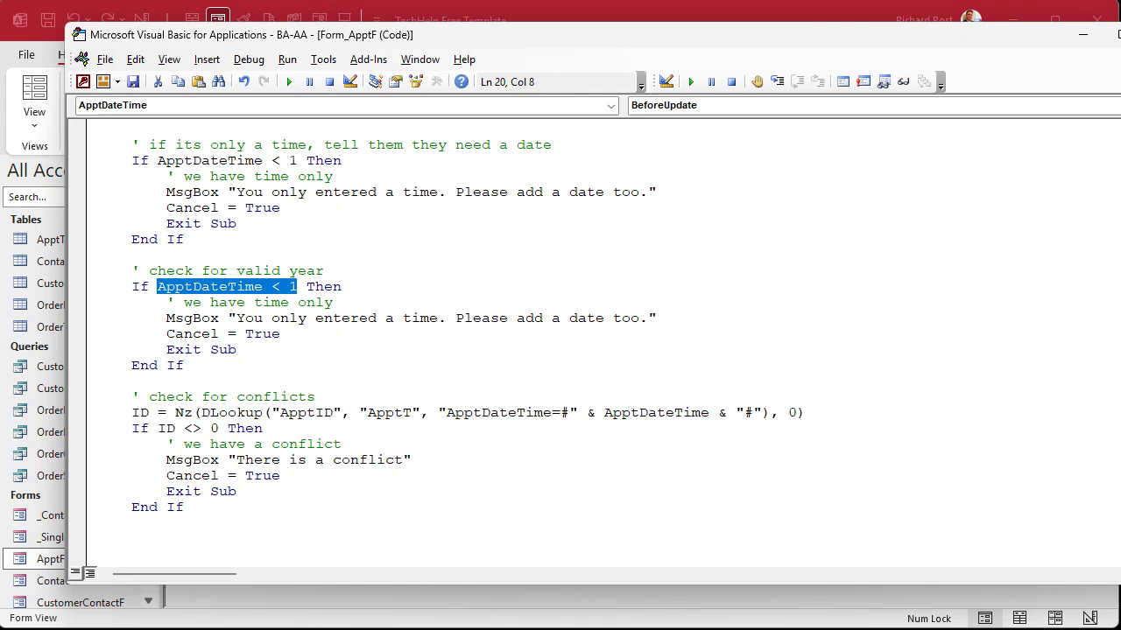
pyautogui.write('year(apptda')
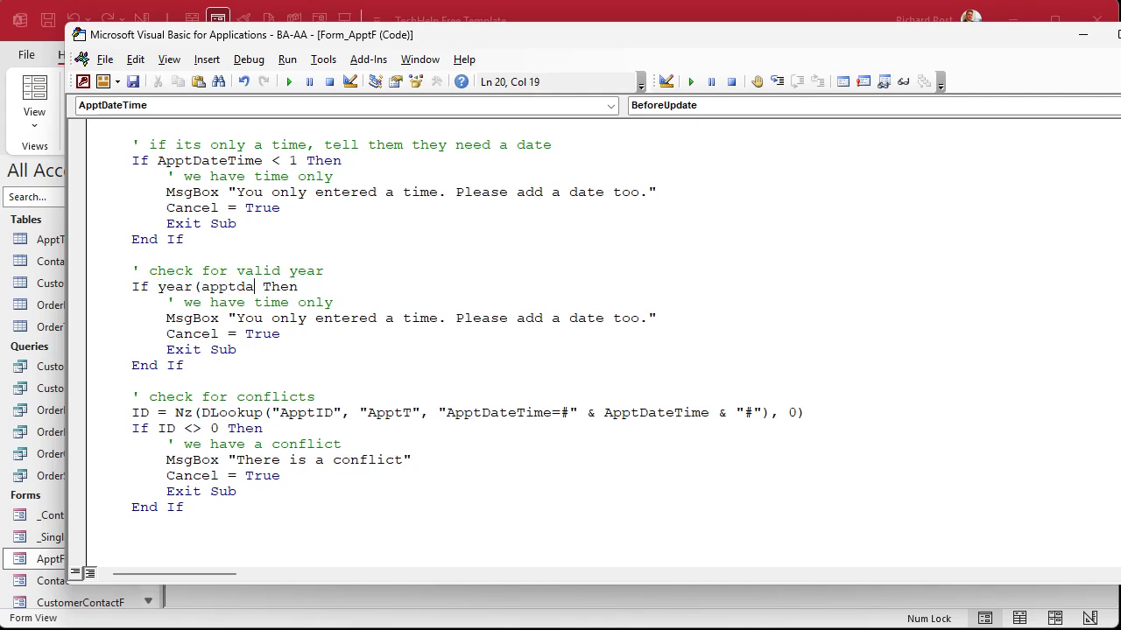
pyautogui.write('tetime) ')
pyautogui.write('< 2000 ')
pyautogui.write('or year(a')
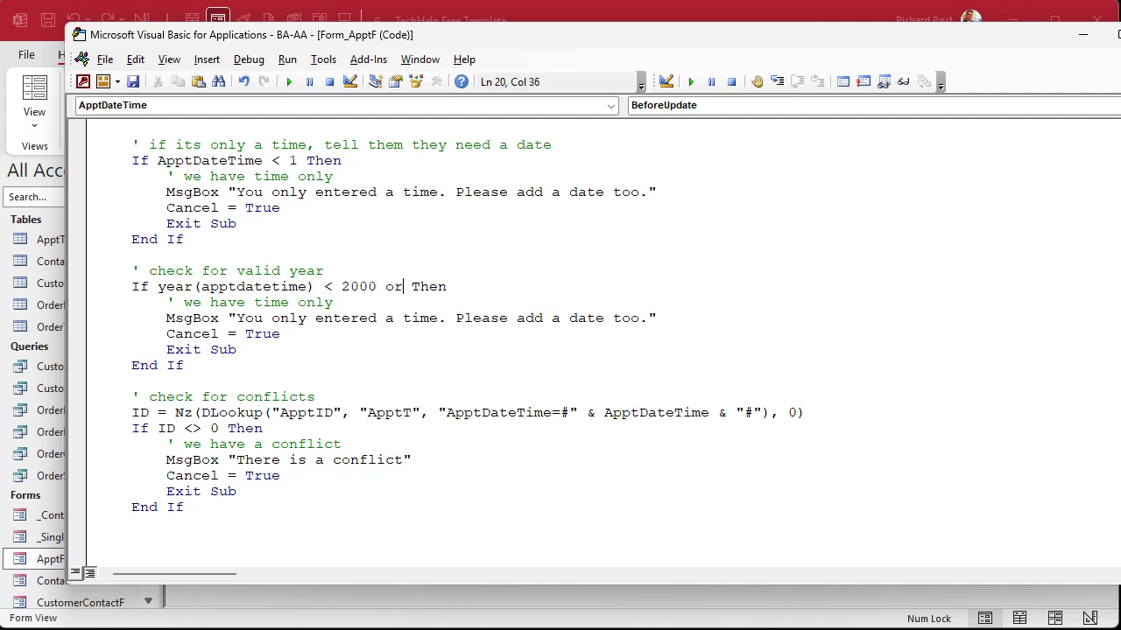
pyautogui.write('pptdatetime)')
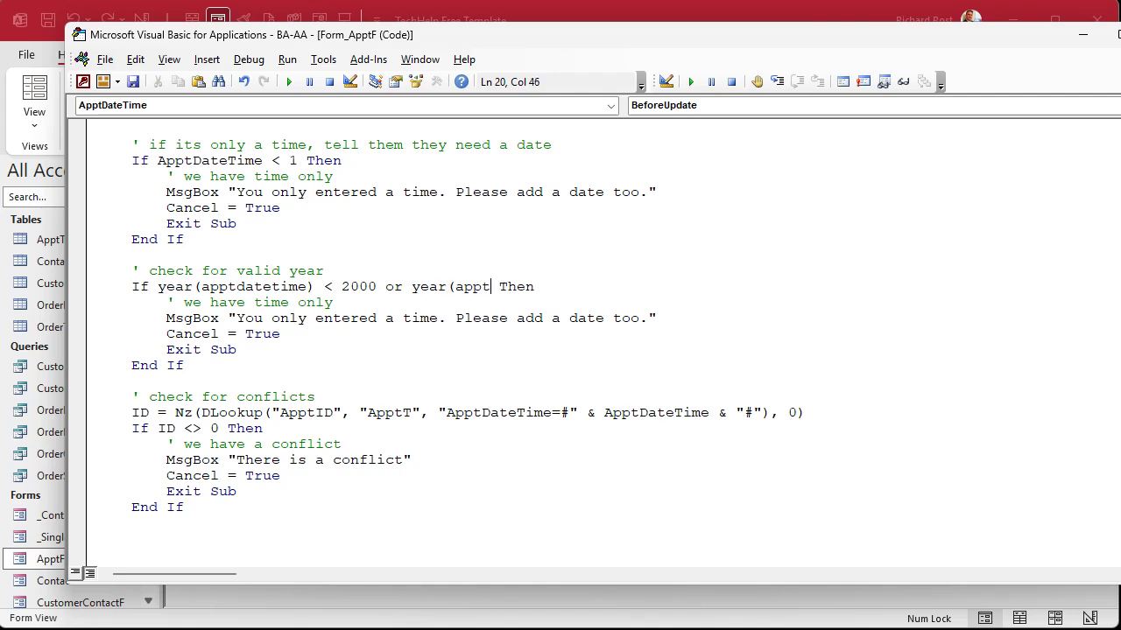
pyautogui.write('>2100')
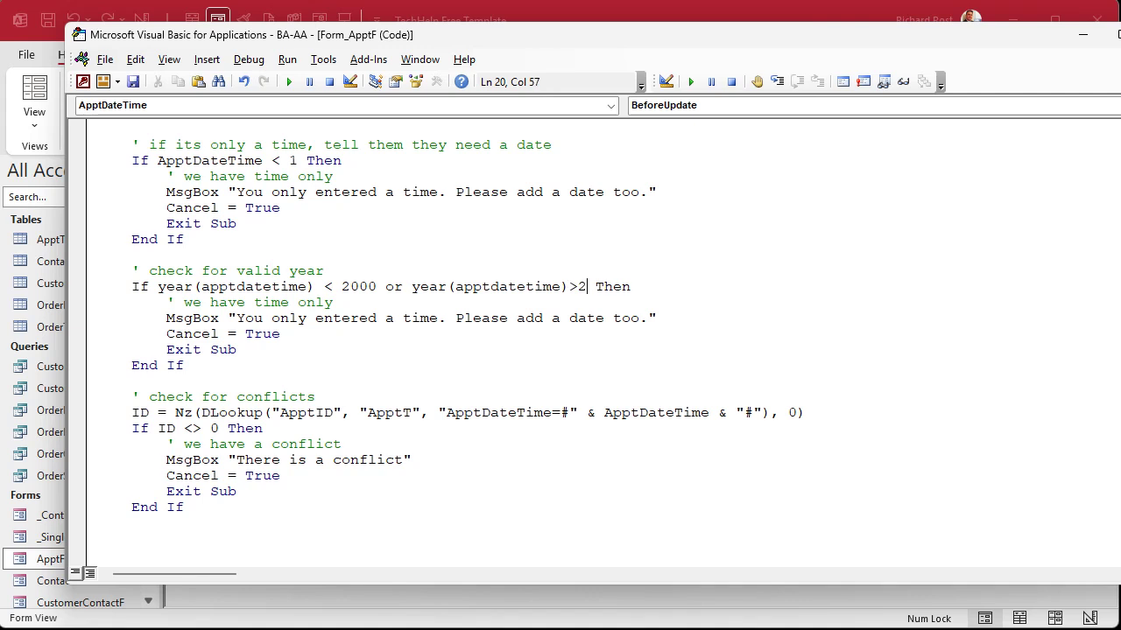
# Change the comment inside the valid-year block to "invalid year"
pyautogui.press('Down')
pyautogui.hotkey('ctrl', 'shift', 'Left')
pyautogui.hotkey('ctrl', 'shift', 'Left')
pyautogui.hotkey('ctrl', 'shift', 'Left')
pyautogui.hotkey('ctrl', 'shift', 'Left')
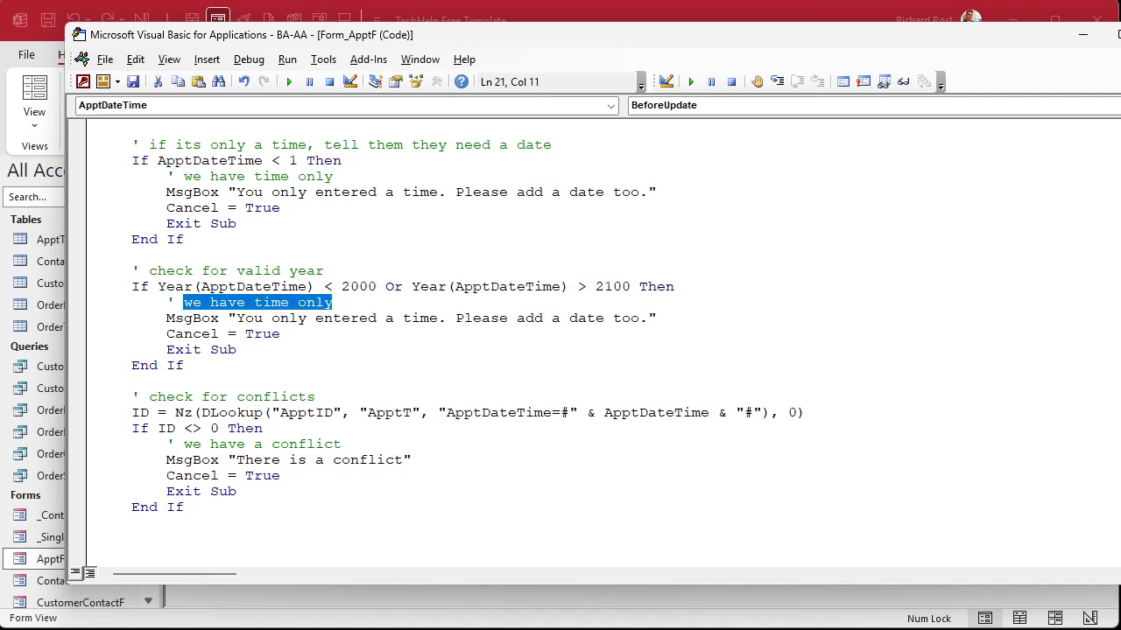
pyautogui.write('invalid year')
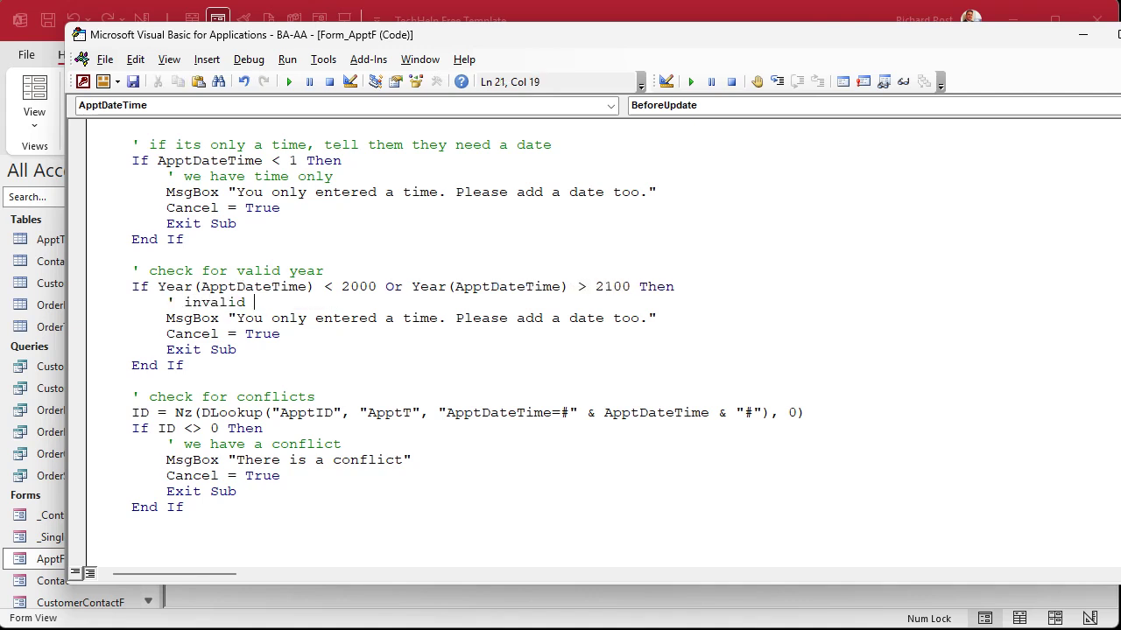
# Change the valid-year block's message to "Year must be between 2000 and 2100"
pyautogui.press('Down')
pyautogui.hotkey('ctrl', 'Left')
pyautogui.hotkey('ctrl', 'shift', 'Right')
pyautogui.hotkey('ctrl', 'shift', 'Right')
pyautogui.hotkey('ctrl', 'shift', 'Right')
pyautogui.hotkey('ctrl', 'shift', 'Right')
pyautogui.hotkey('ctrl', 'shift', 'Right')
pyautogui.hotkey('ctrl', 'shift', 'Right')
pyautogui.hotkey('ctrl', 'shift', 'Right')
pyautogui.hotkey('ctrl', 'shift', 'Right')
pyautogui.hotkey('ctrl', 'shift', 'Right')
pyautogui.hotkey('ctrl', 'shift', 'Right')
pyautogui.hotkey('ctrl', 'shift', 'Right')
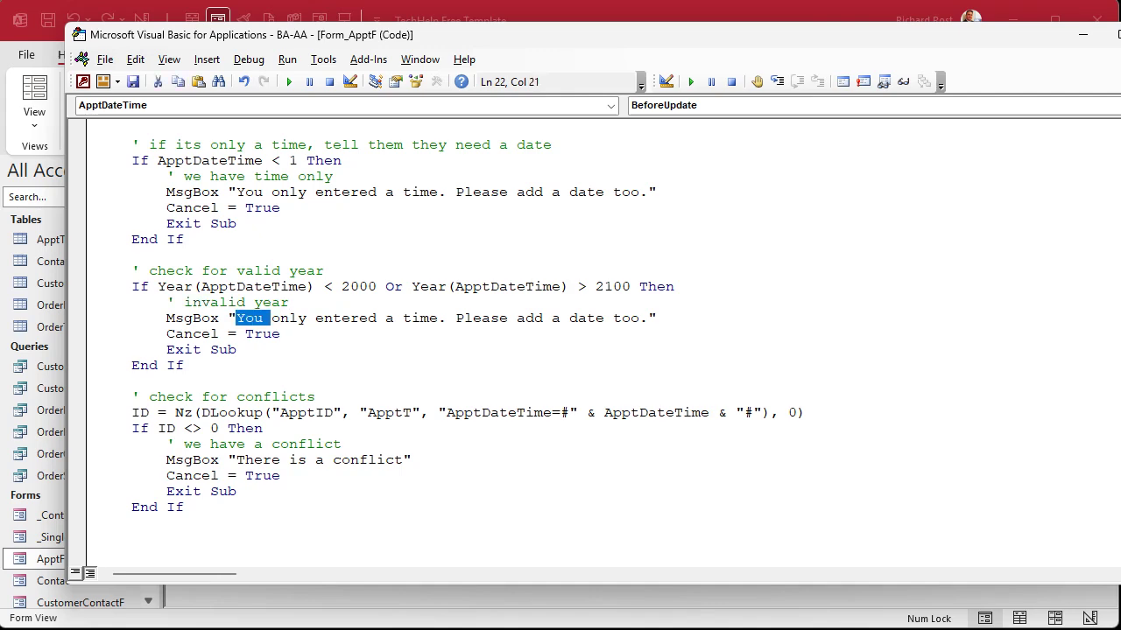
pyautogui.hotkey('shift', 'Left')
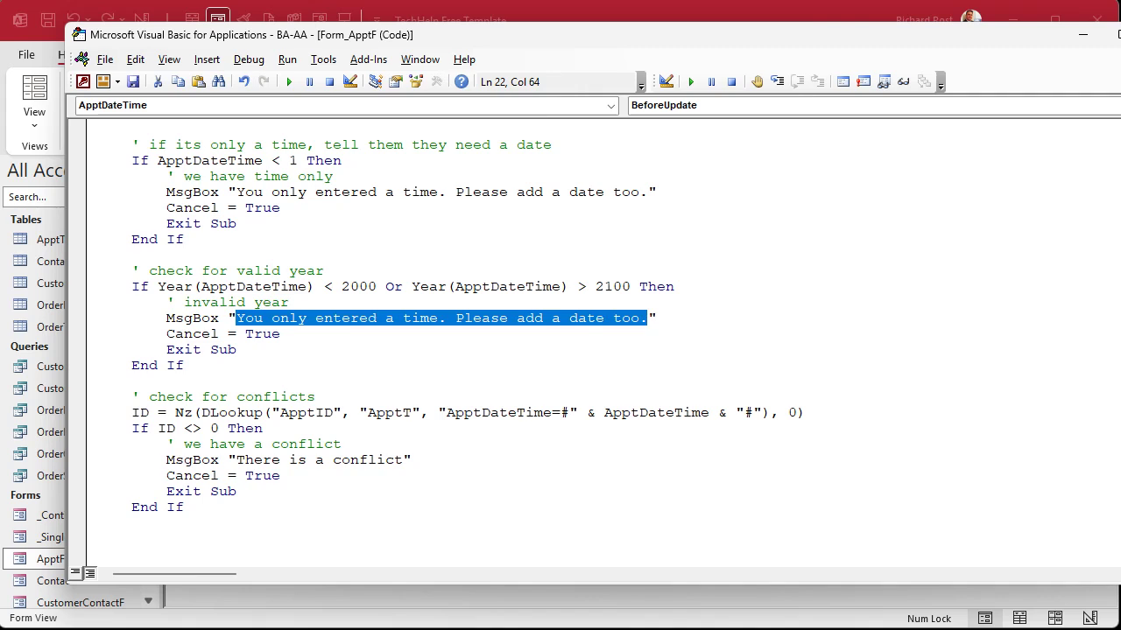
pyautogui.write('Yeah')
pyautogui.press('BackSpace')
pyautogui.write('r must bebe')
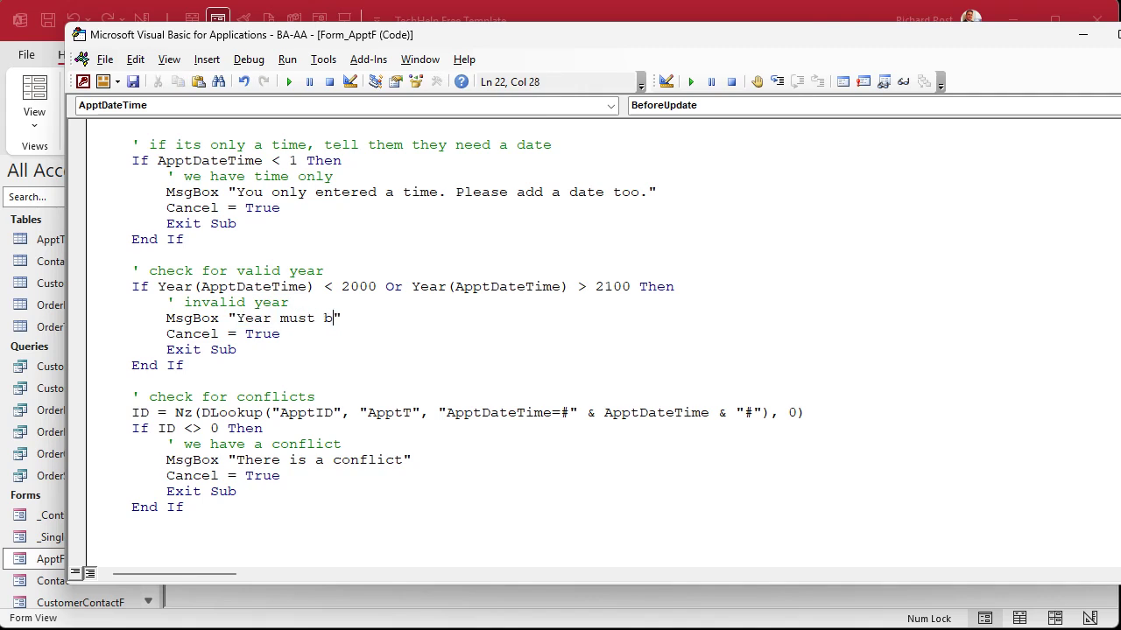
pyautogui.press('BackSpace')
pyautogui.press('BackSpace')
pyautogui.write('between 2000 and 2100')
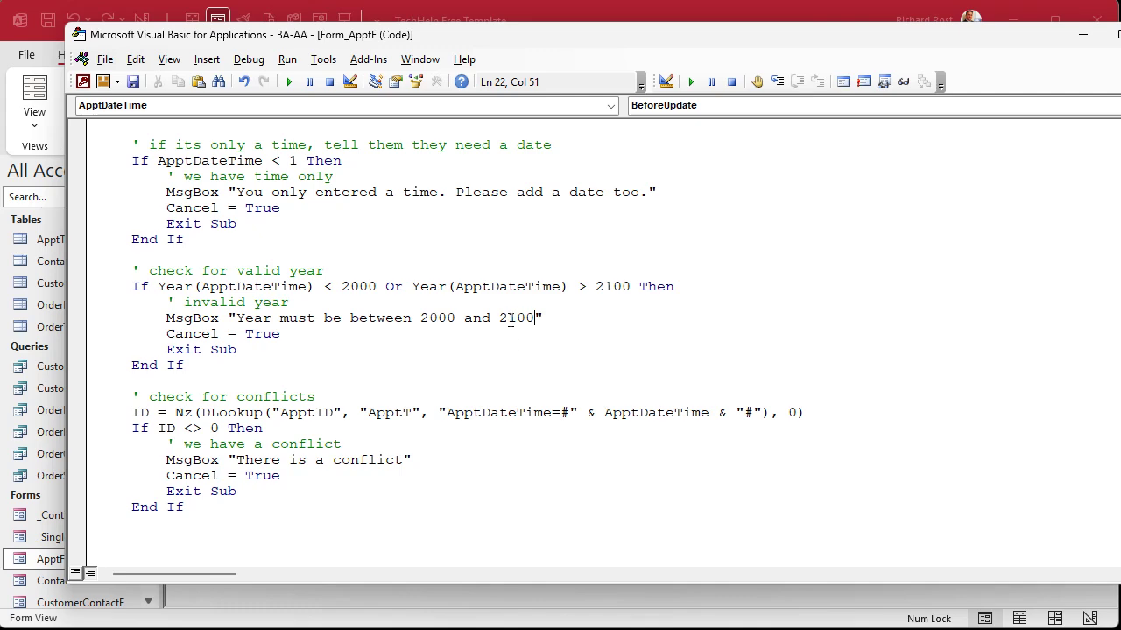
pyautogui.click(456, 340)
# Switch to the ApptF form in Access and start a new appointment record named "Going back to see mom"
pyautogui.click(825, 17)
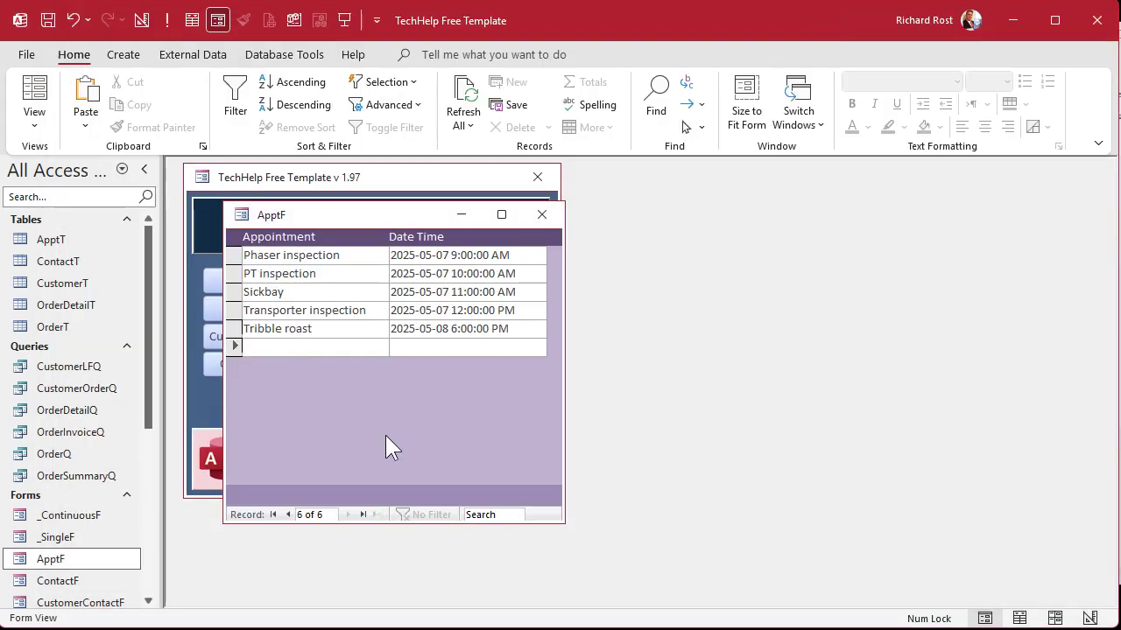
pyautogui.write('Going back t')
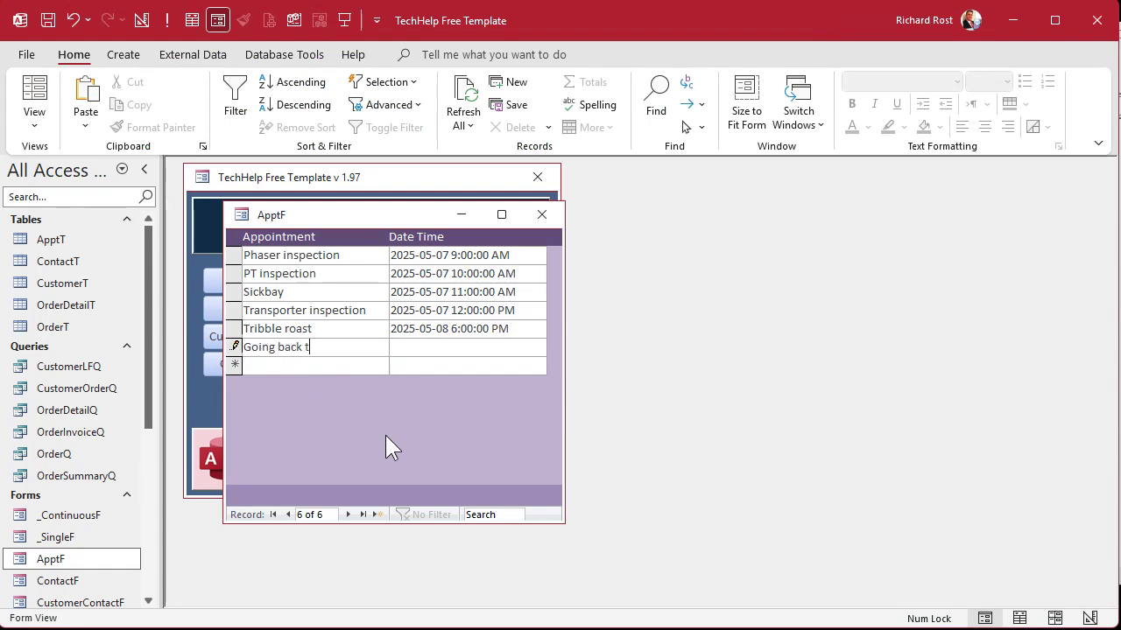
pyautogui.write('o see mom')
pyautogui.press('Tab')
# Try to give the new appointment the date 1955-11-5 to test the year check, dismiss the message and discard the record
pyautogui.write('1500')
pyautogui.press('BackSpace')
pyautogui.press('BackSpace')
pyautogui.press('BackSpace')
pyautogui.write('955-11-5')
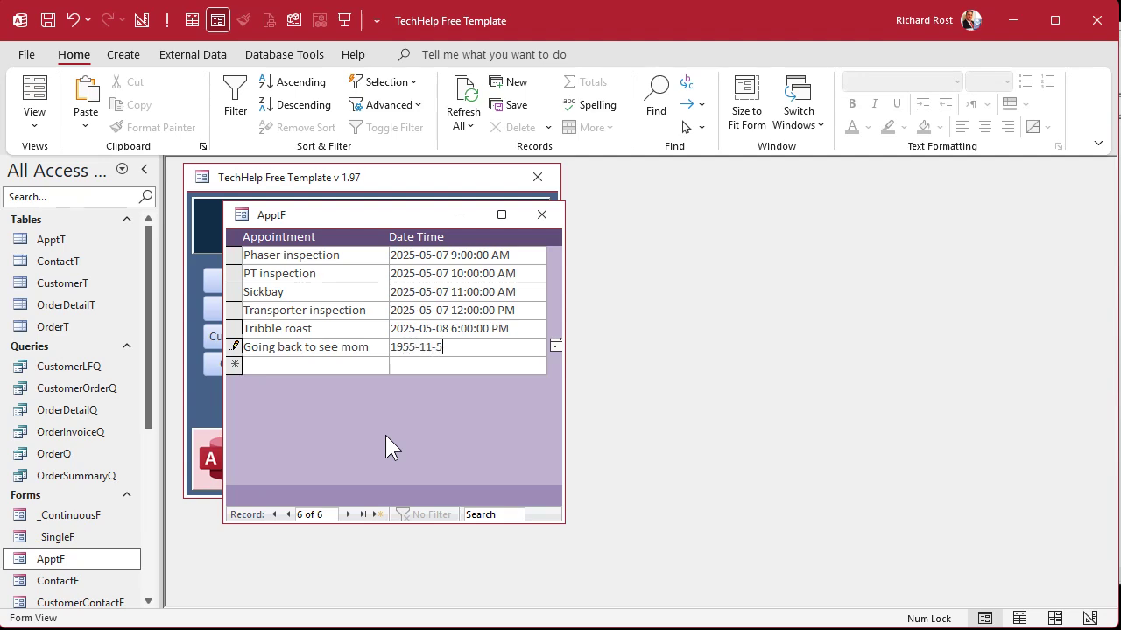
pyautogui.press('Tab')
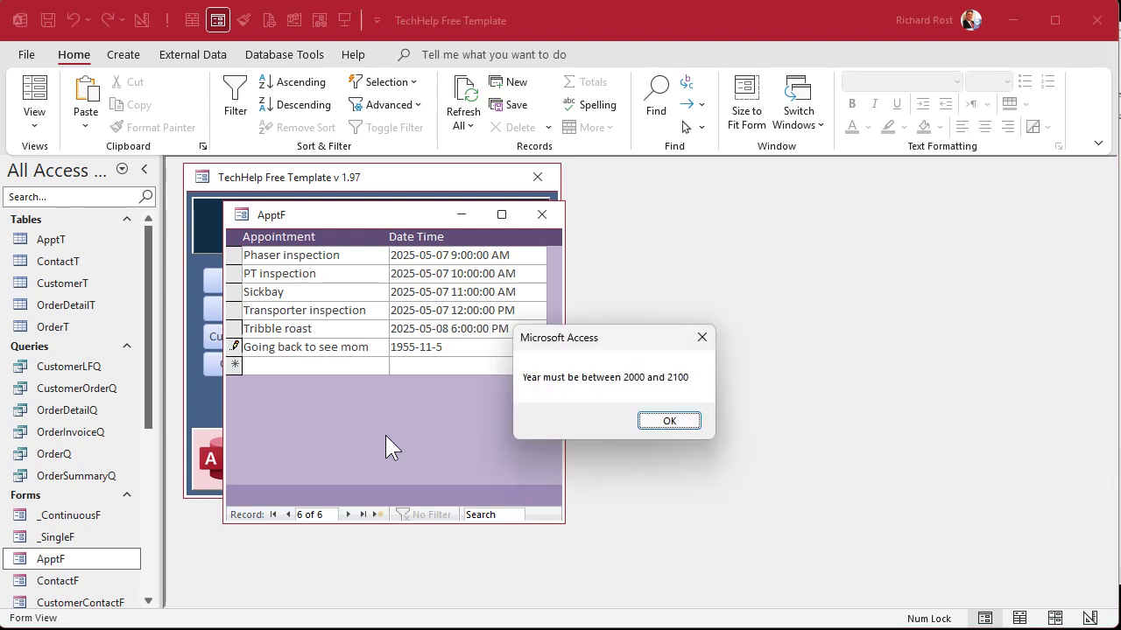
pyautogui.press('Return')
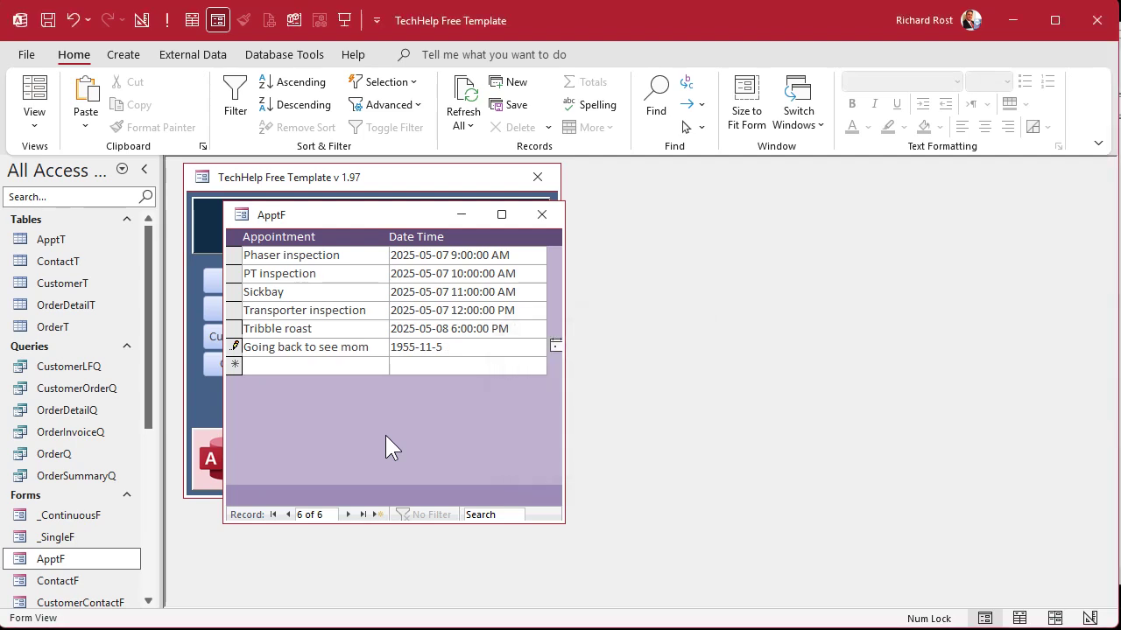
pyautogui.press('Escape')
pyautogui.press('Escape')
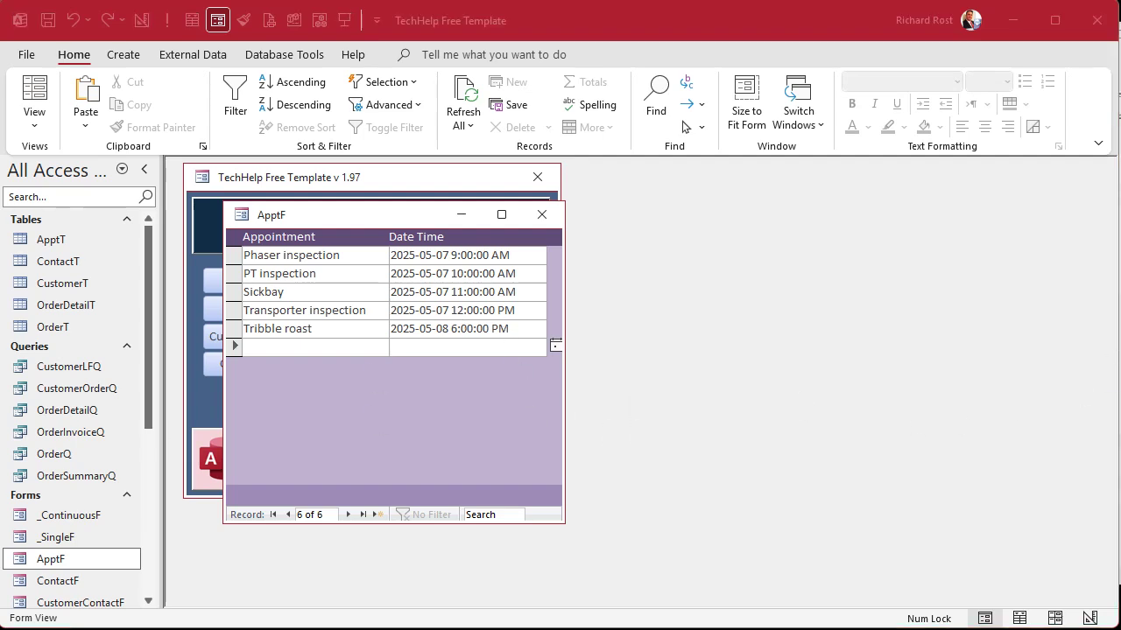
# Return to the form's VBA code and create an AfterUpdate event procedure for ApptDateTime
pyautogui.hotkey('alt', 'Tab')
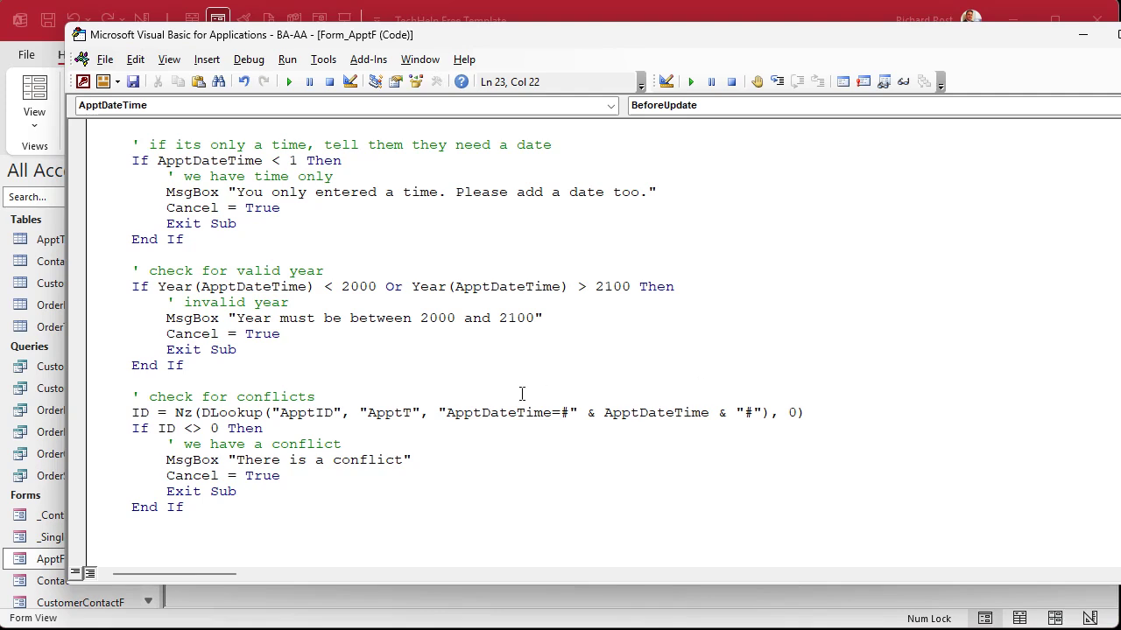
pyautogui.scroll(3, 522, 394)
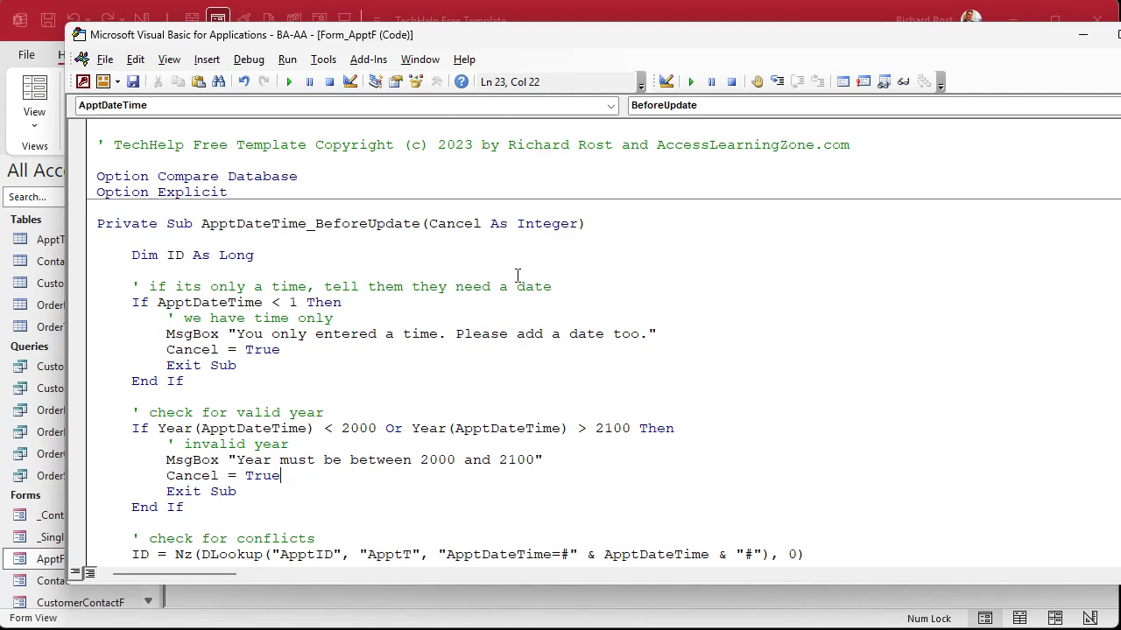
pyautogui.click(718, 106)
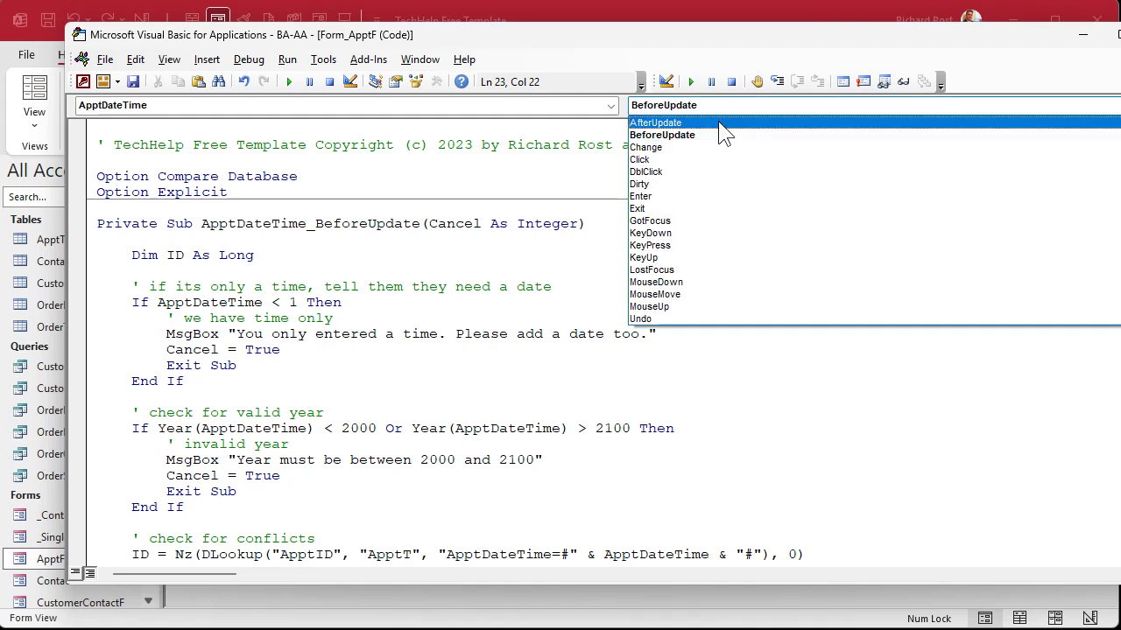
pyautogui.click(723, 123)
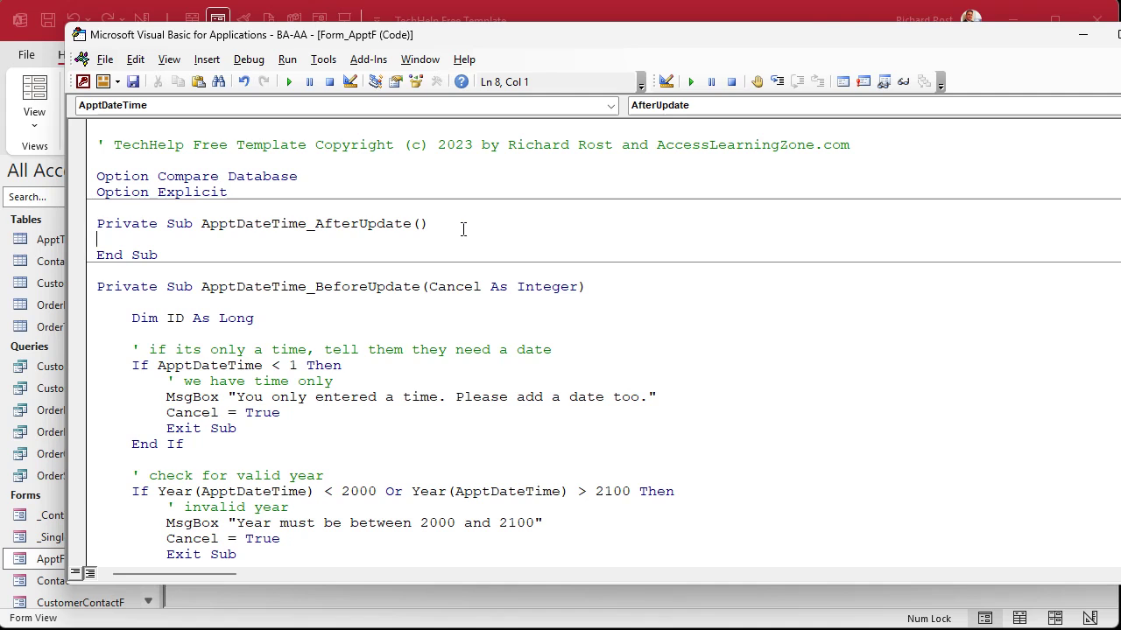
# Begin an If MsgBox statement in the AfterUpdate procedure with the prompt "Would you like to send a confirmation email?"
pyautogui.press('Return')
pyautogui.press('Tab')
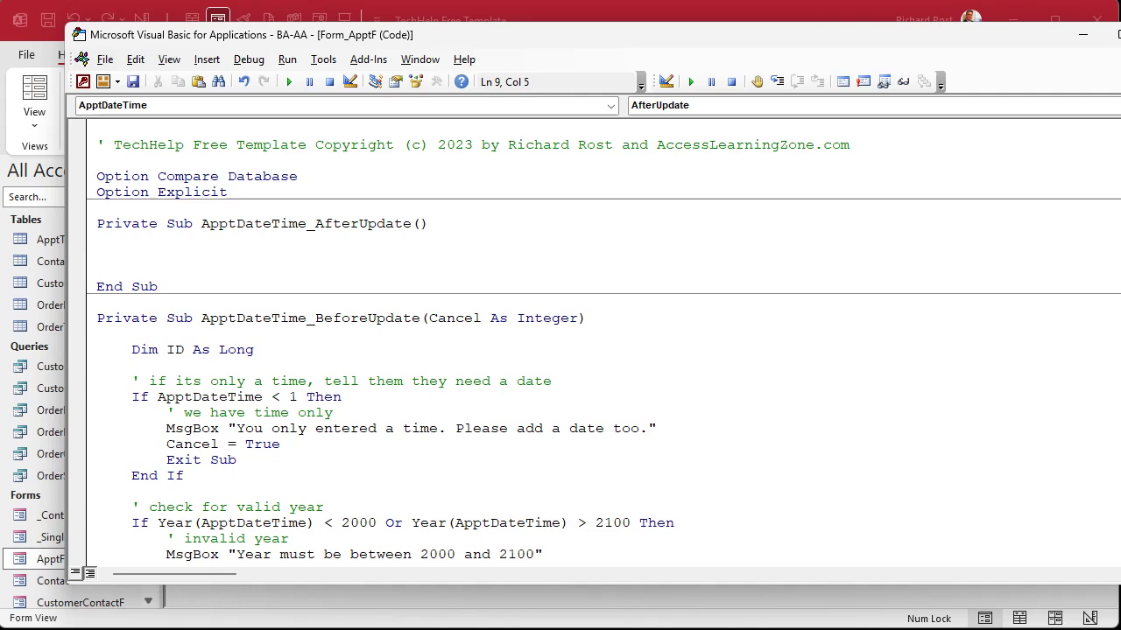
pyautogui.write('if msgbox("Would y')
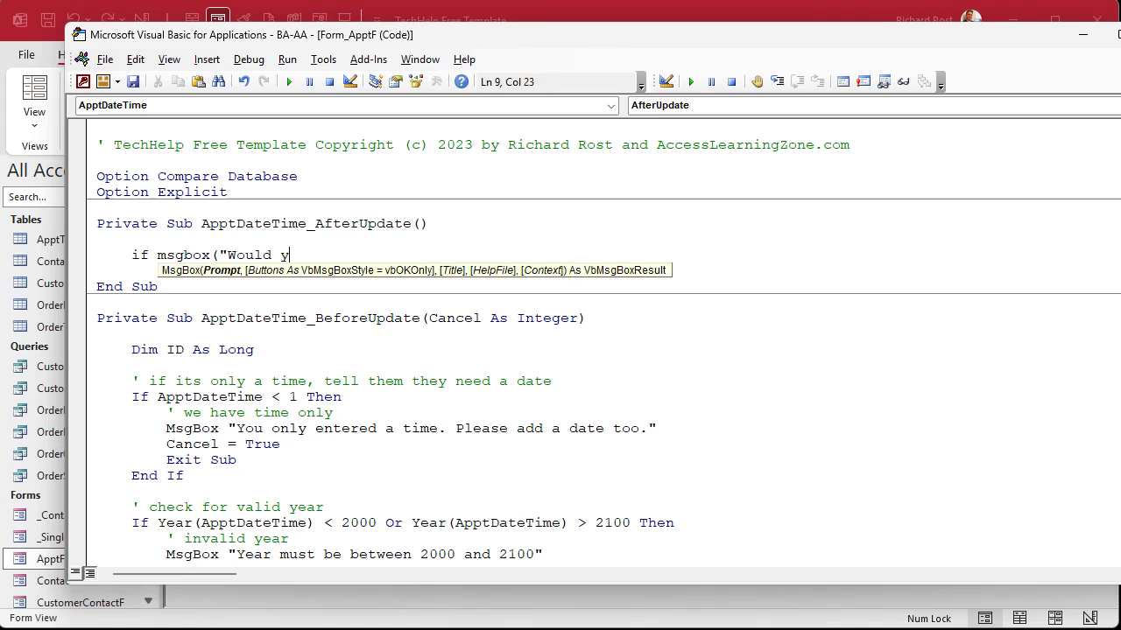
pyautogui.write('ou like to send a')
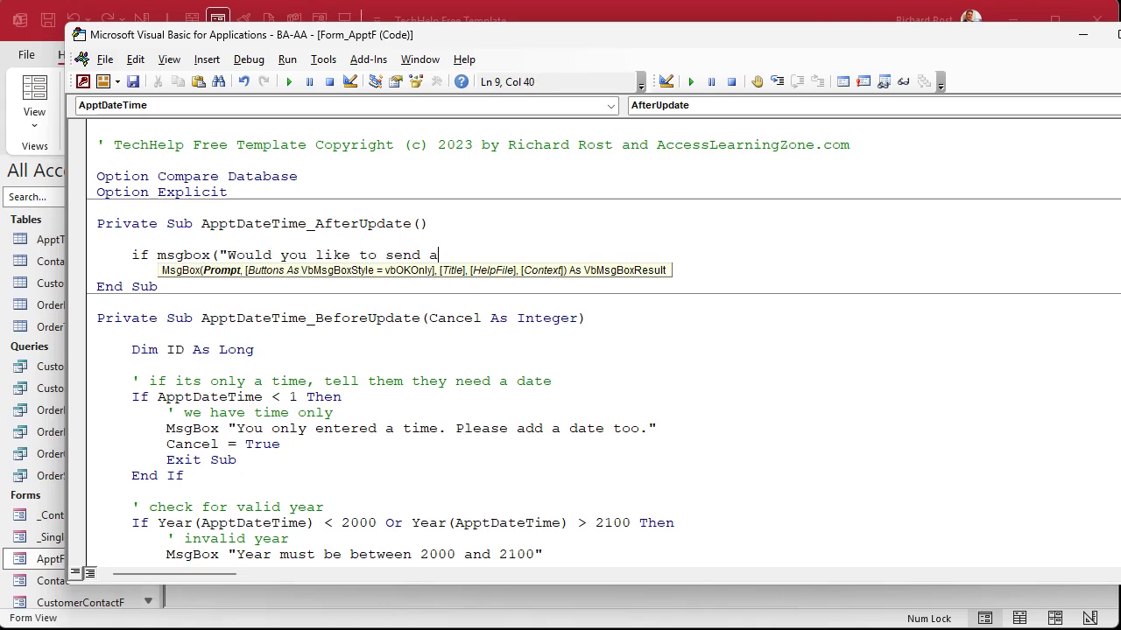
pyautogui.write(' confirmation em')
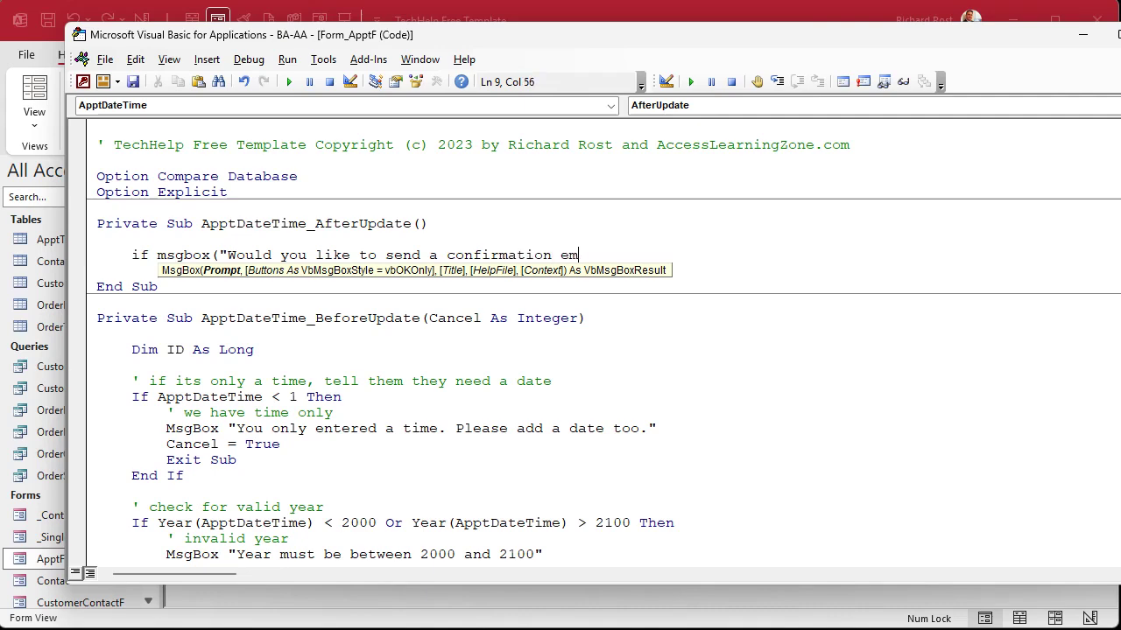
pyautogui.write('ail?"')
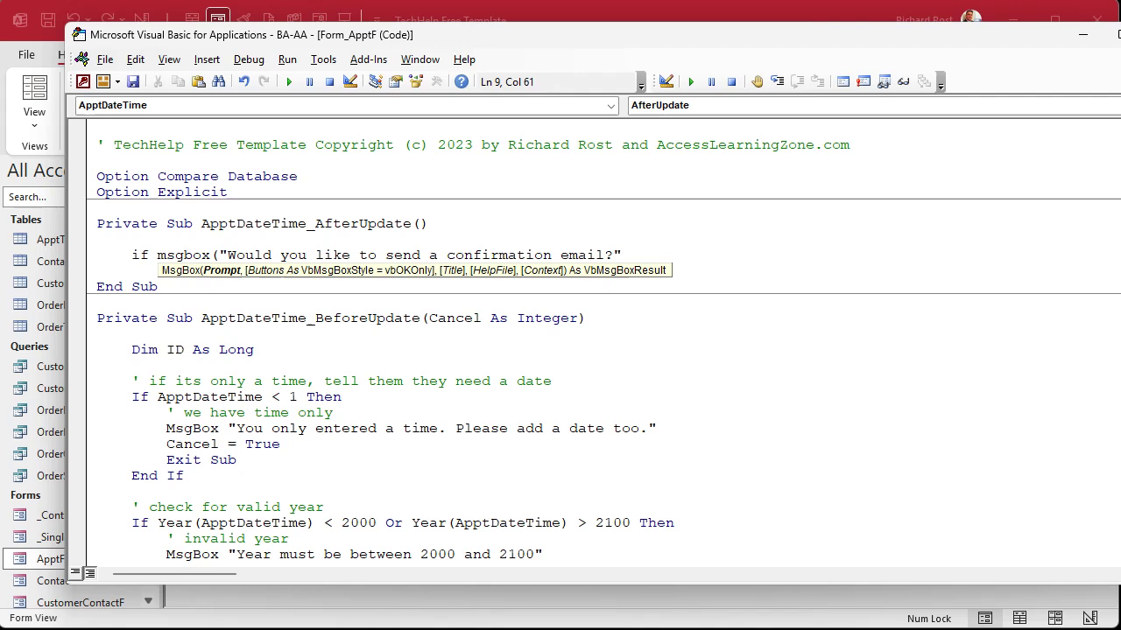
# Set the MsgBox buttons argument to vbYesNoCancel+vbQuestion+vbDefaultButton2
pyautogui.write(', vby')
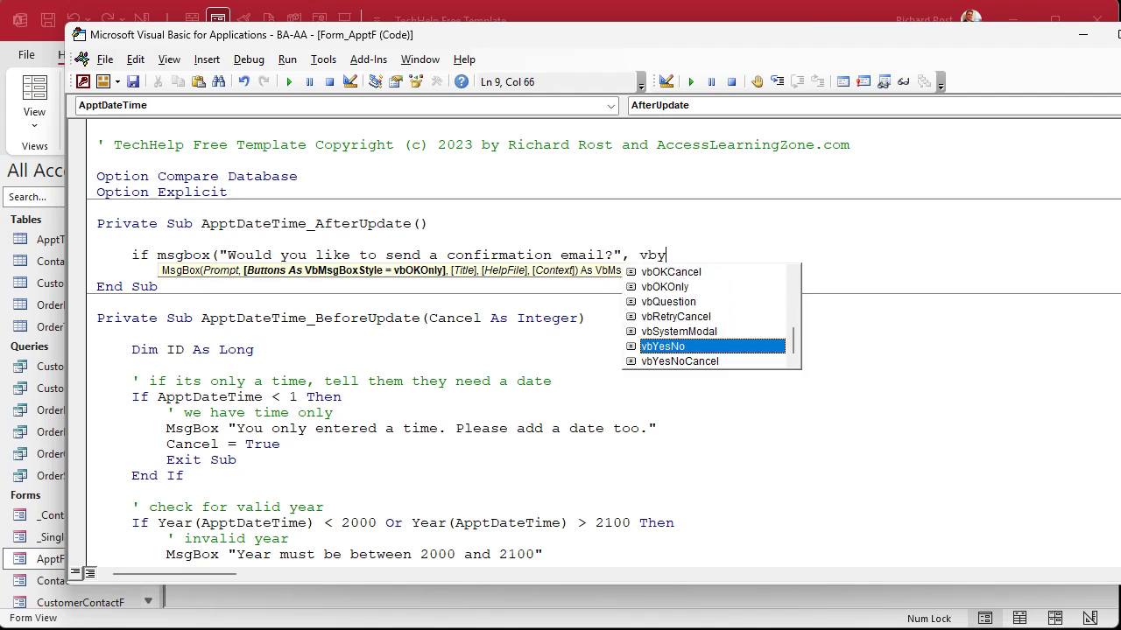
pyautogui.write('esnocancel')
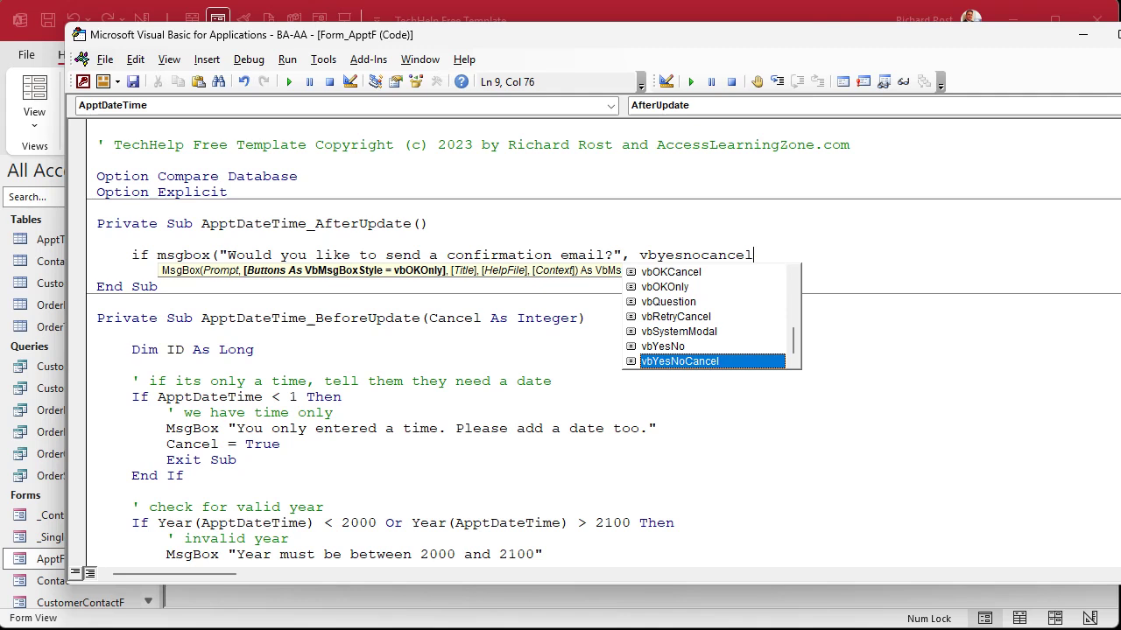
pyautogui.write('+')
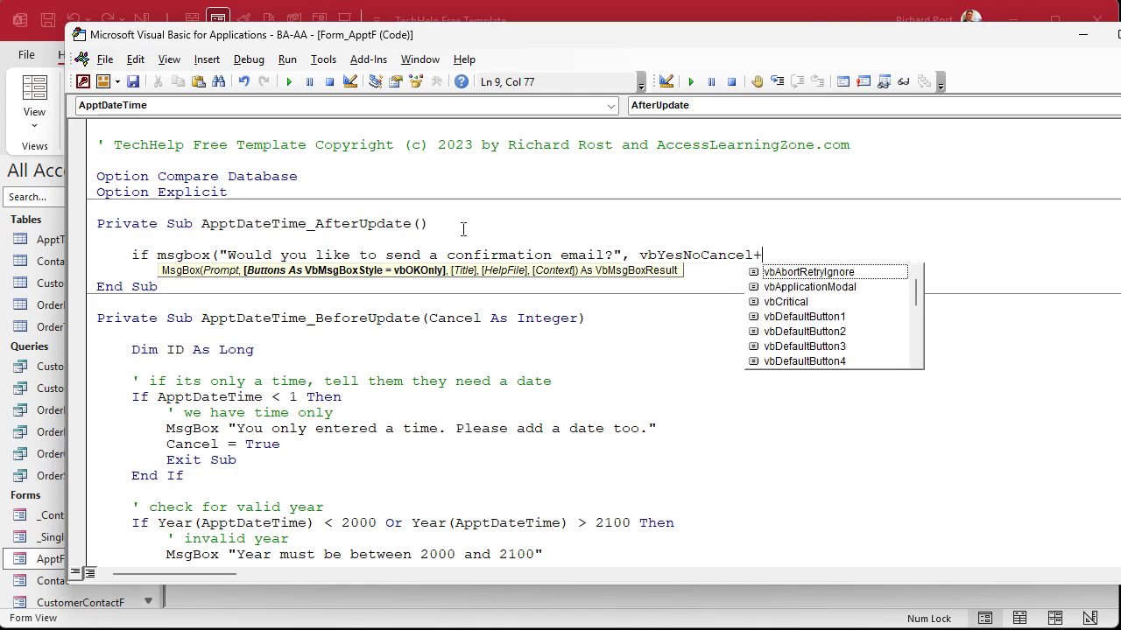
pyautogui.write('vbq')
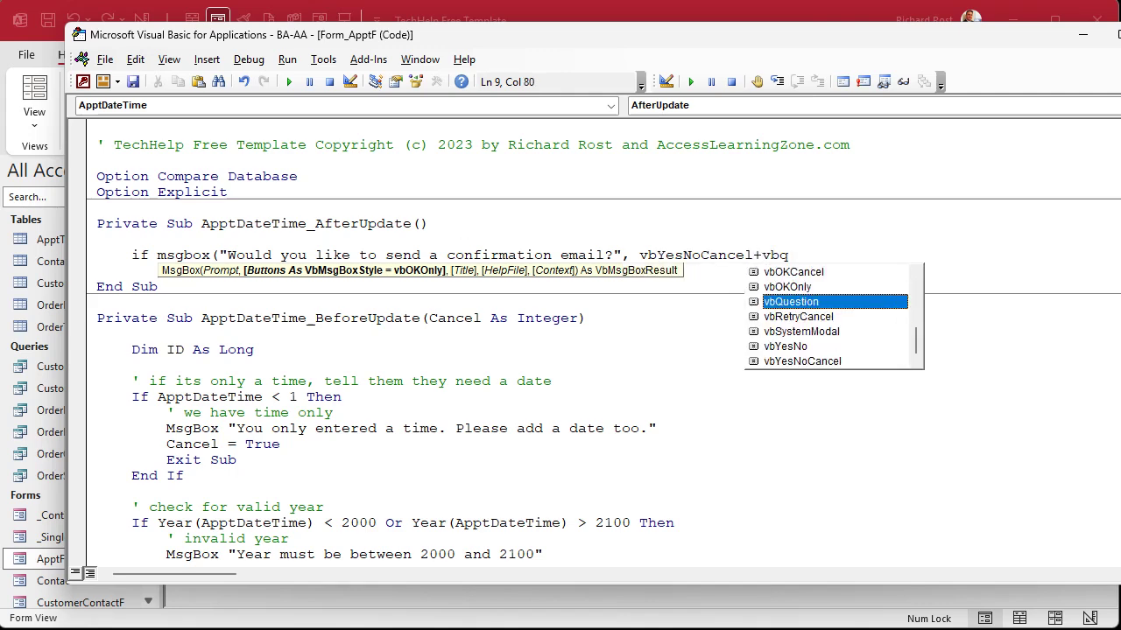
pyautogui.write('uestion+vbd')
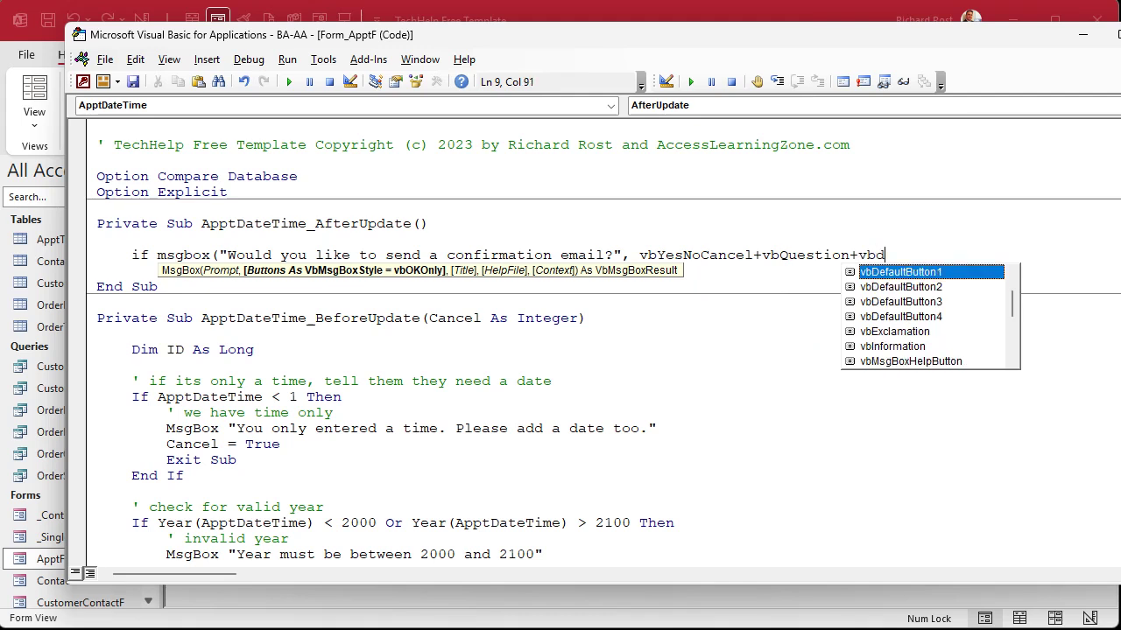
pyautogui.press('Down')
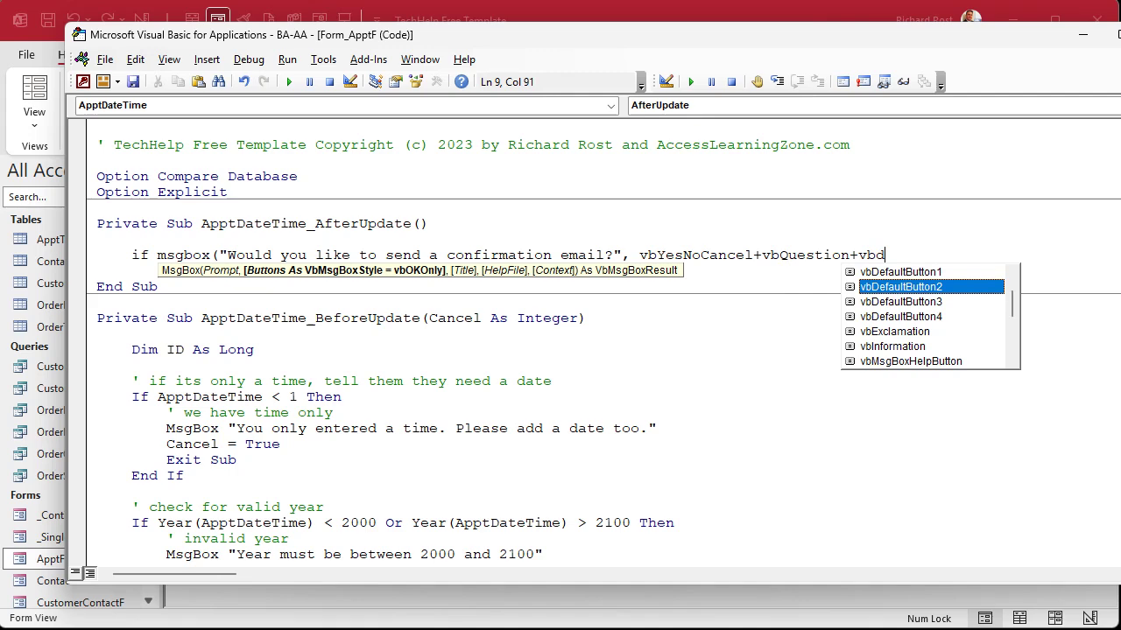
pyautogui.write('efaultButton2 , ')
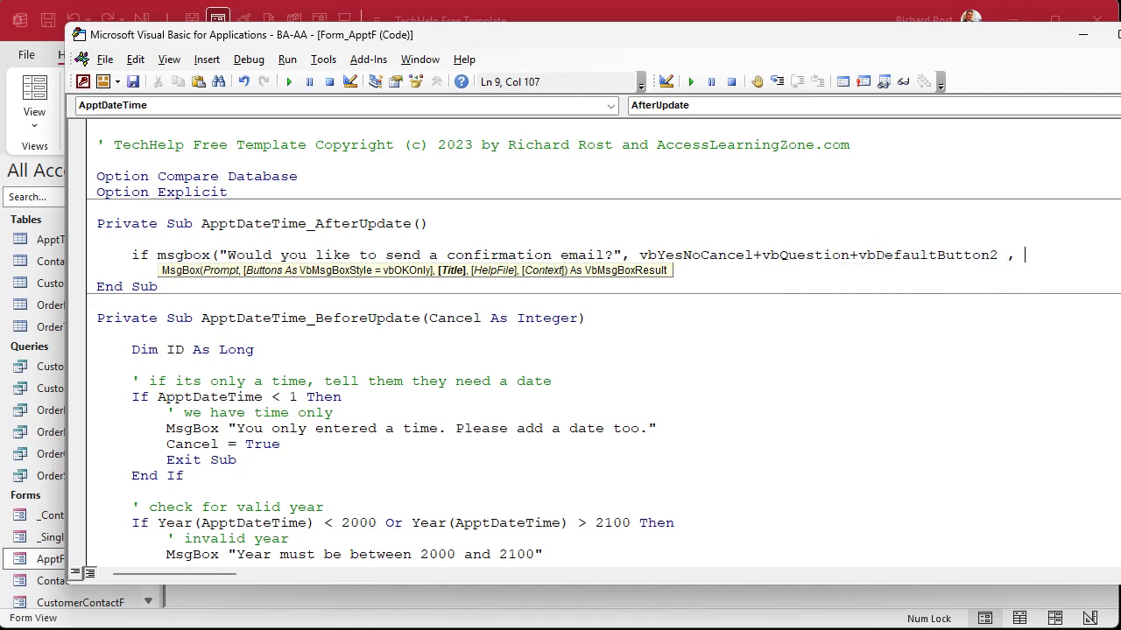
# Continue the MsgBox on a new line with the title "Confirmation Email?" and finish the condition as <> vbYes Then Exit Sub
pyautogui.write('_')
pyautogui.press('Return')
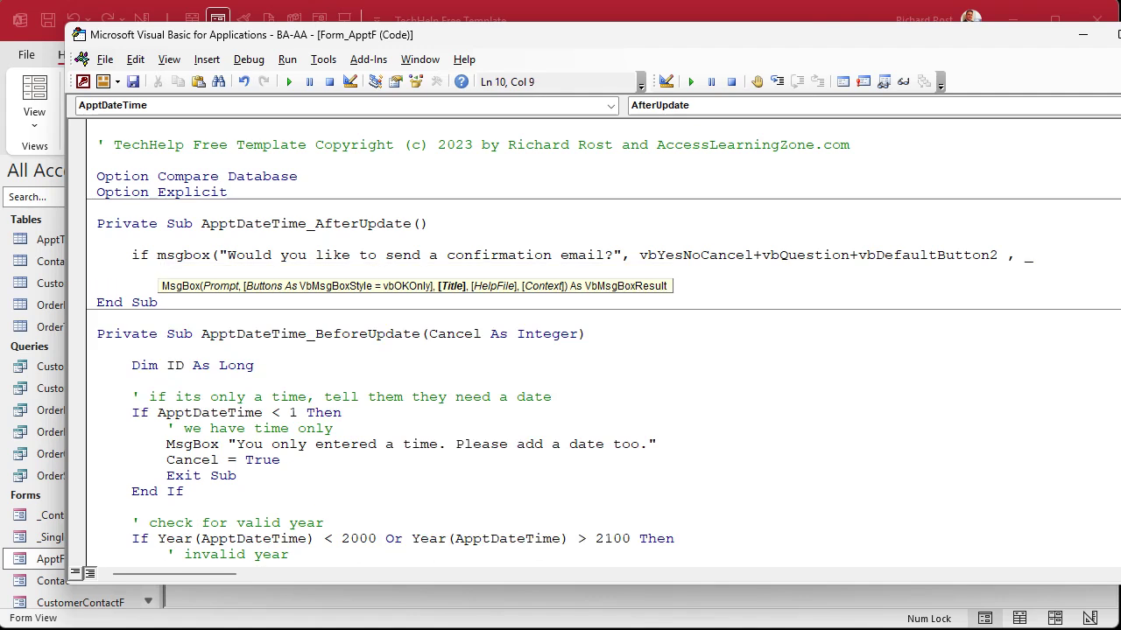
pyautogui.write('"Confirmation Email?"')
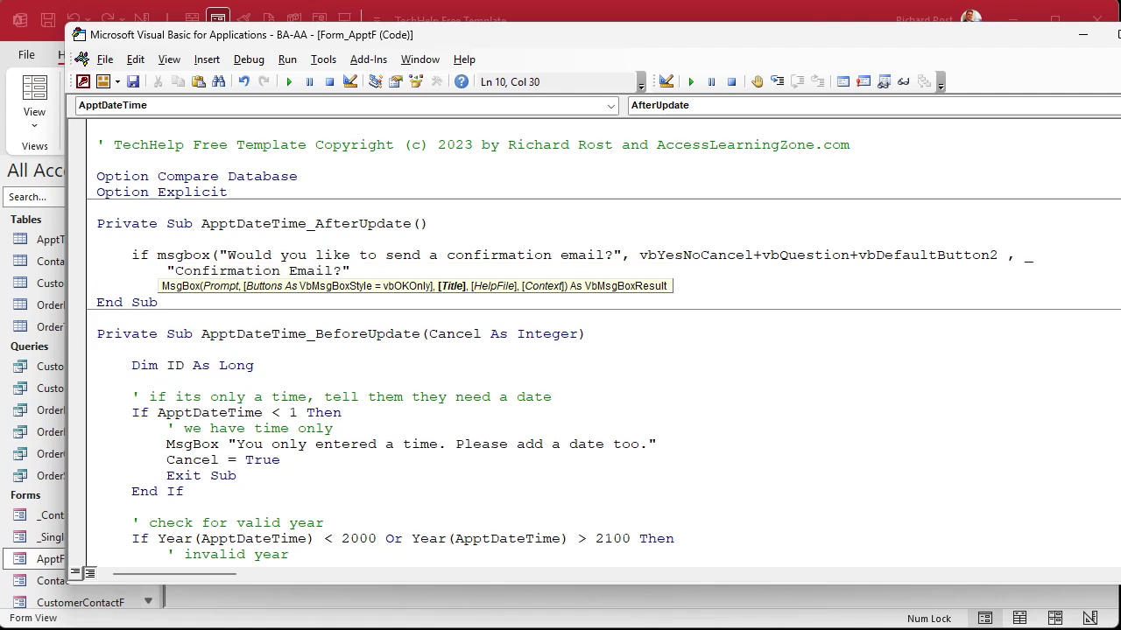
pyautogui.write(')<>')
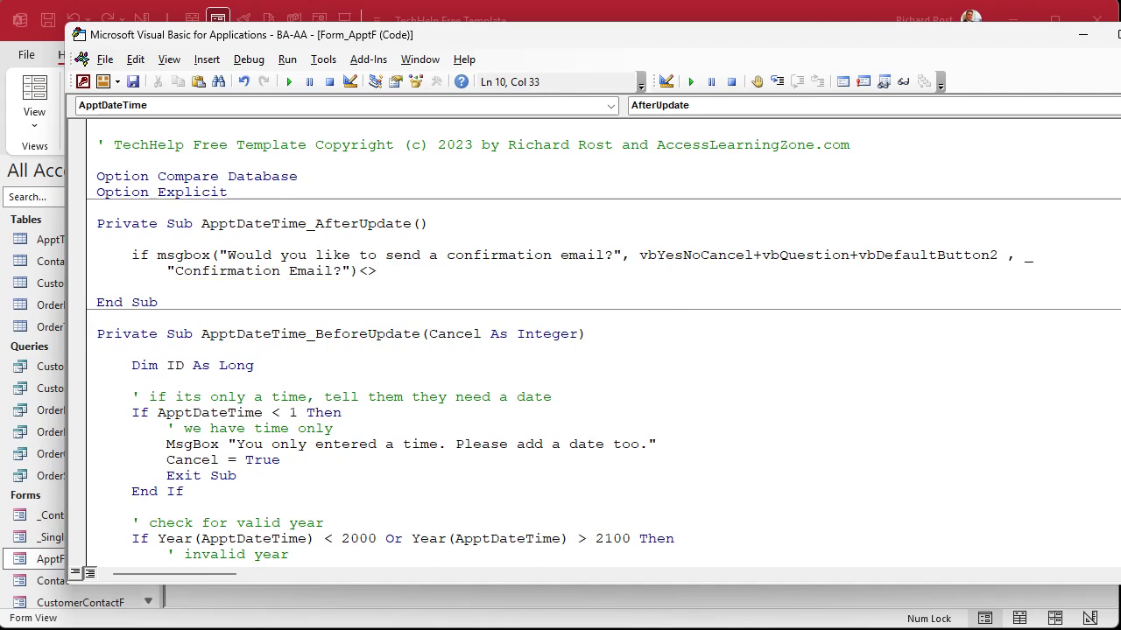
pyautogui.write('vbyes then exit sub')
# Add the placeholder comment "SEND EMAIL HERE" below the MsgBox statement, separated by a blank line
pyautogui.press('Return')
pyautogui.press('Return')
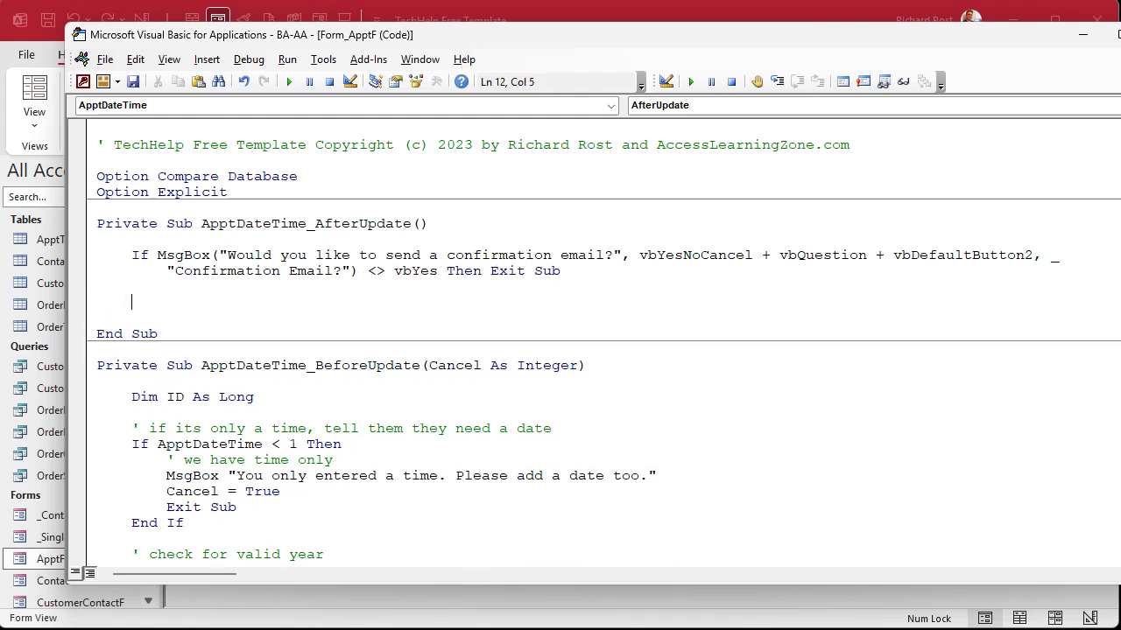
pyautogui.write("' SEND EMAIL HERE")
pyautogui.press('Return')
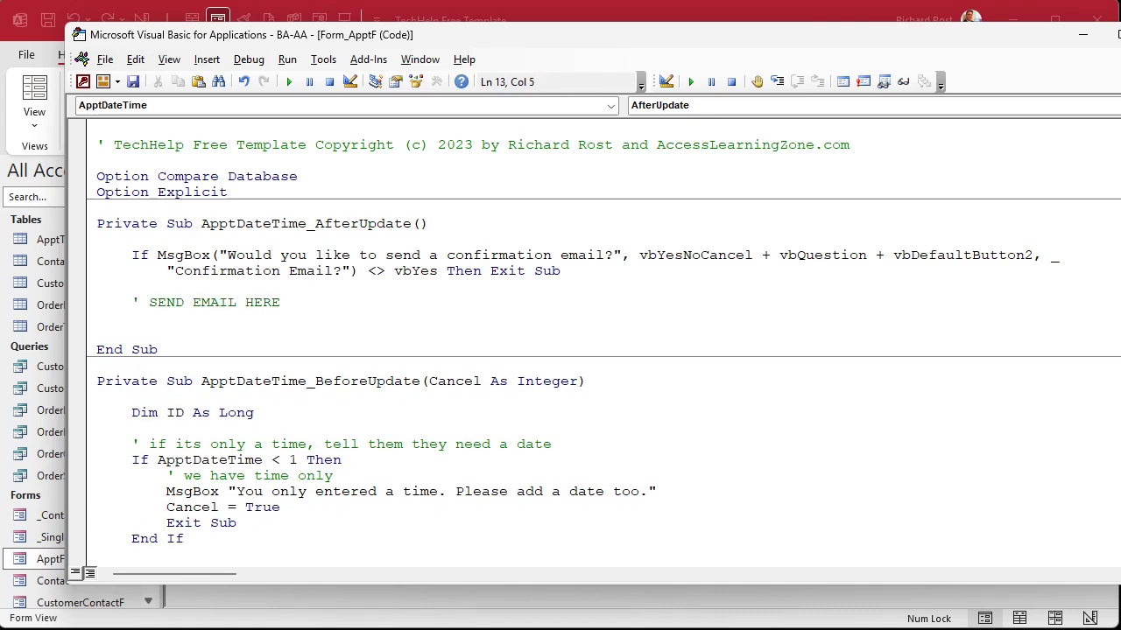